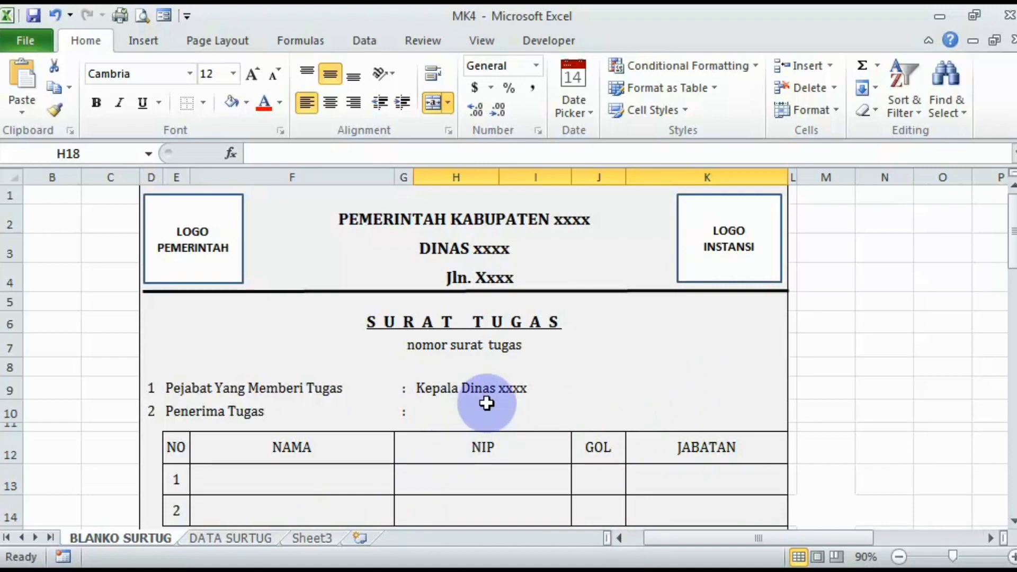
- Look over the Surat Tugas form on the BLANKO SURTUG sheet, from the letterhead to the numbered assignment details
scroll(487, 403, down, 1)
scroll(486, 404, down, 3)
scroll(487, 403, up, 4)
scroll(487, 403, down, 3)
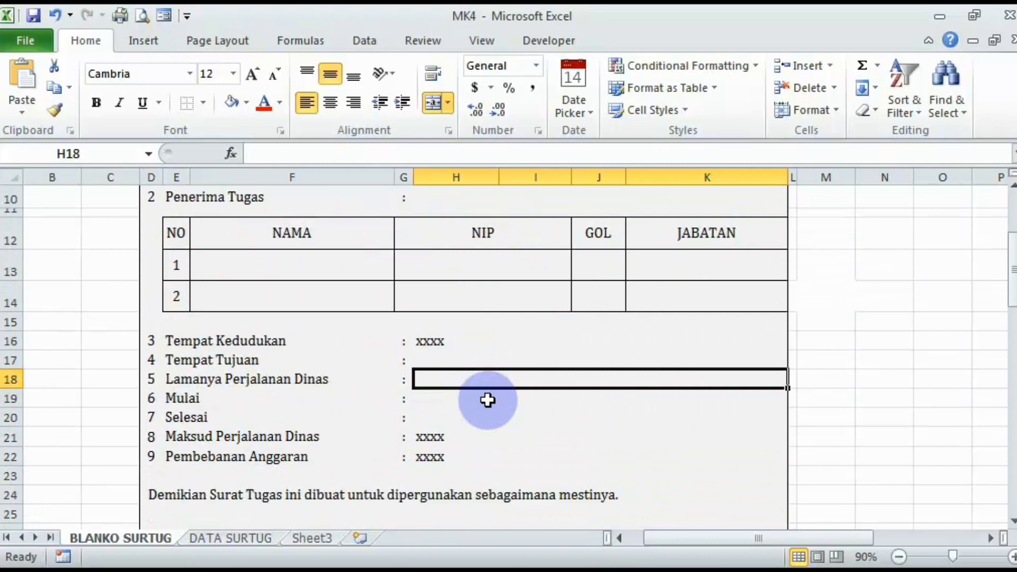
scroll(489, 398, up, 3)
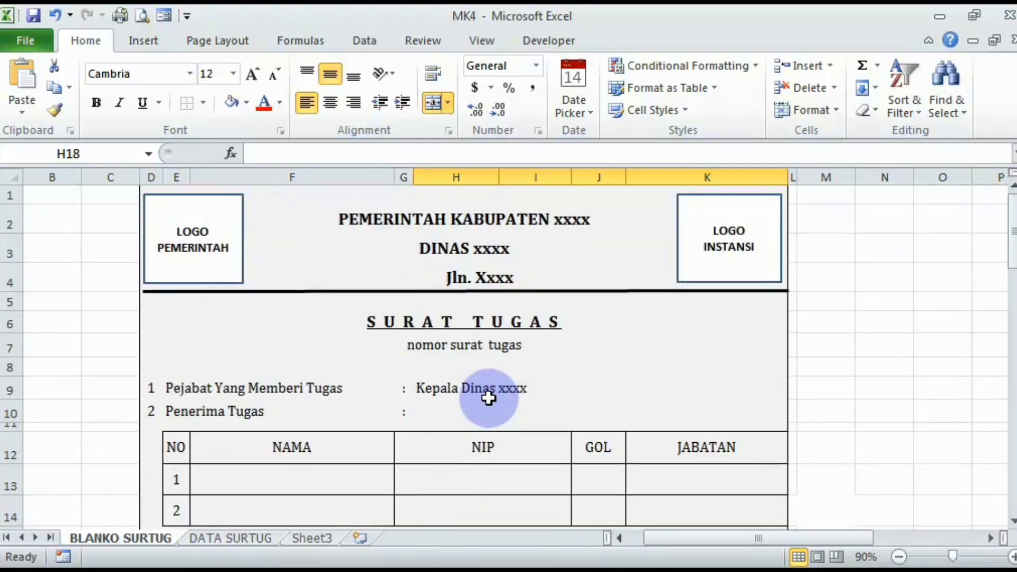
scroll(486, 392, down, 2)
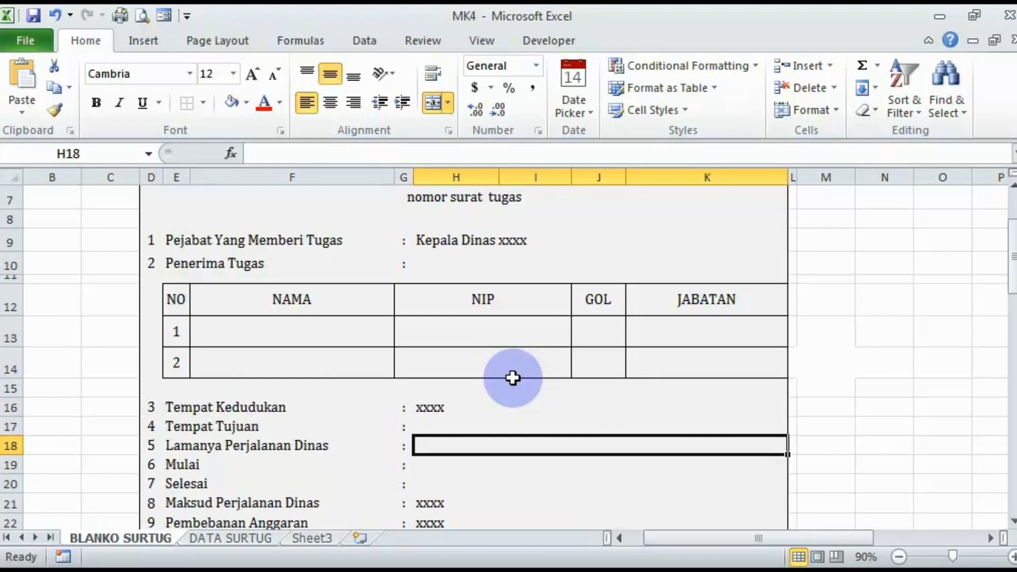
scroll(488, 377, up, 2)
- Examine the form's placeholder cells in the letterhead and in the Tempat Kedudukan, Maksud Perjalanan Dinas and Pembebanan Anggaran rows
click(505, 228)
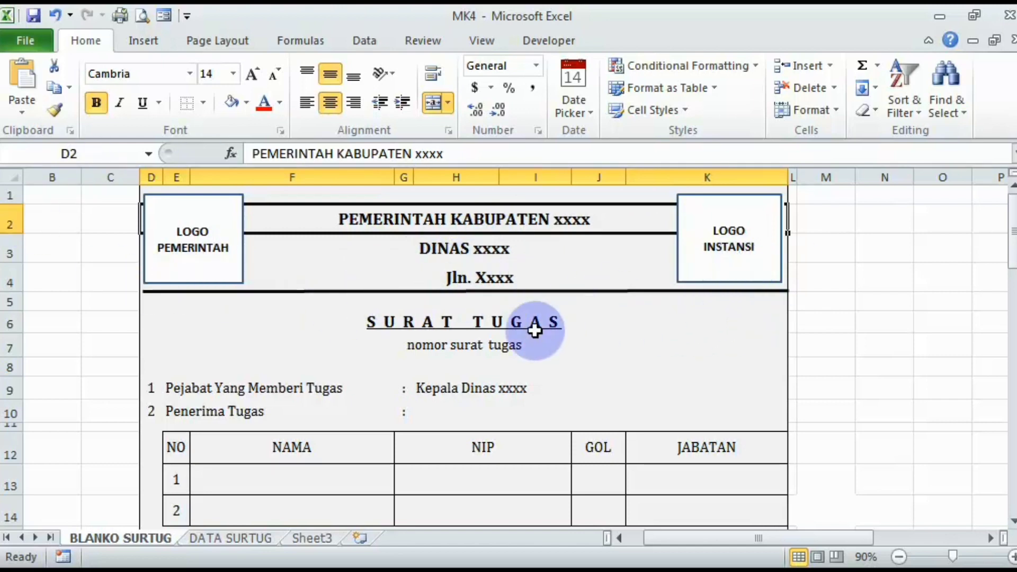
click(579, 217)
click(499, 249)
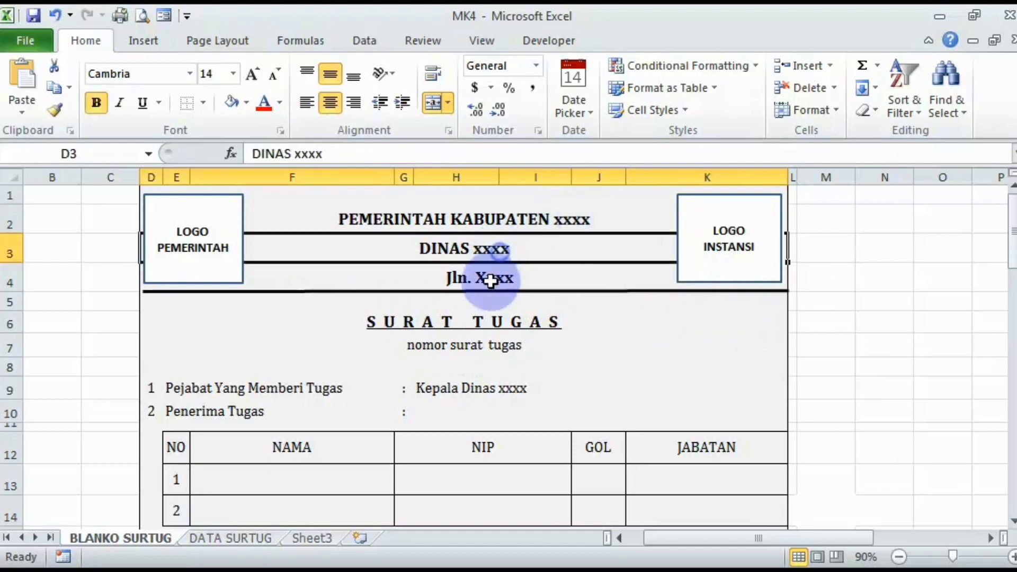
click(491, 281)
scroll(359, 409, down, 4)
click(442, 293)
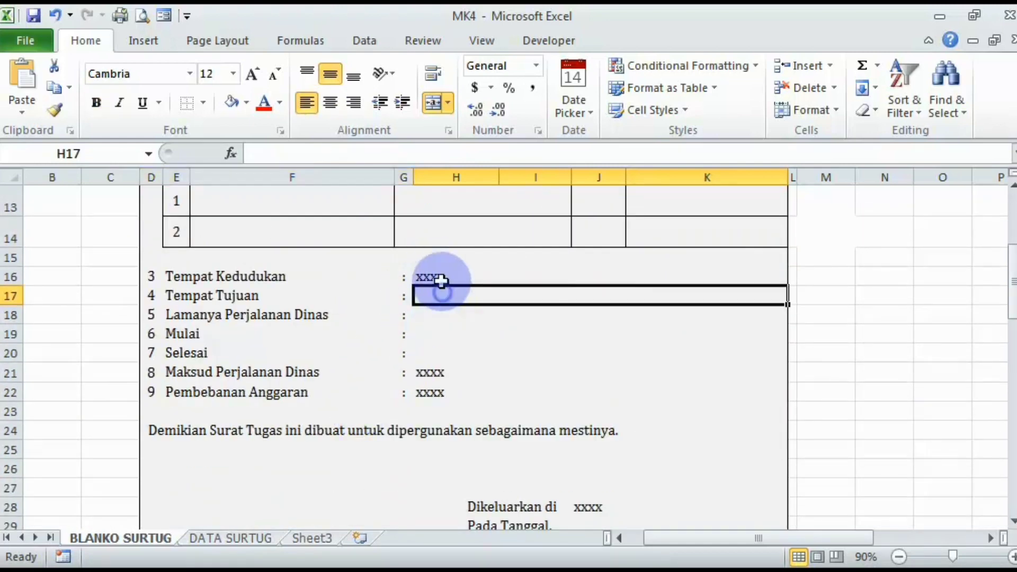
click(441, 277)
click(424, 373)
click(441, 394)
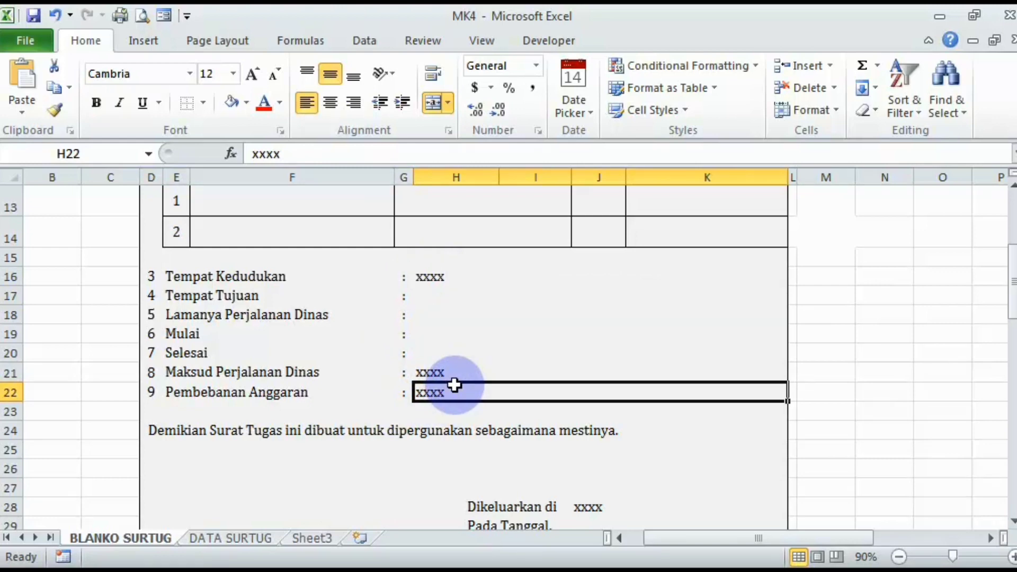
scroll(455, 378, up, 4)
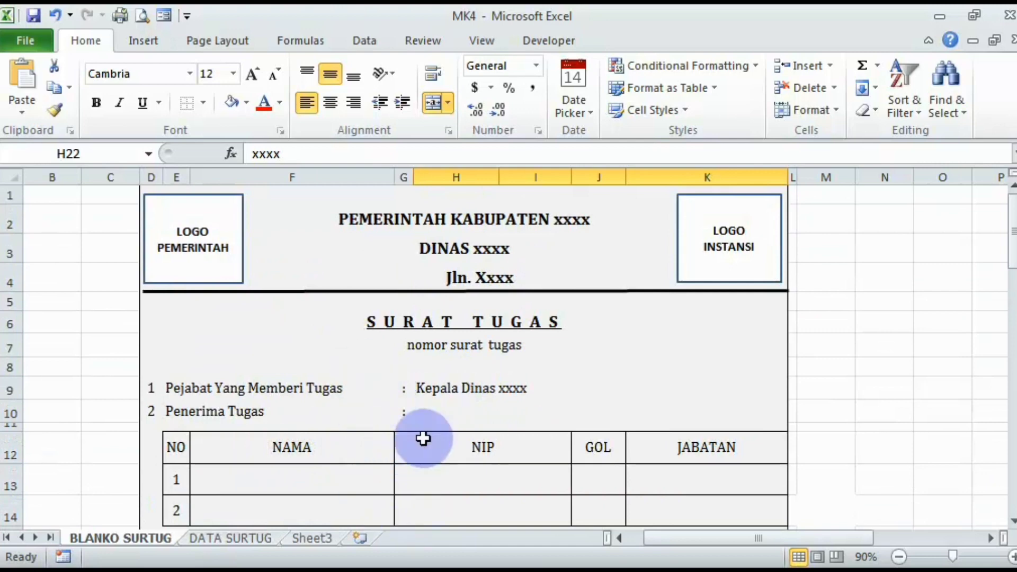
scroll(415, 465, down, 1)
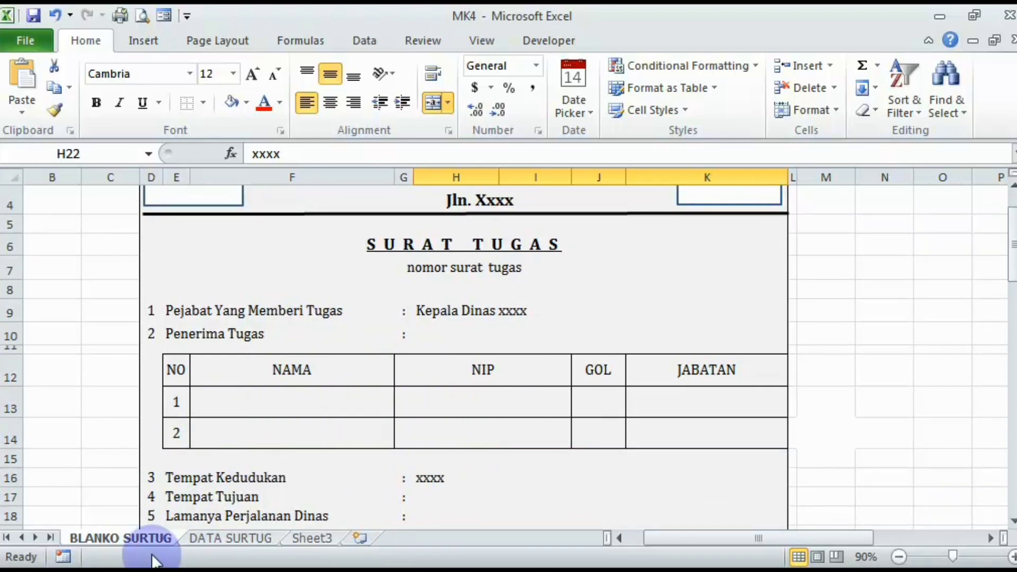
- Review the column headings on the DATA SURTUG sheet, from No and NOMOR SURAT TUGAS through TGL SELESAI
click(247, 539)
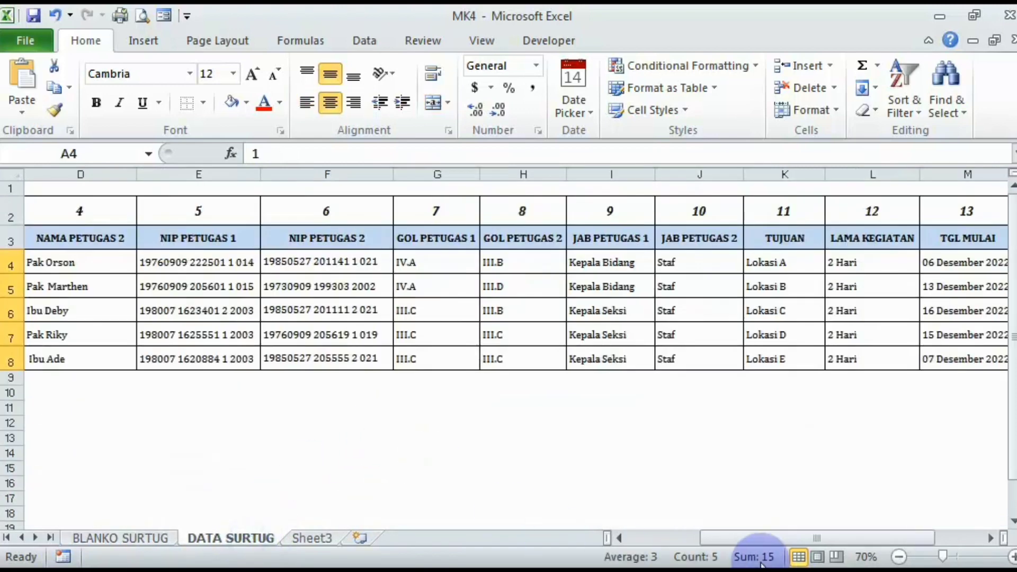
drag(777, 541, 694, 536)
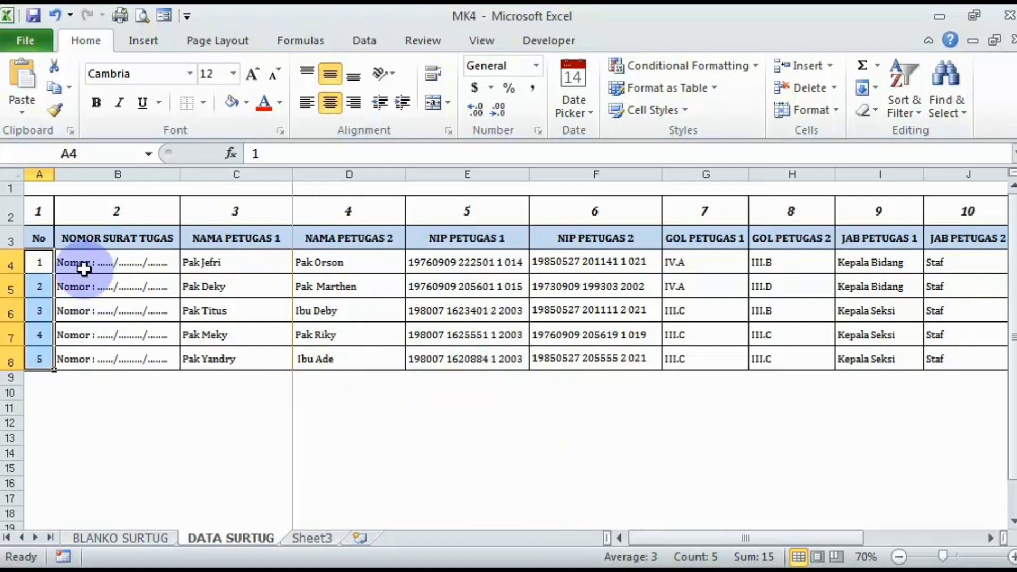
click(118, 238)
click(256, 238)
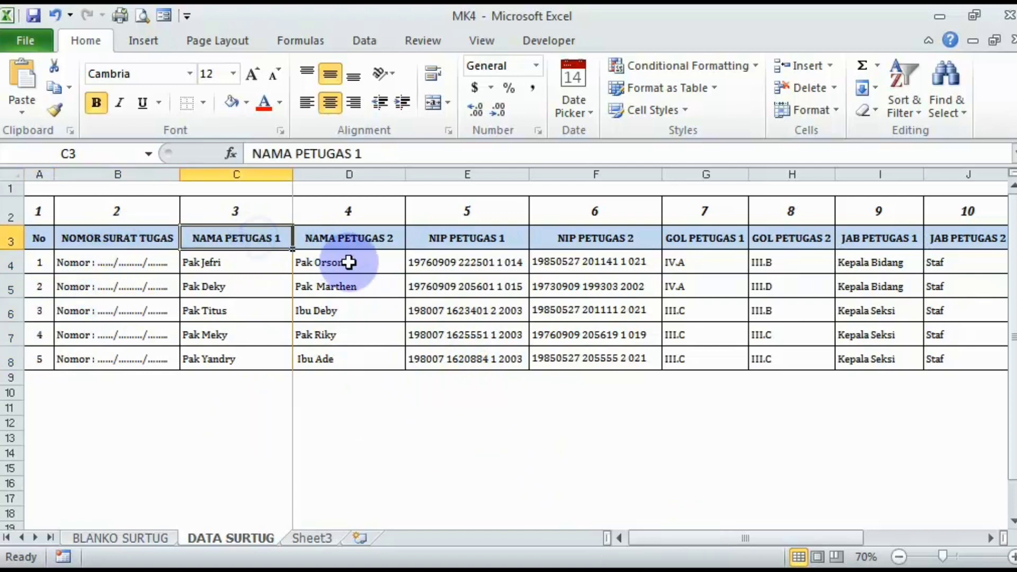
click(358, 239)
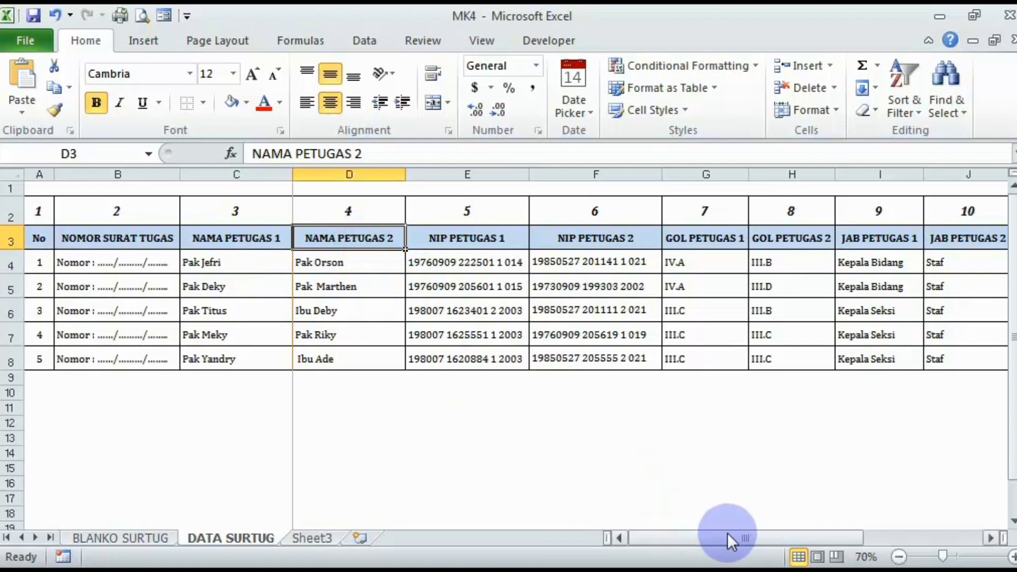
drag(727, 533, 853, 538)
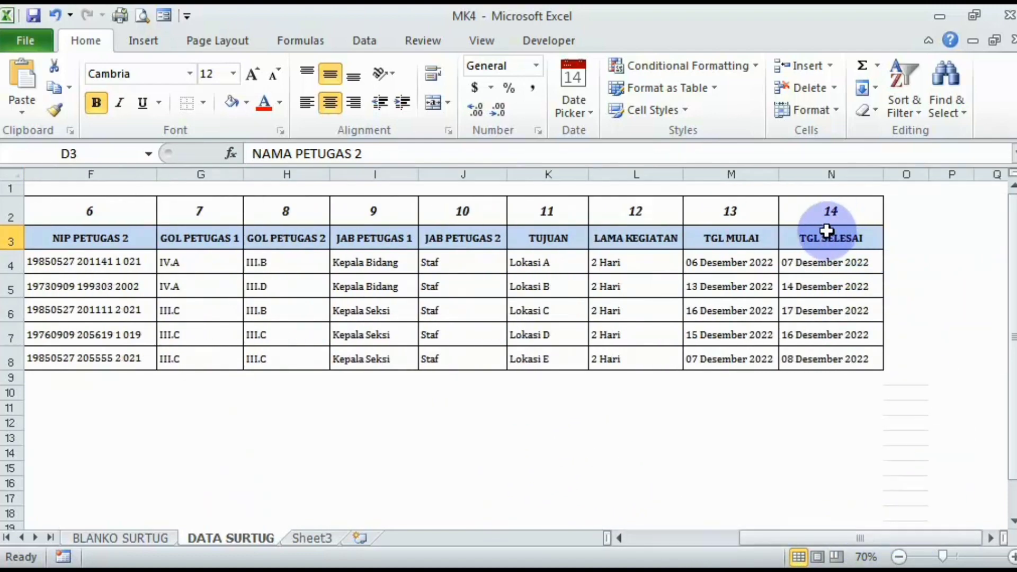
drag(881, 538, 517, 519)
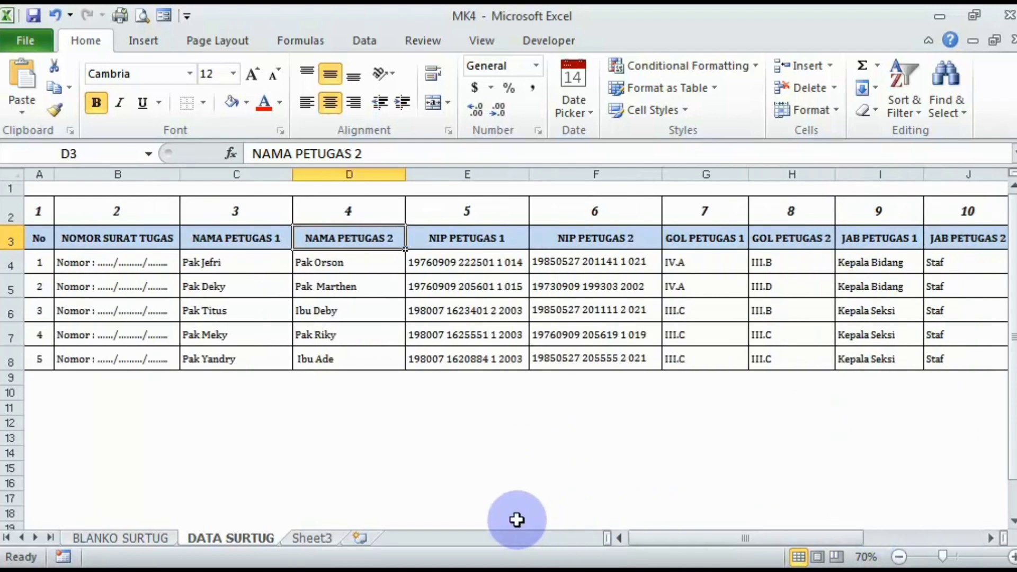
- Examine the column numbers in row 2 of DATA SURTUG and the record numbers in A4:A8
drag(349, 438, 237, 438)
click(6, 210)
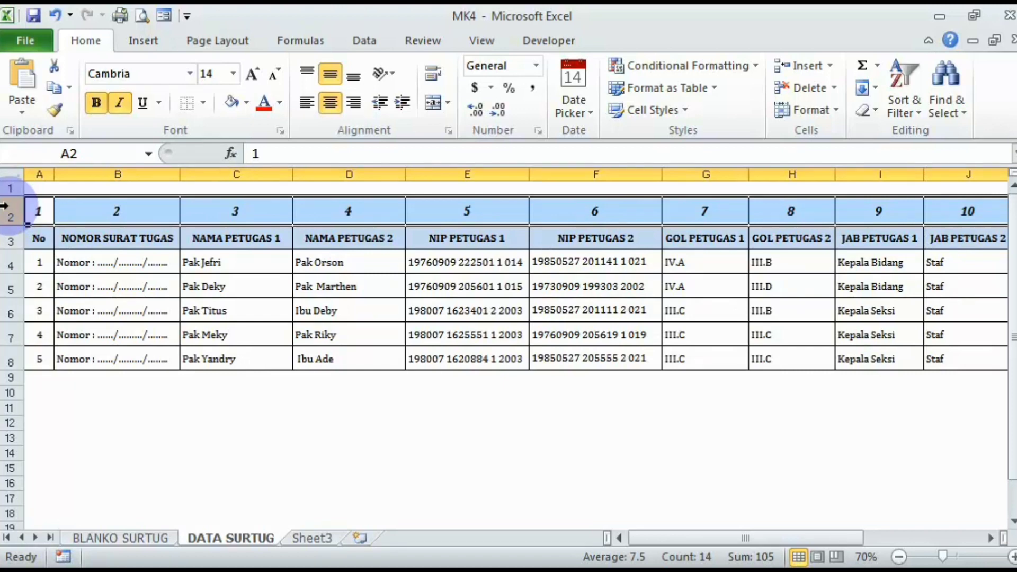
click(133, 238)
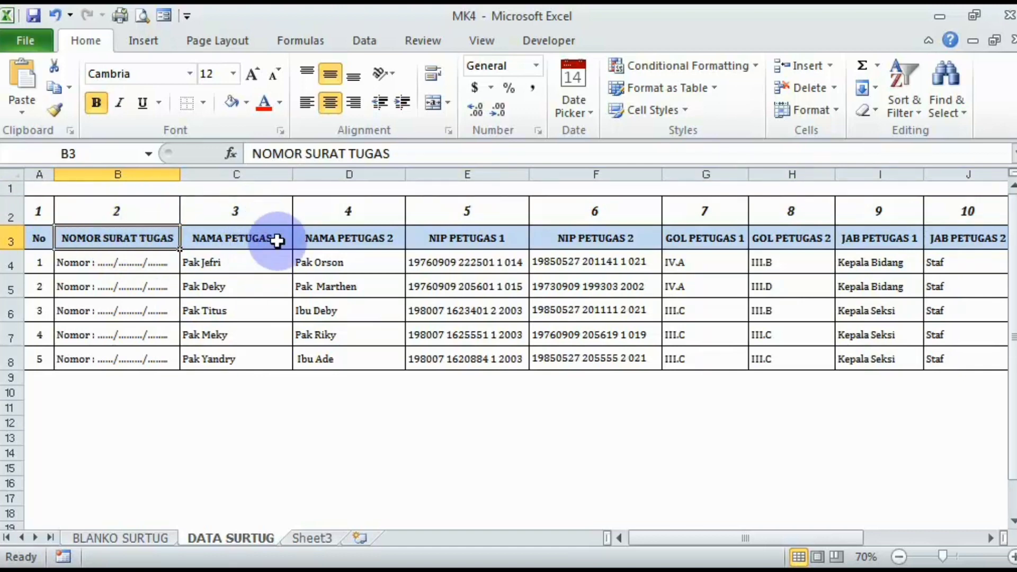
drag(735, 542, 948, 512)
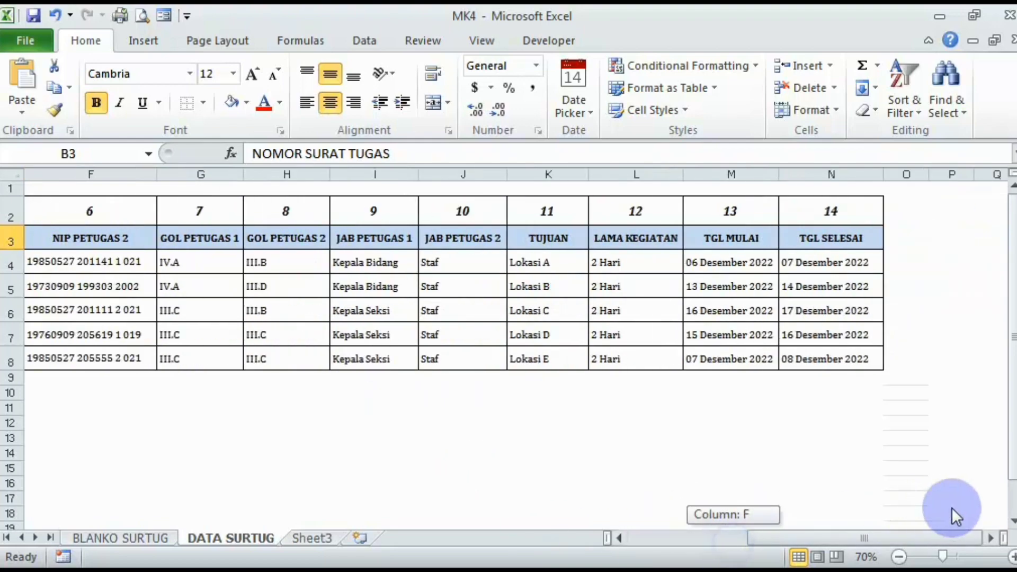
click(838, 238)
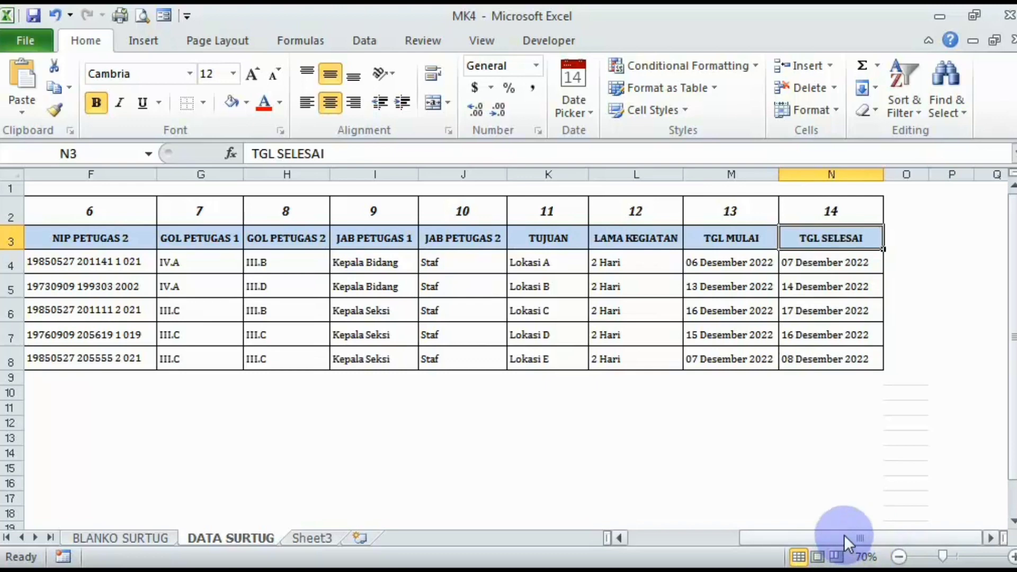
click(8, 213)
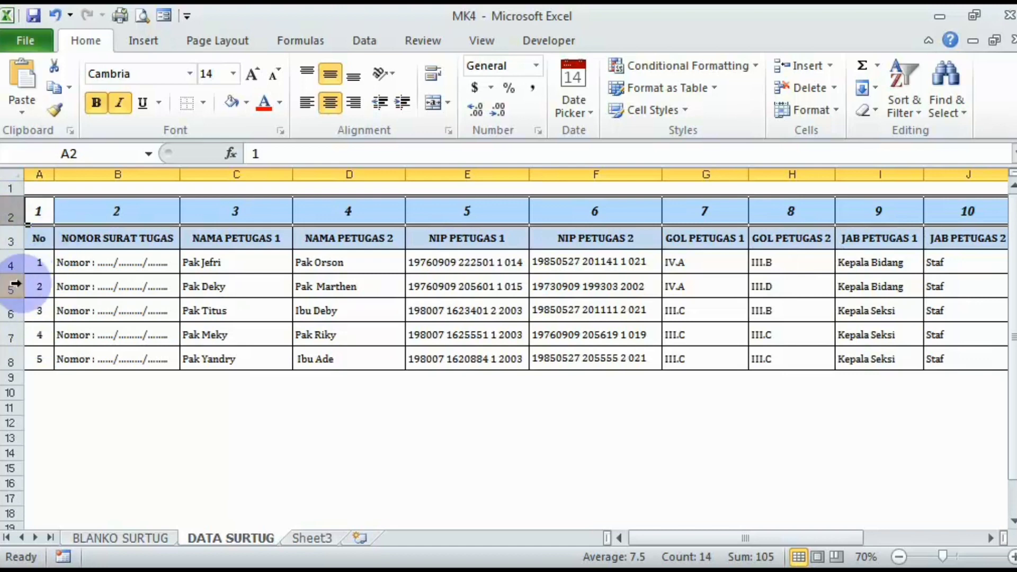
drag(35, 259, 37, 357)
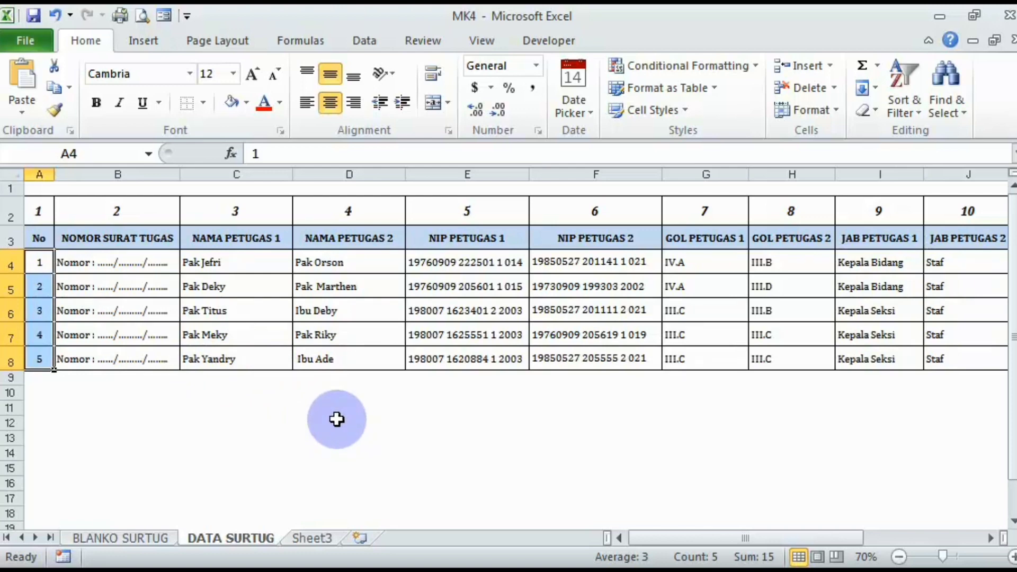
- Fill cell M13, beside the recipient table on the BLANKO SURTUG sheet, with yellow
click(125, 542)
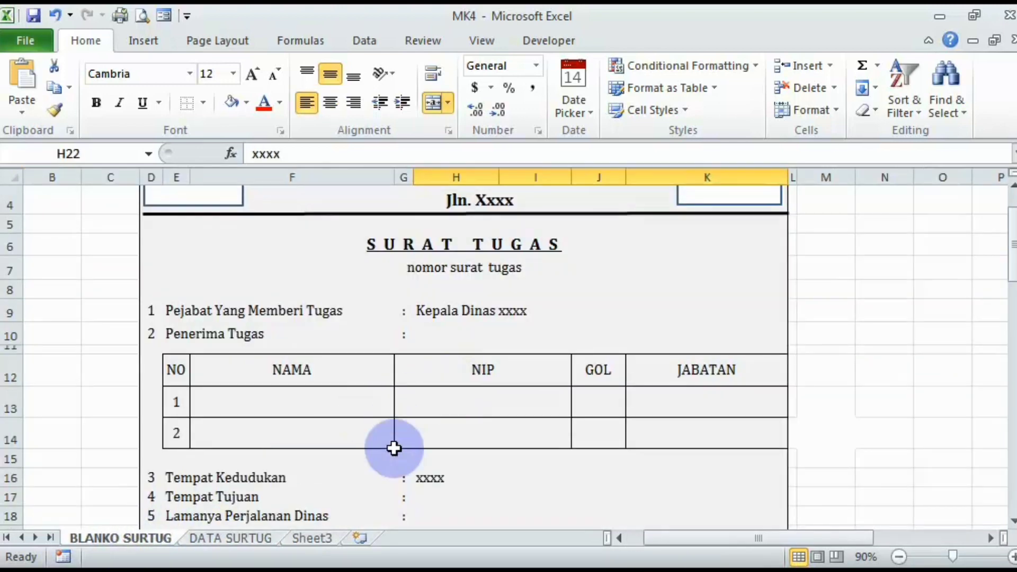
scroll(822, 450, up, 1)
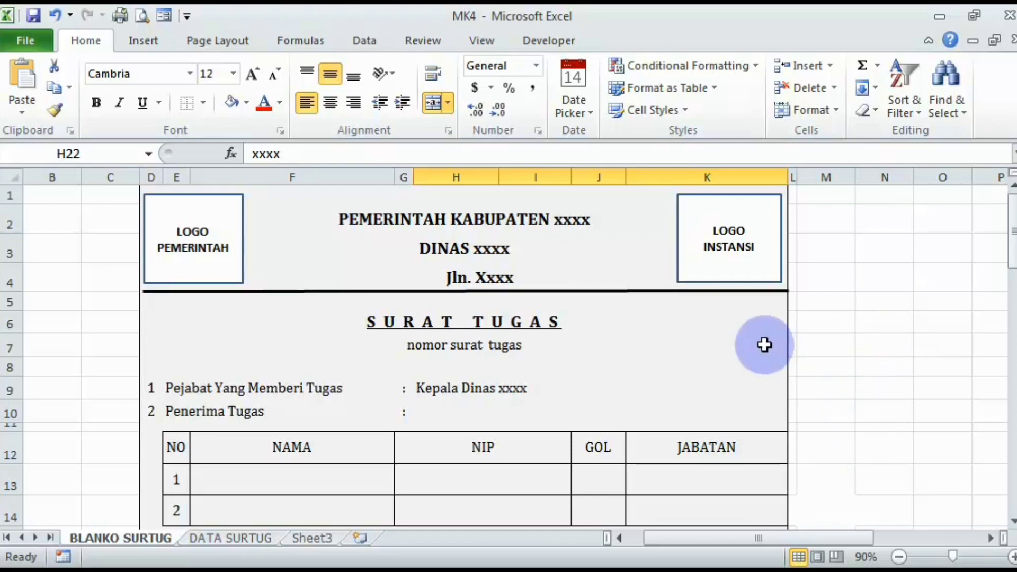
click(830, 480)
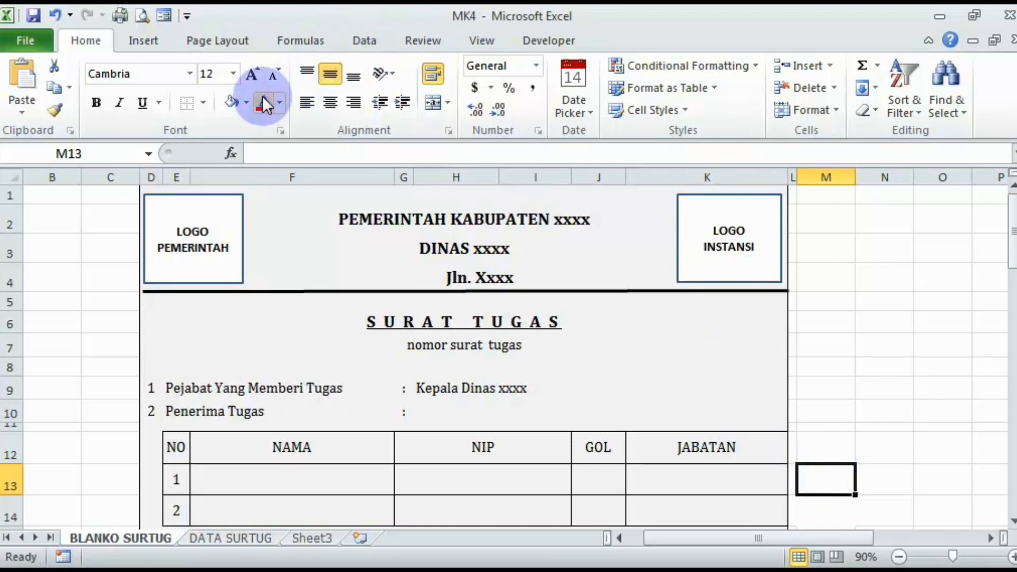
click(244, 101)
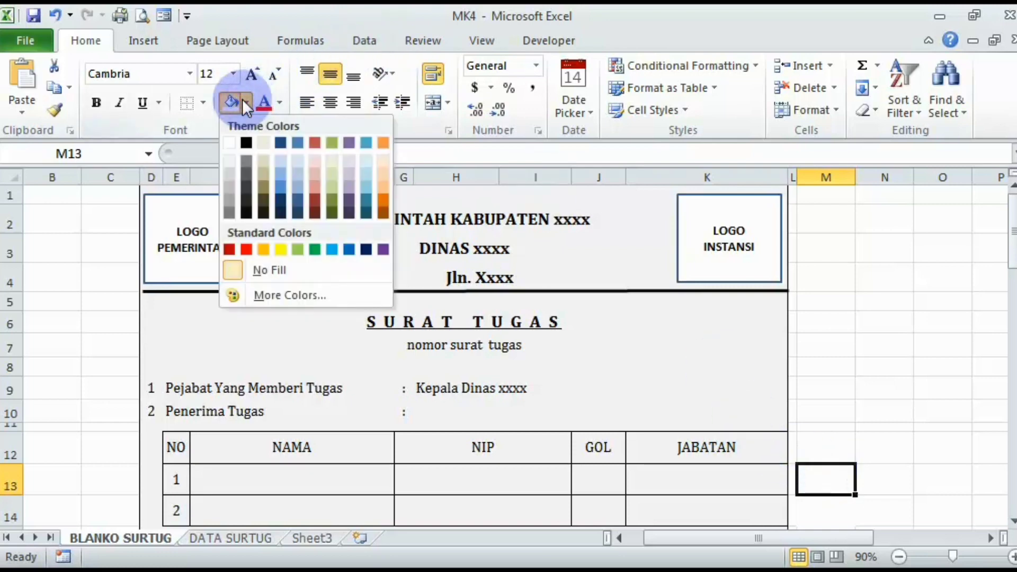
click(280, 249)
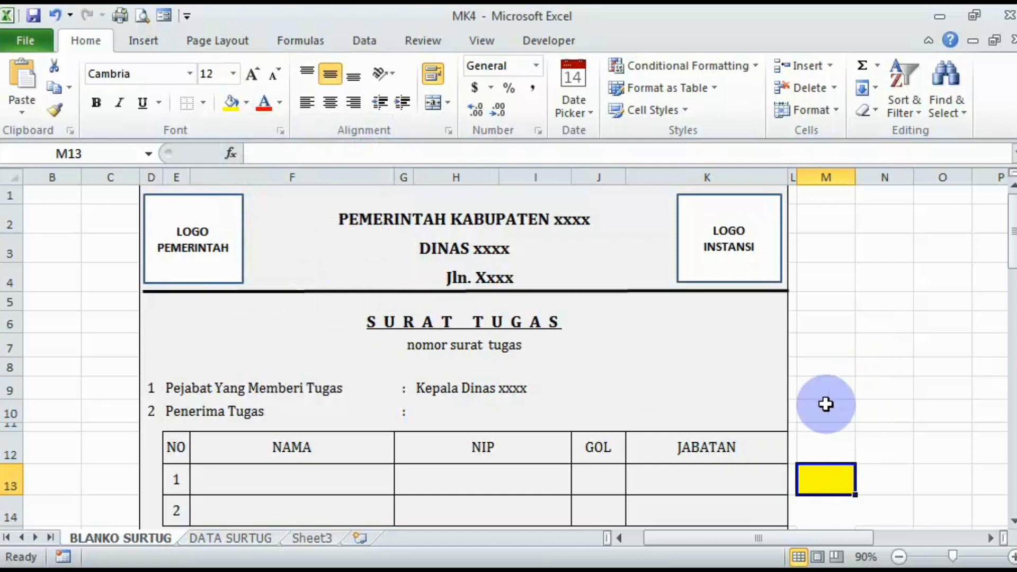
scroll(847, 418, down, 2)
click(884, 279)
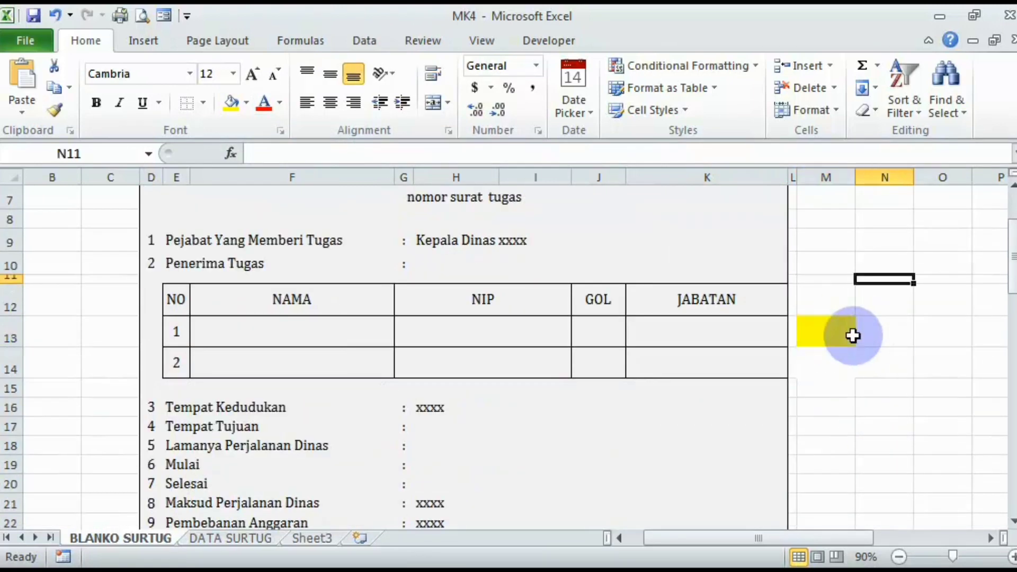
- Enter 1 in the yellow cell M13 and format it bold, 26 pt and horizontally centred
click(822, 327)
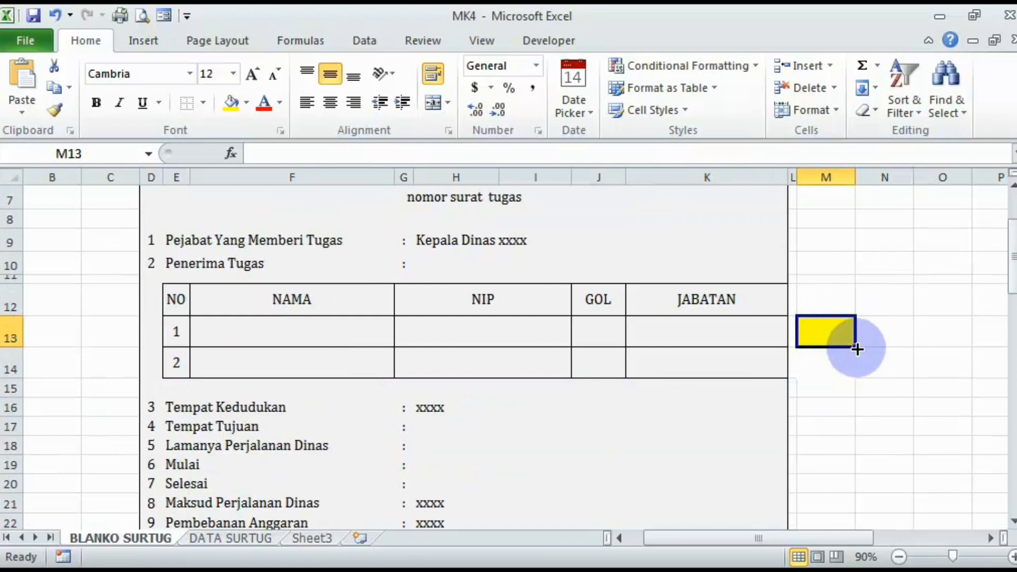
text(1)
click(96, 102)
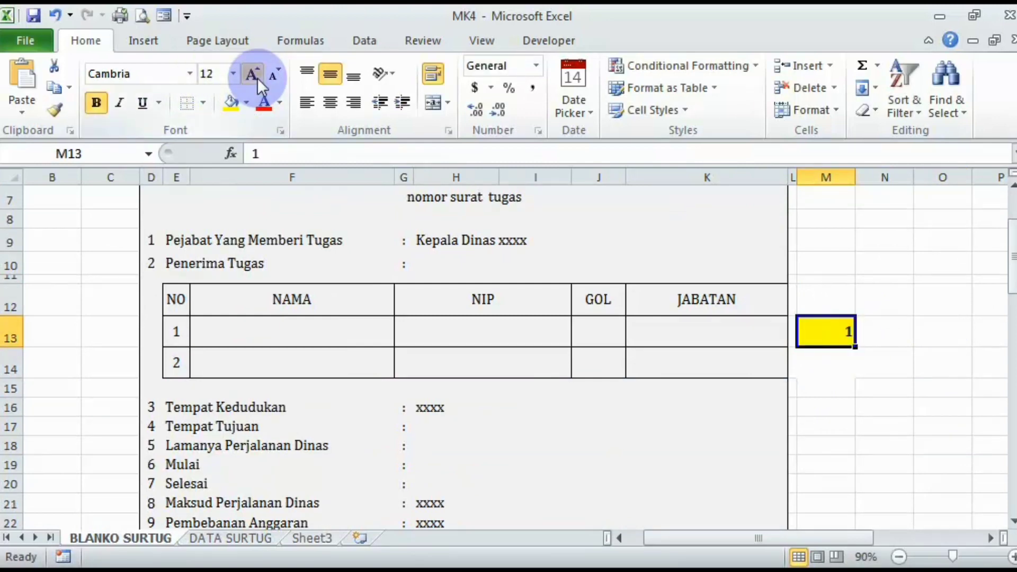
click(253, 74)
click(254, 75)
click(253, 74)
click(253, 74)
click(253, 75)
click(253, 75)
click(253, 75)
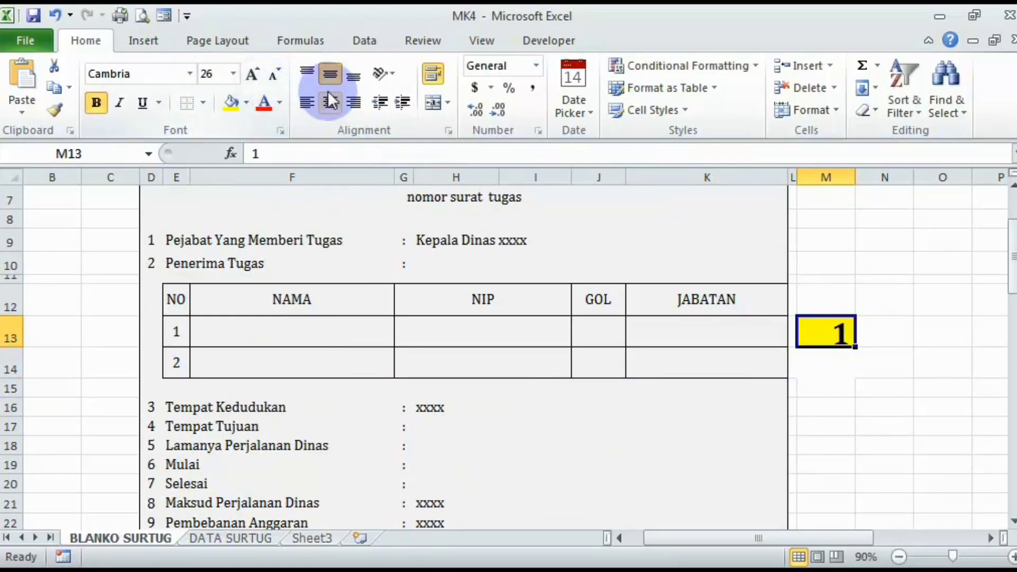
click(329, 104)
click(943, 362)
scroll(693, 345, up, 2)
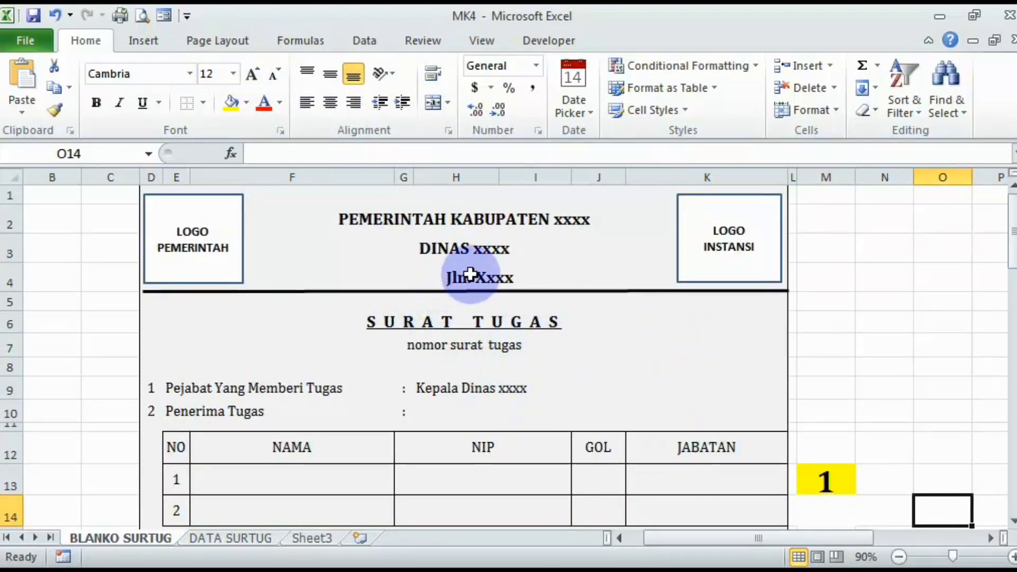
- Replace the letter-number placeholder in D7 with a VLOOKUP using M13 as lookup value and 'DATA SURTUG'!A3:N8 as table array
click(487, 347)
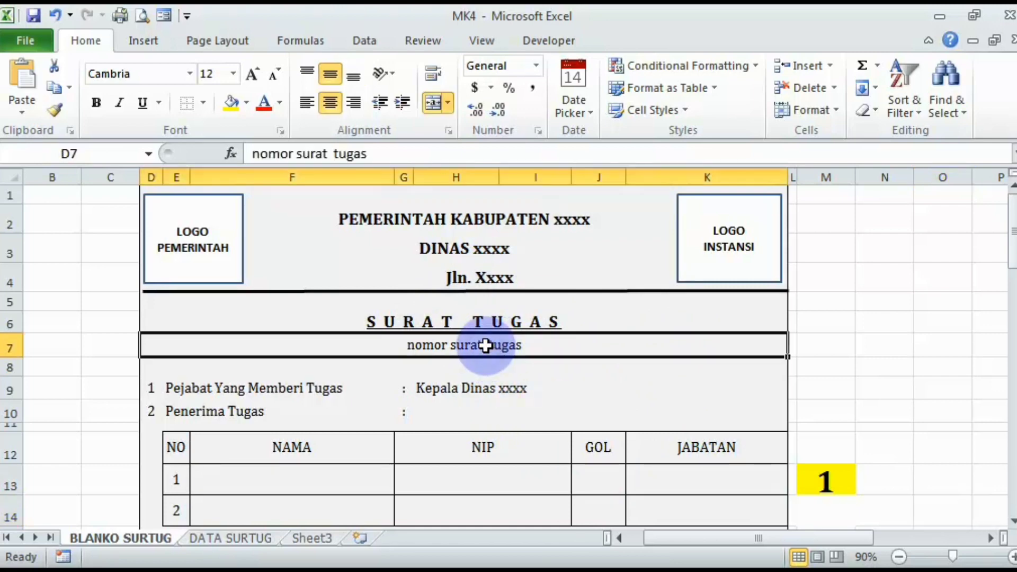
text(=vl)
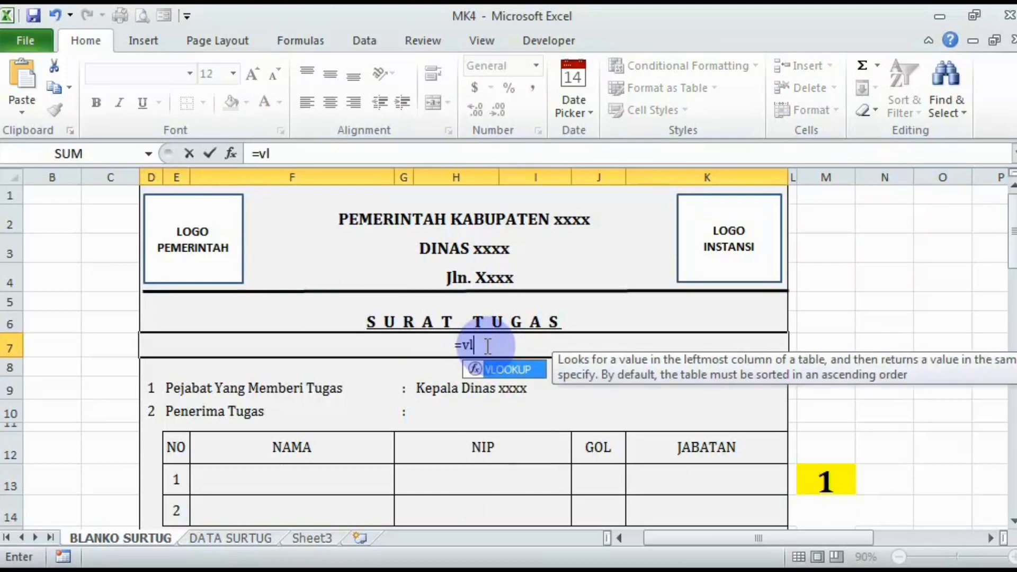
key(Tab)
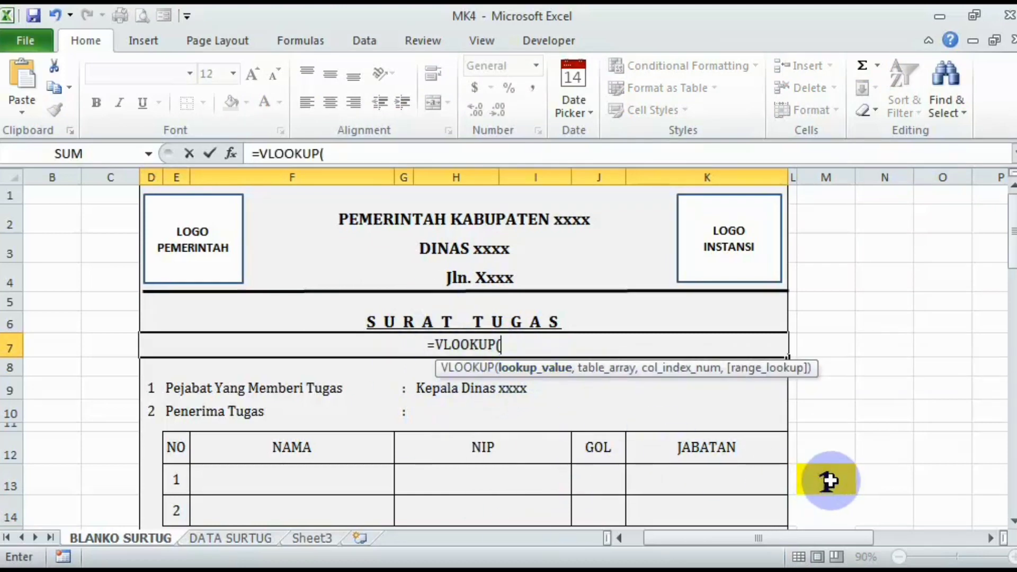
click(829, 481)
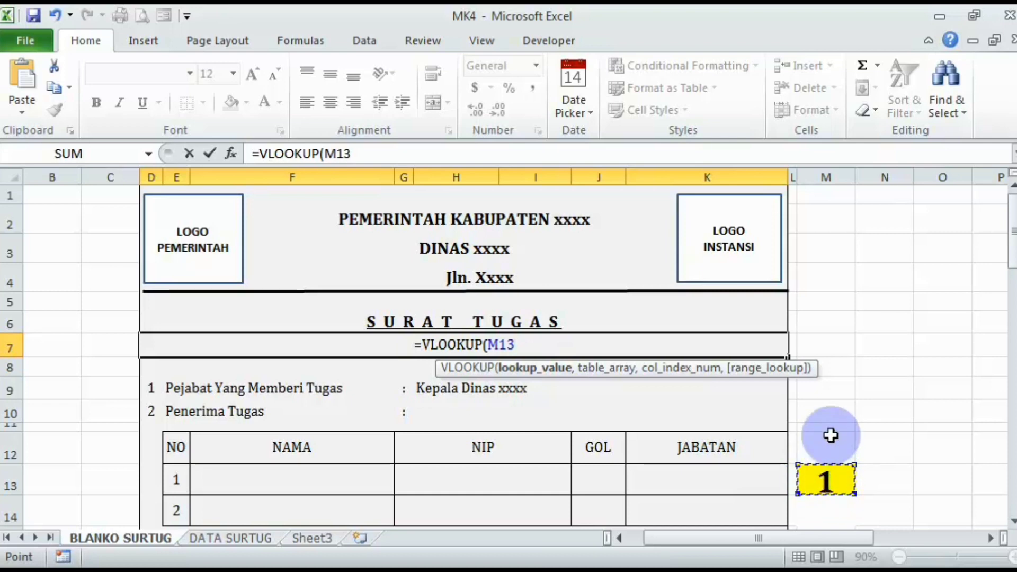
text(,)
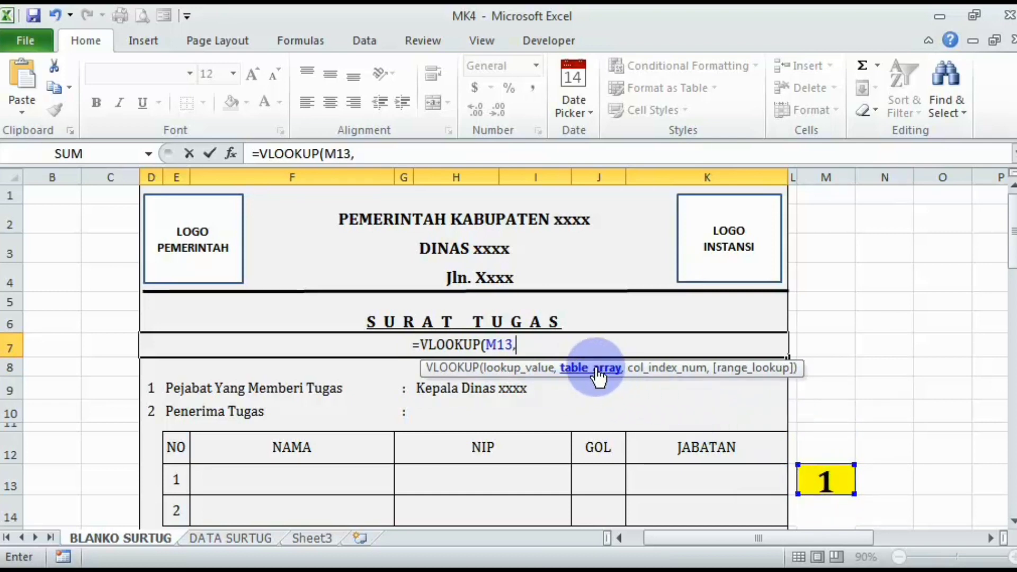
click(224, 535)
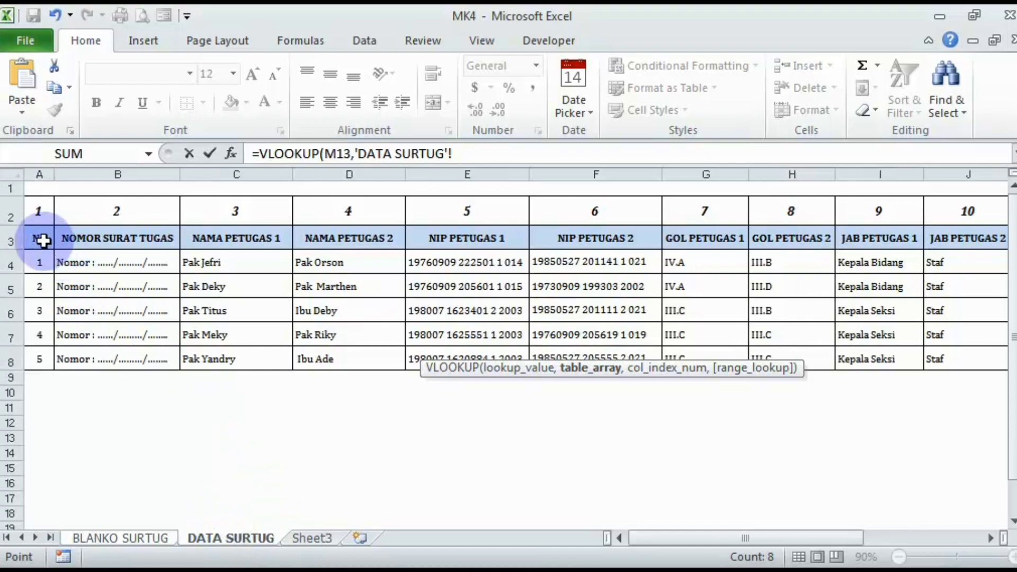
drag(41, 240, 859, 370)
text(,)
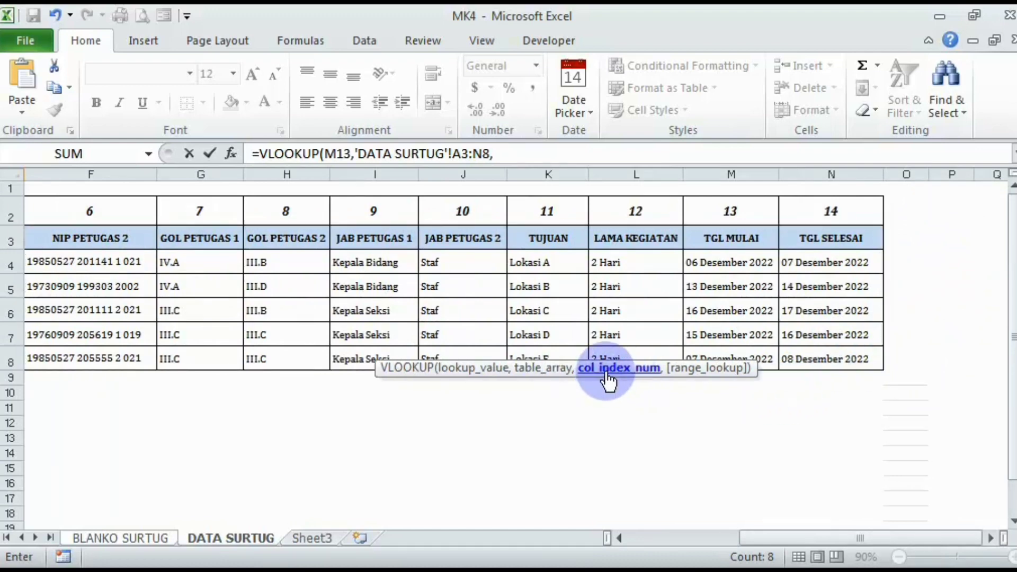
- Complete the D7 lookup with column index 2 (NOMOR SURAT TUGAS) and FALSE for an exact match, then reselect D7
drag(793, 542, 607, 557)
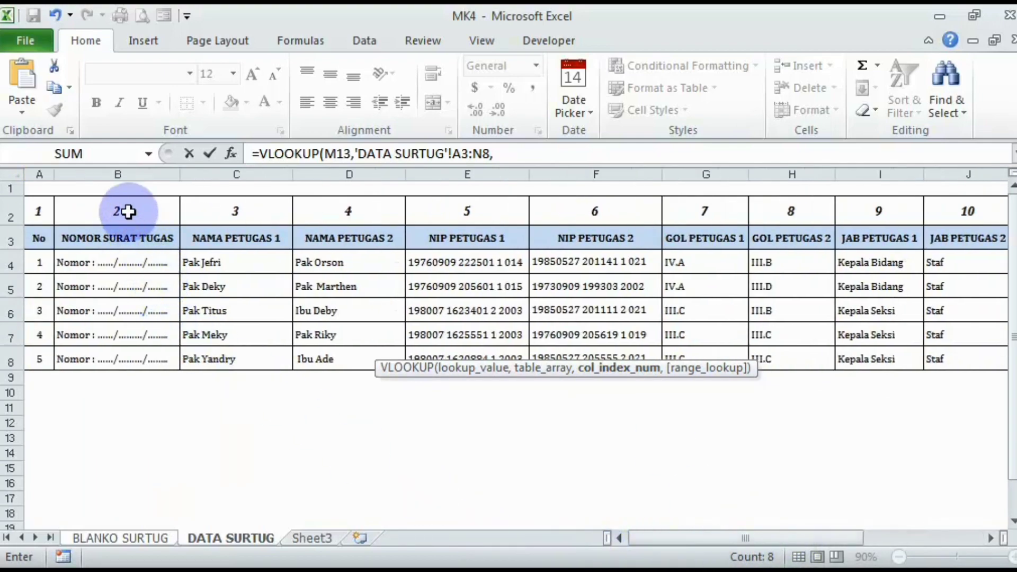
text(2)
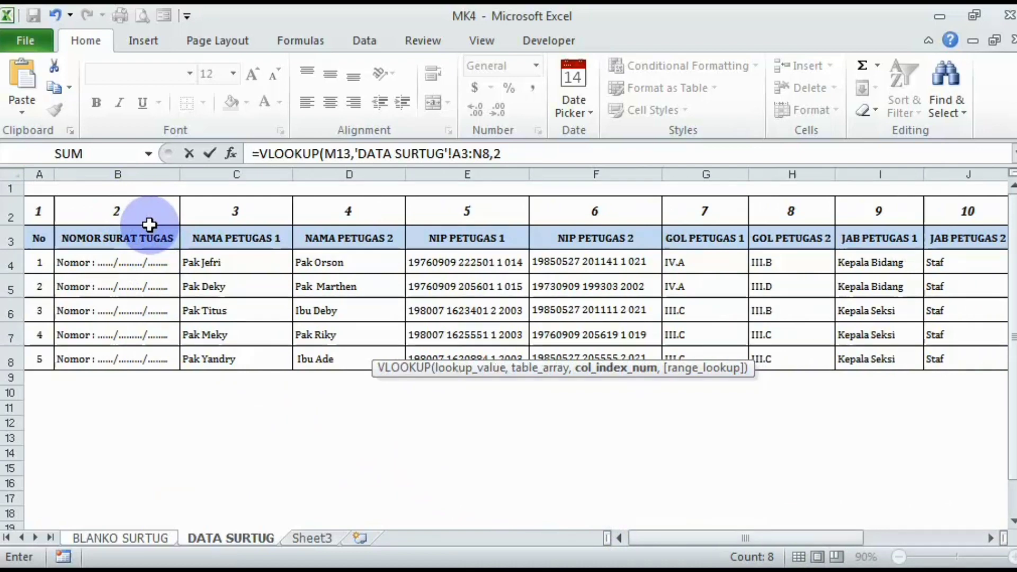
text(,)
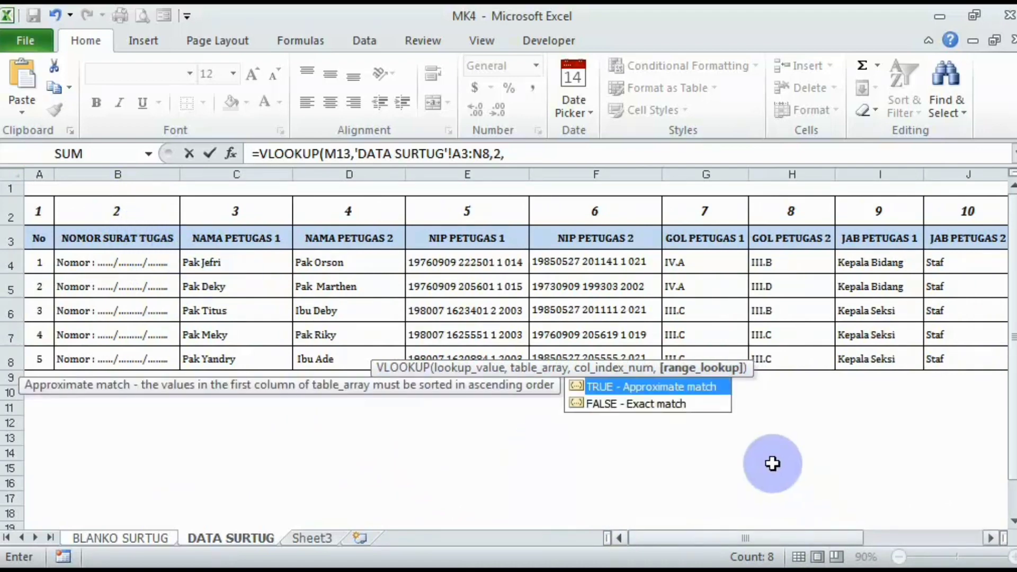
double_click(597, 401)
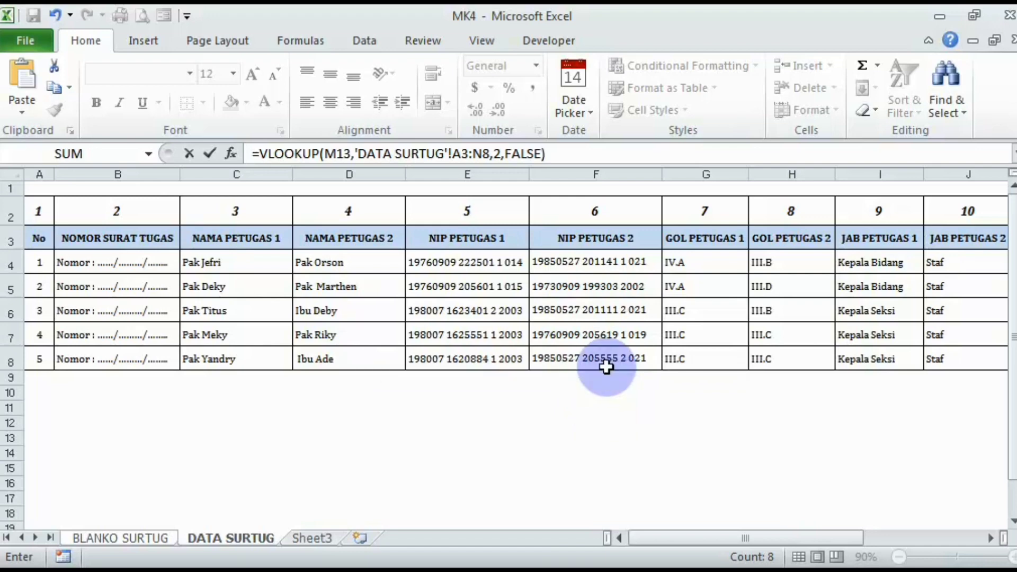
key(Return)
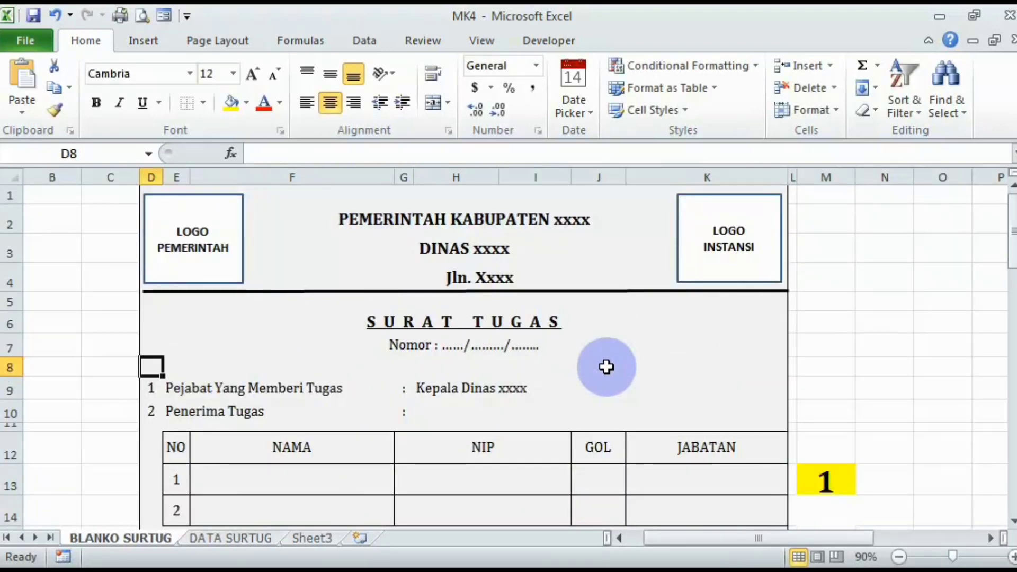
click(498, 345)
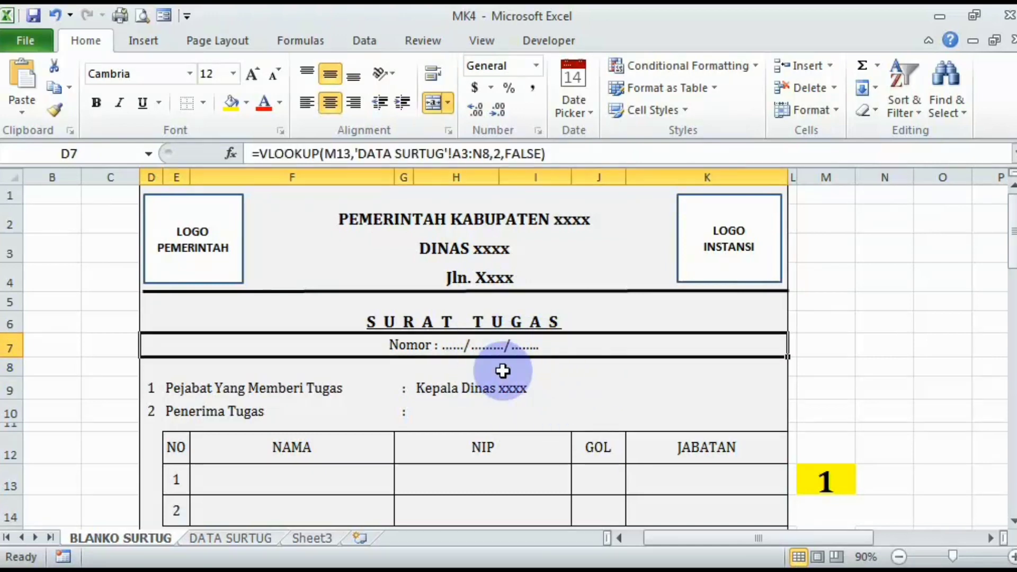
- Start a VLOOKUP in F13, the first NAMA cell, with M13 as lookup value and 'DATA SURTUG'!A3:N8 as table array
scroll(548, 395, down, 2)
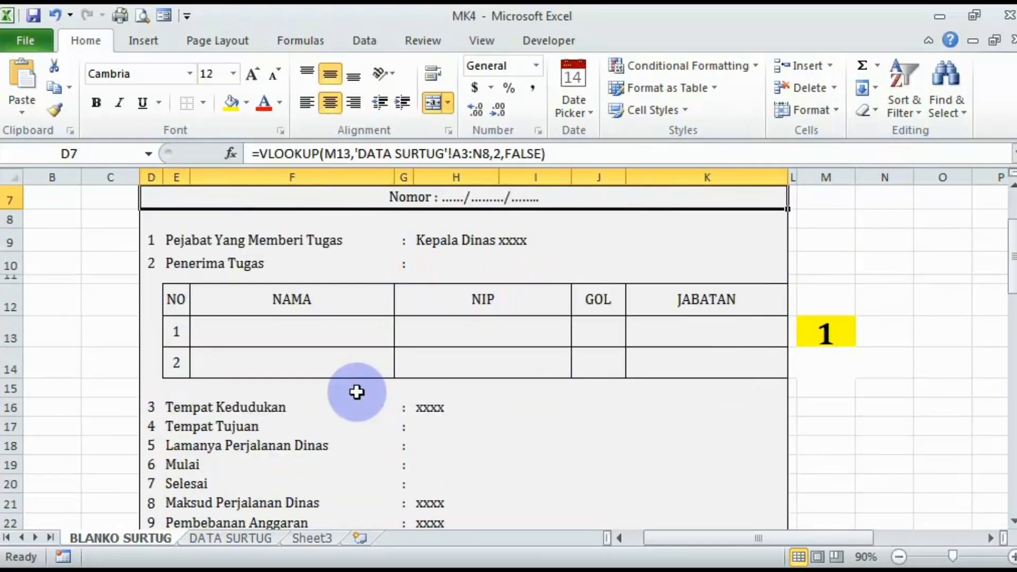
double_click(319, 334)
text(=)
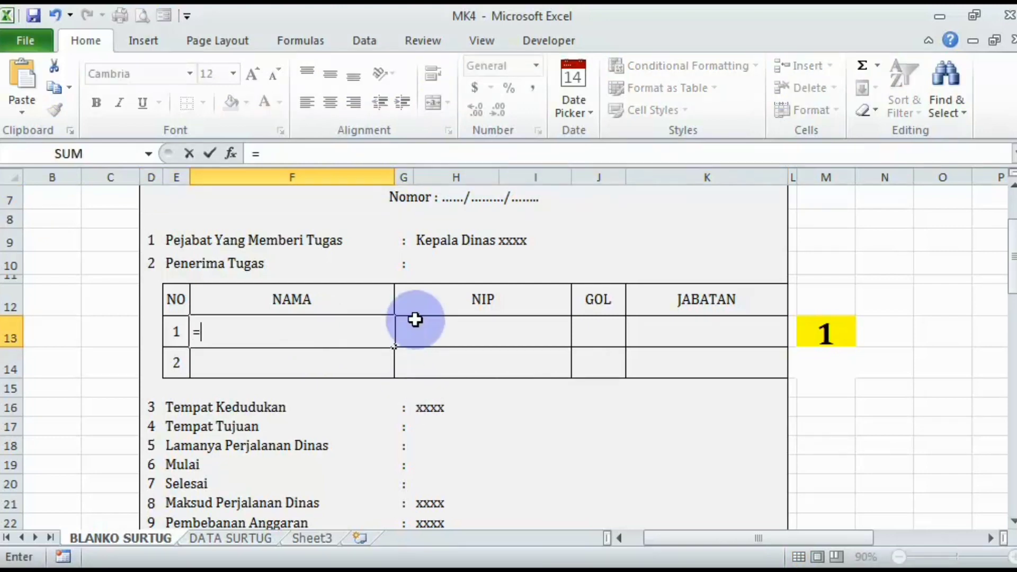
text(vl)
key(Tab)
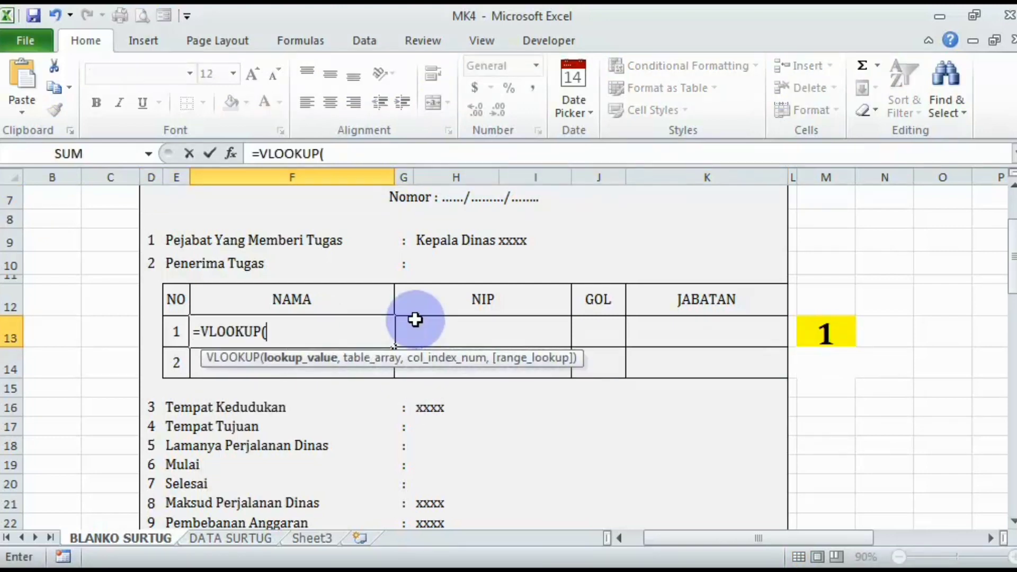
click(827, 333)
text(,)
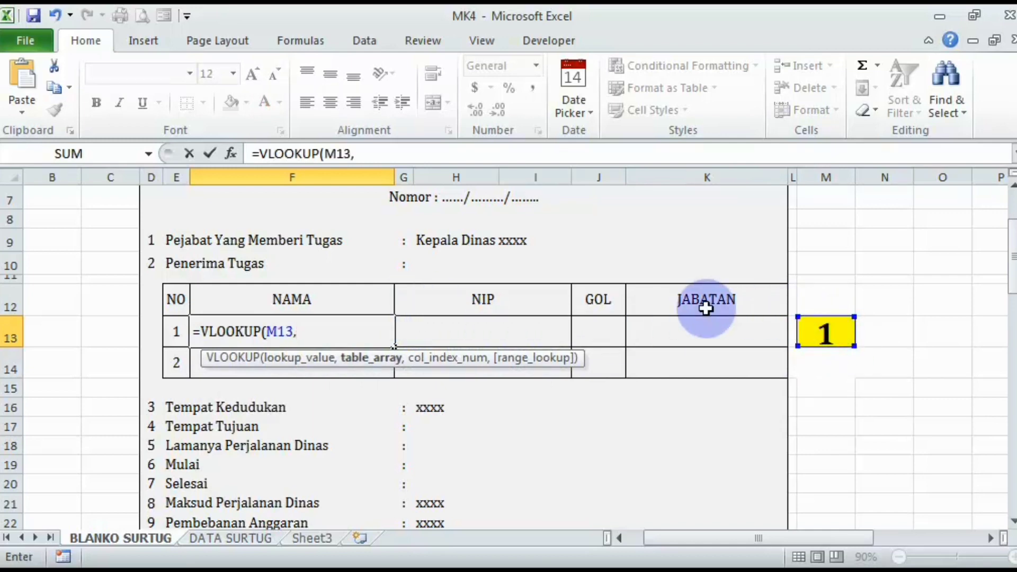
click(240, 539)
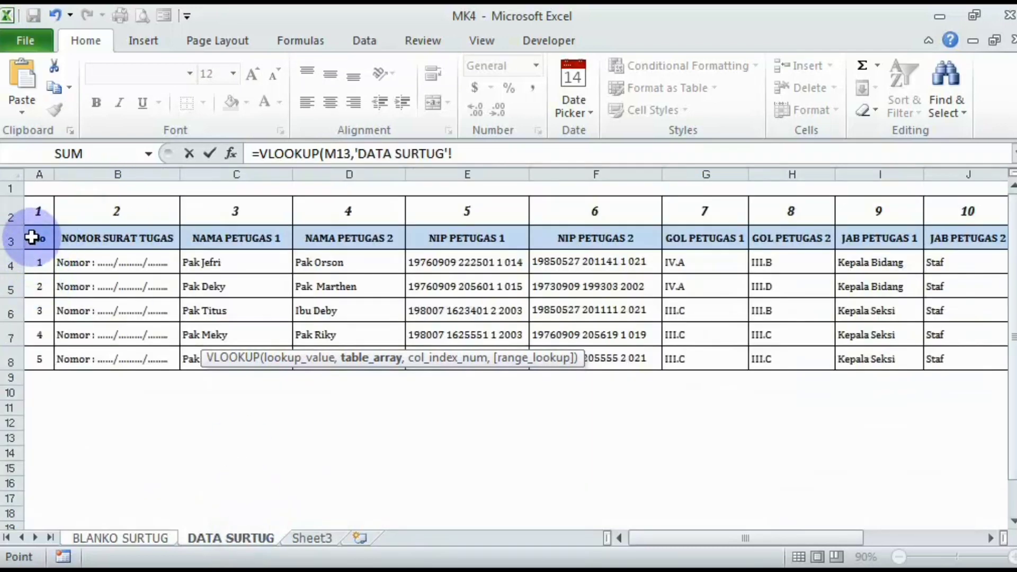
drag(32, 238, 843, 348)
text(,)
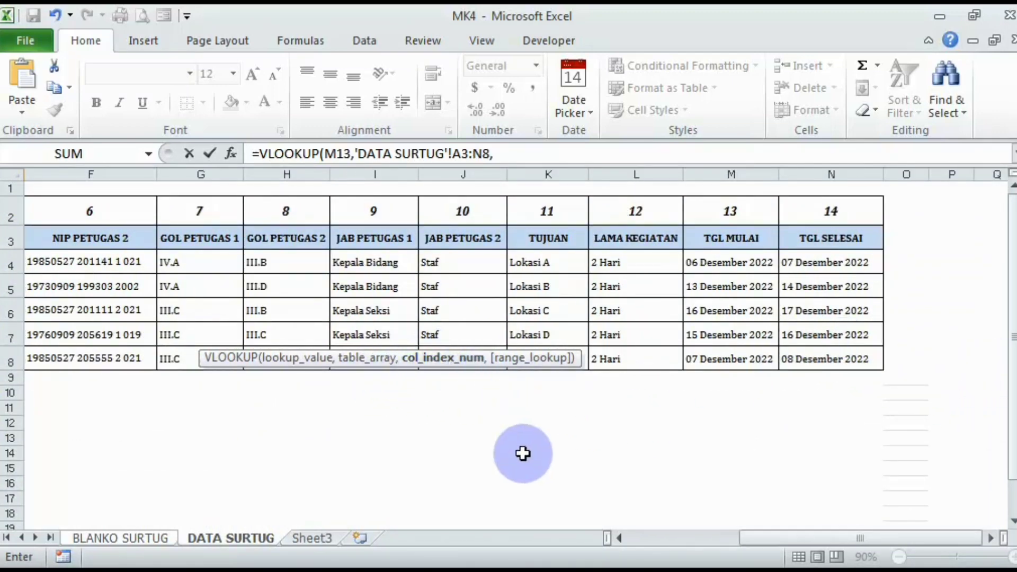
- Complete the F13 lookup with column index 3 (NAMA PETUGAS 1) and FALSE for an exact match
drag(806, 535, 705, 536)
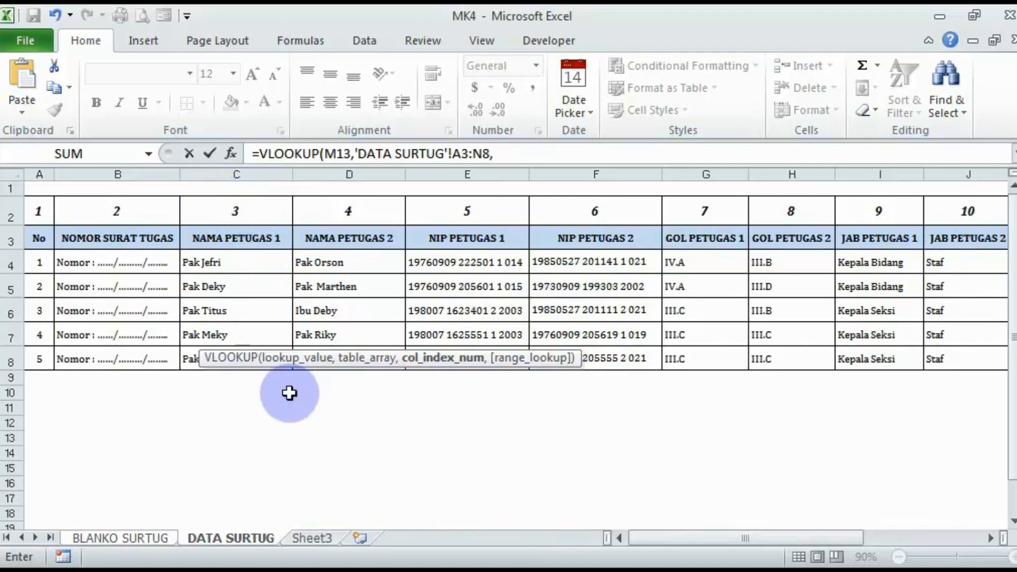
text(,)
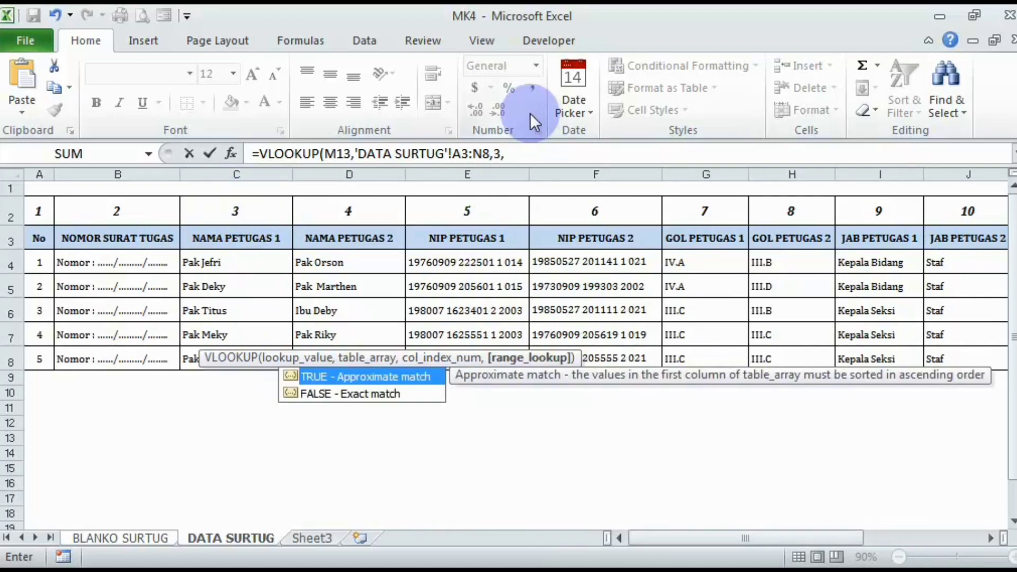
click(319, 395)
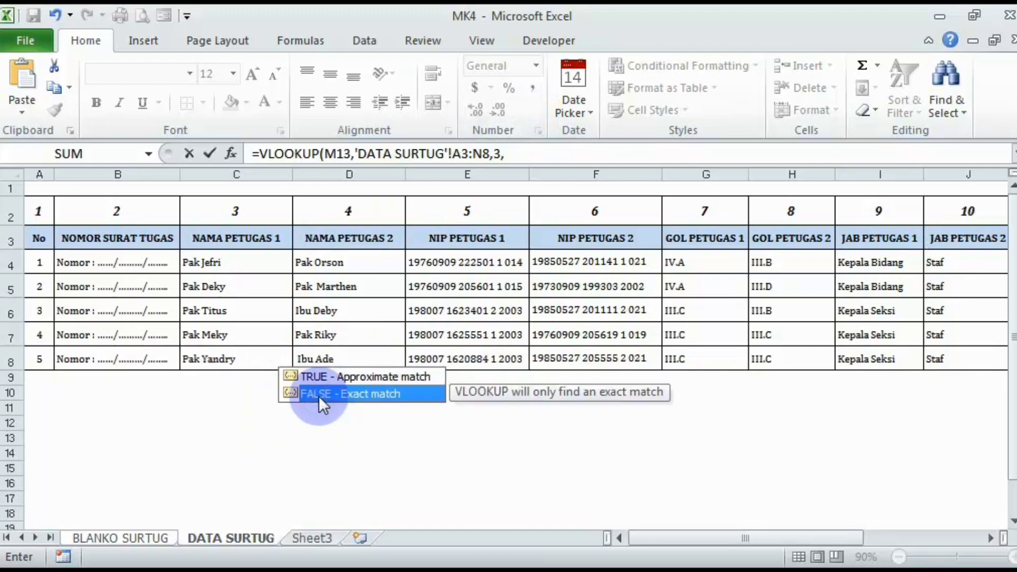
double_click(319, 395)
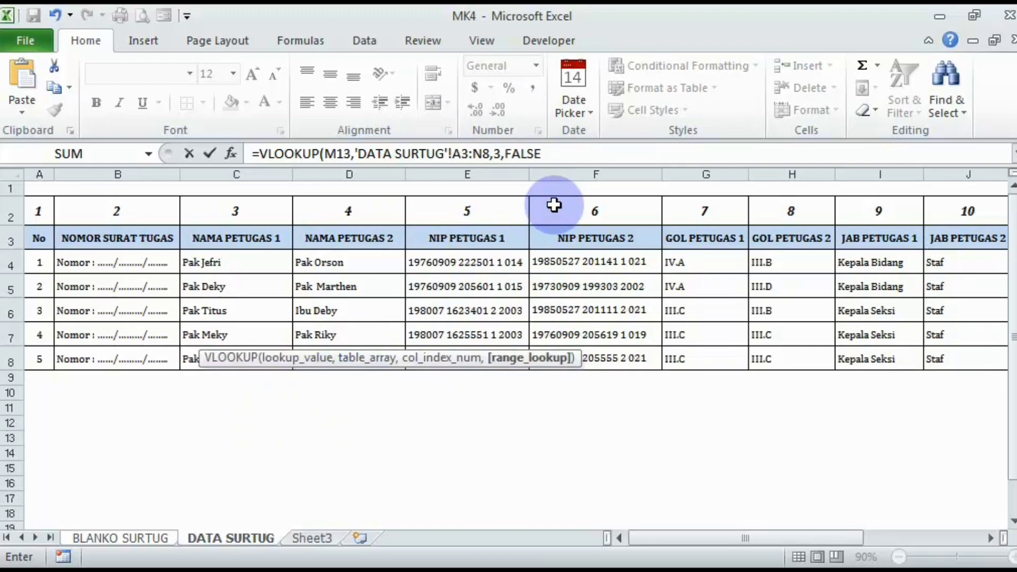
key(Return)
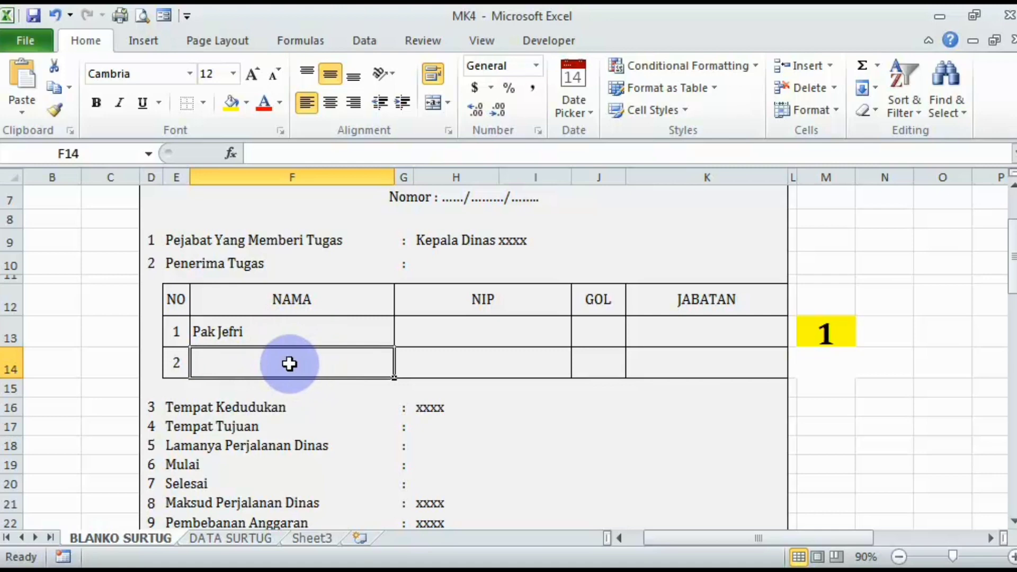
- Start a VLOOKUP in F14, the second NAMA cell, with M13 as lookup value and 'DATA SURTUG'!A3:N8 as table array
text(=)
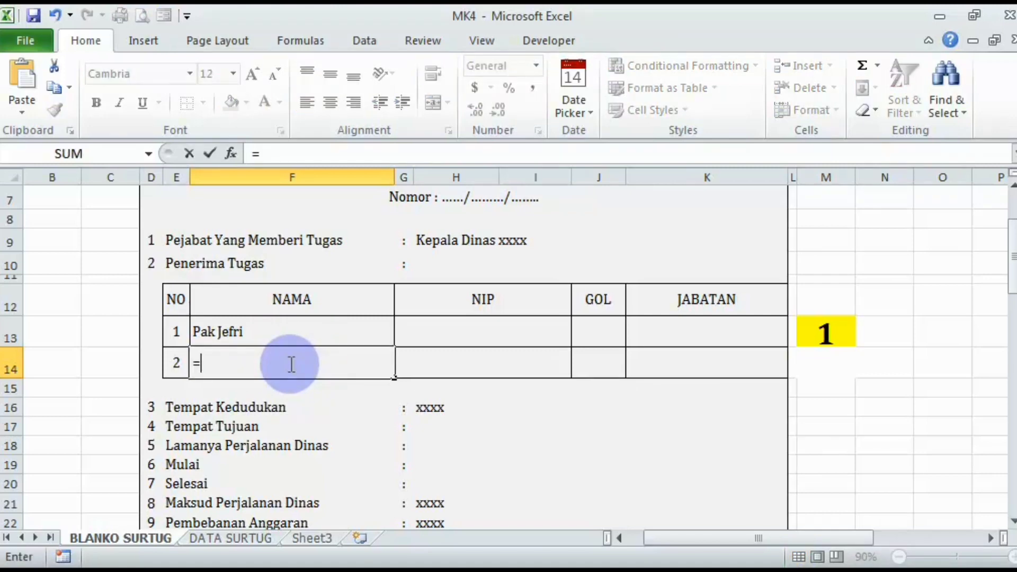
text(vl)
key(Tab)
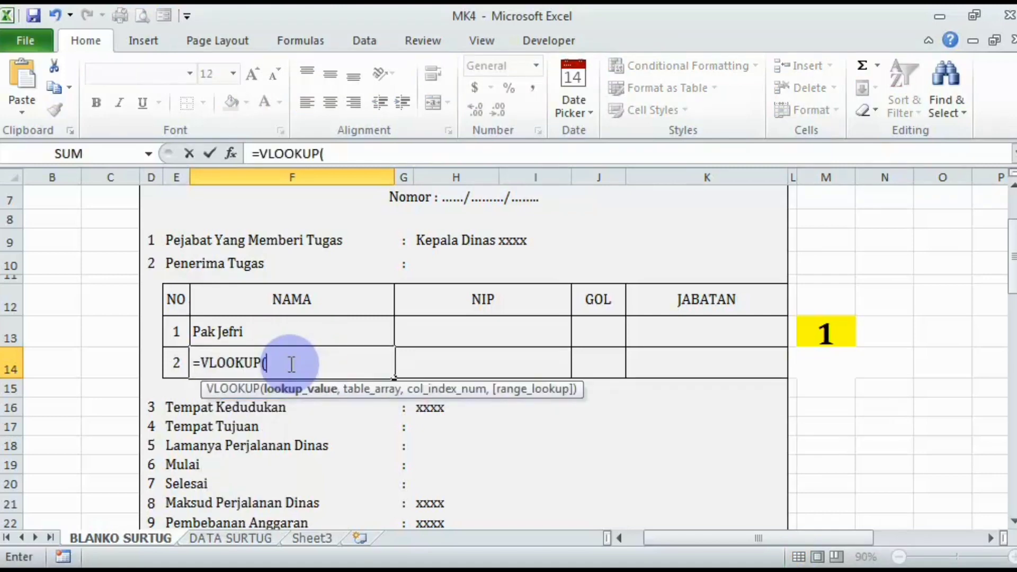
click(829, 337)
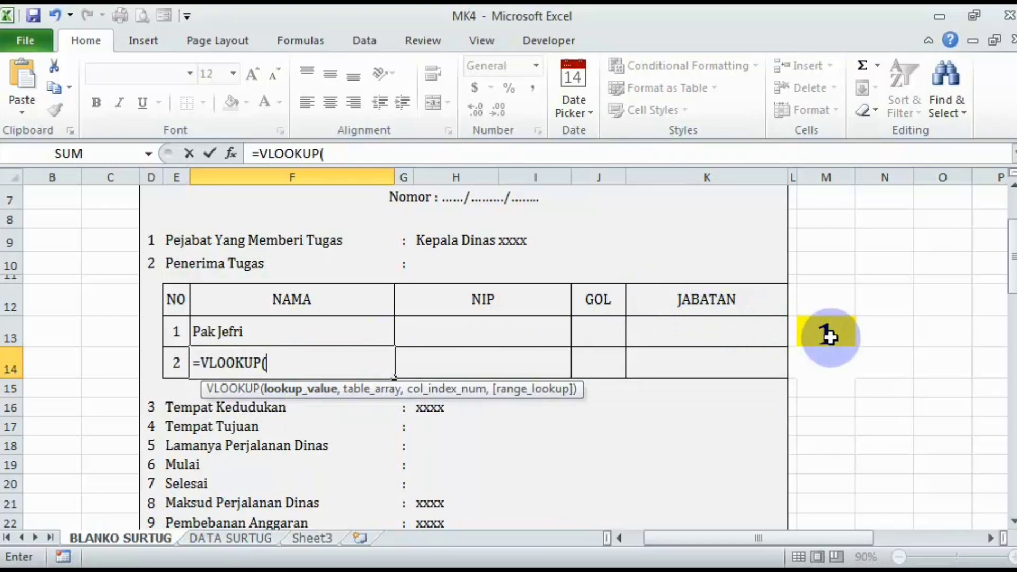
click(832, 338)
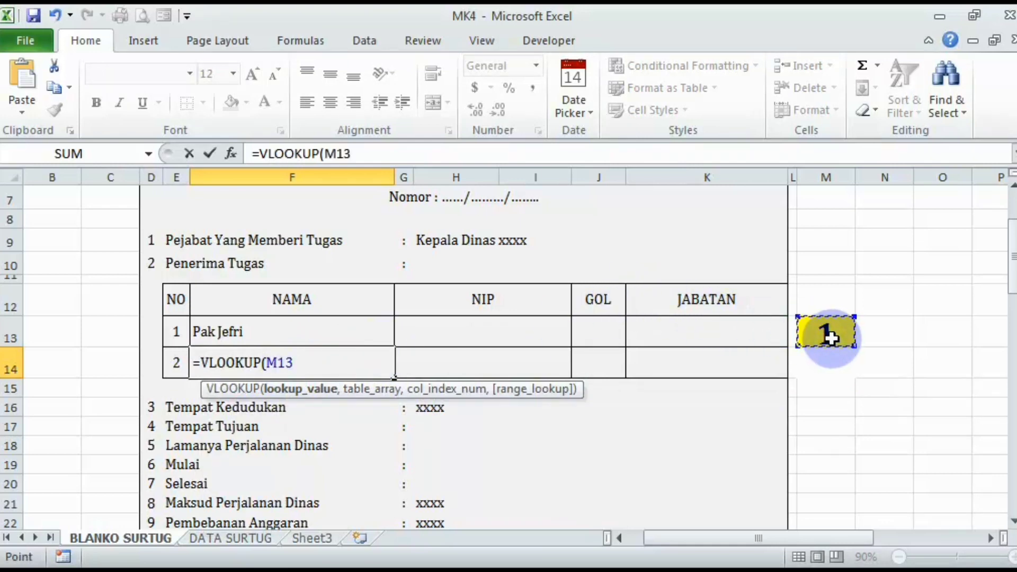
text(,)
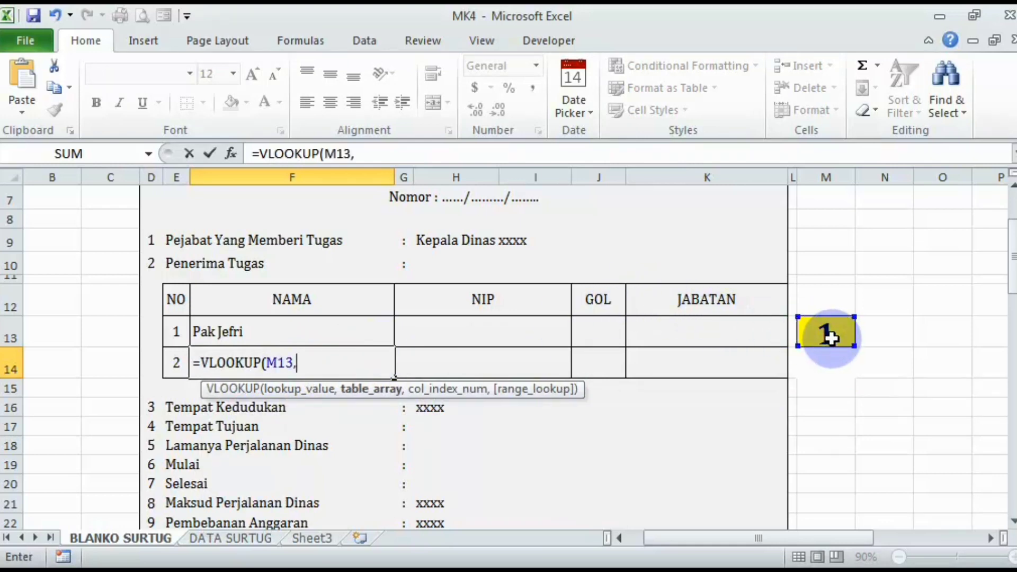
click(237, 538)
drag(37, 238, 865, 357)
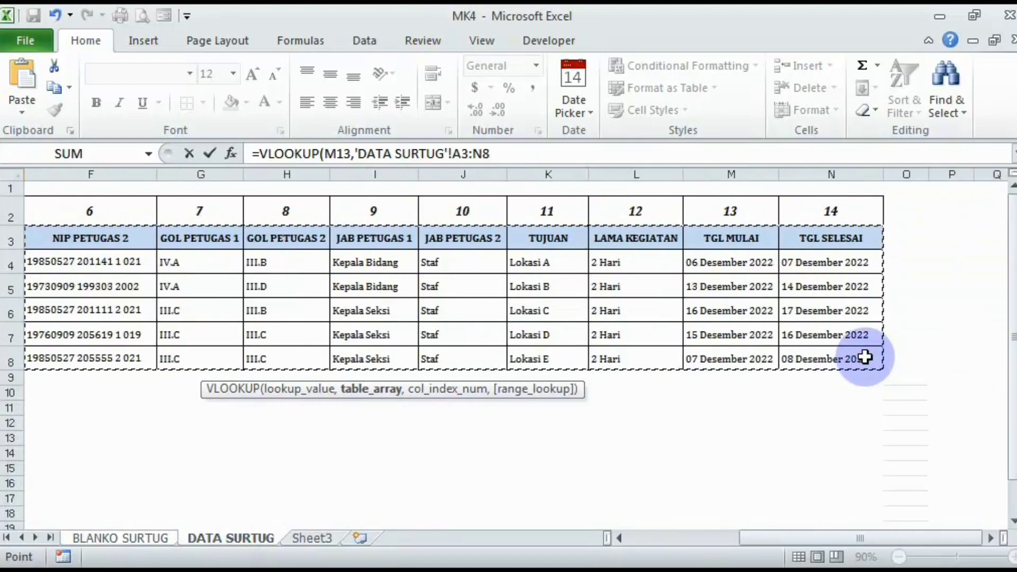
text(,)
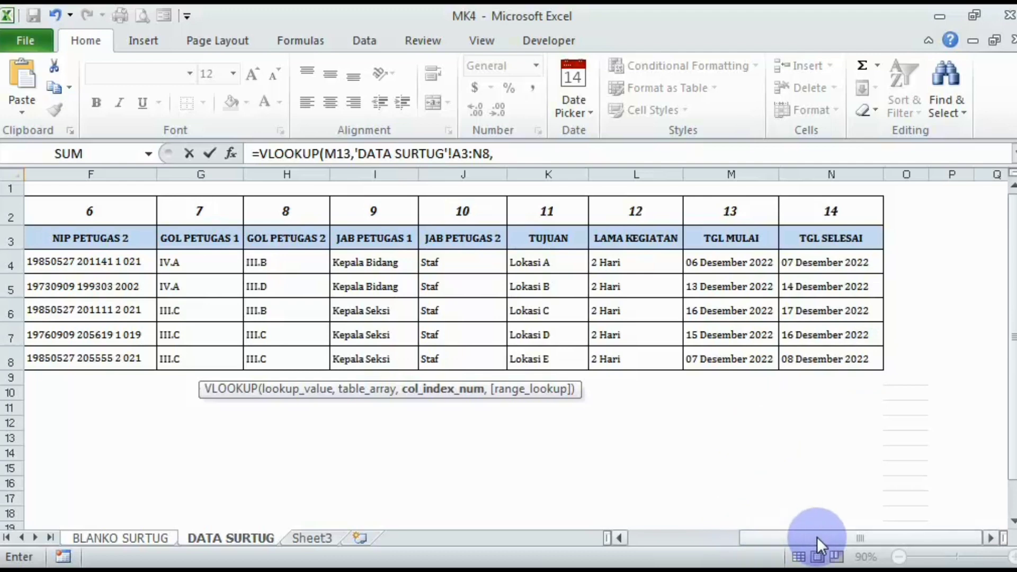
- Complete the F14 lookup with column index 4 (NAMA PETUGAS 2) and FALSE for an exact match
drag(817, 538, 614, 551)
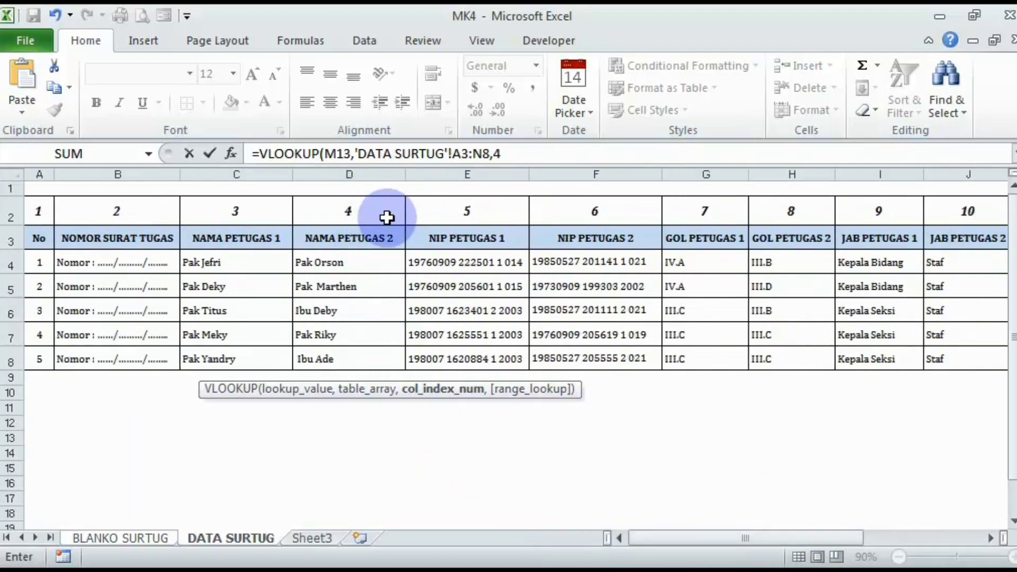
text(,)
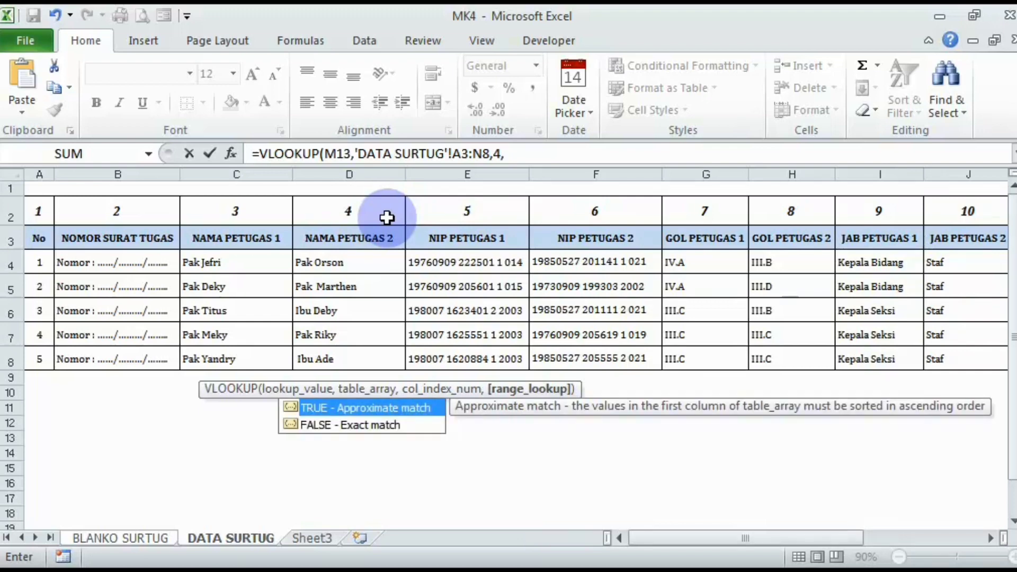
key(Down)
key(Tab)
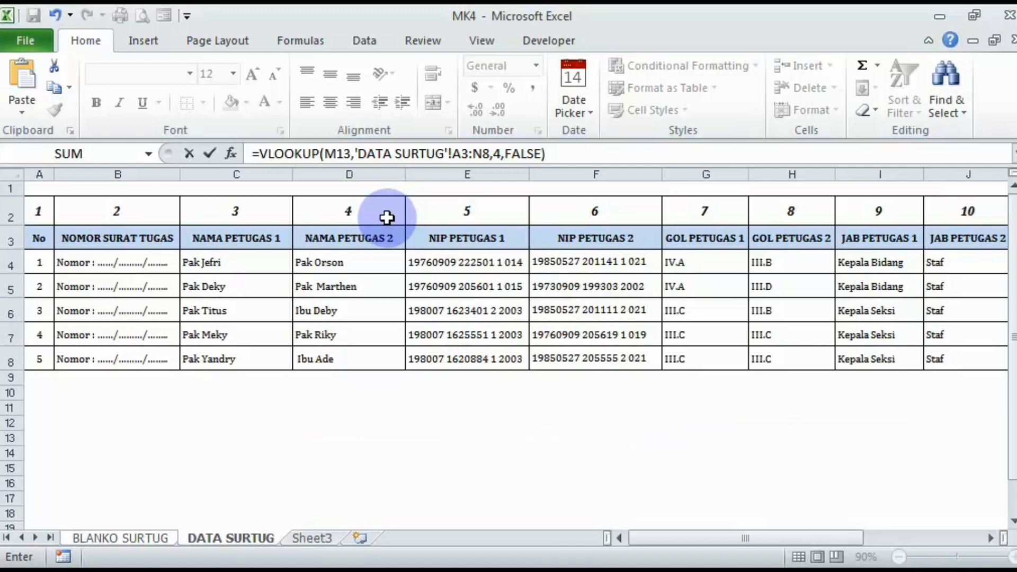
key(Return)
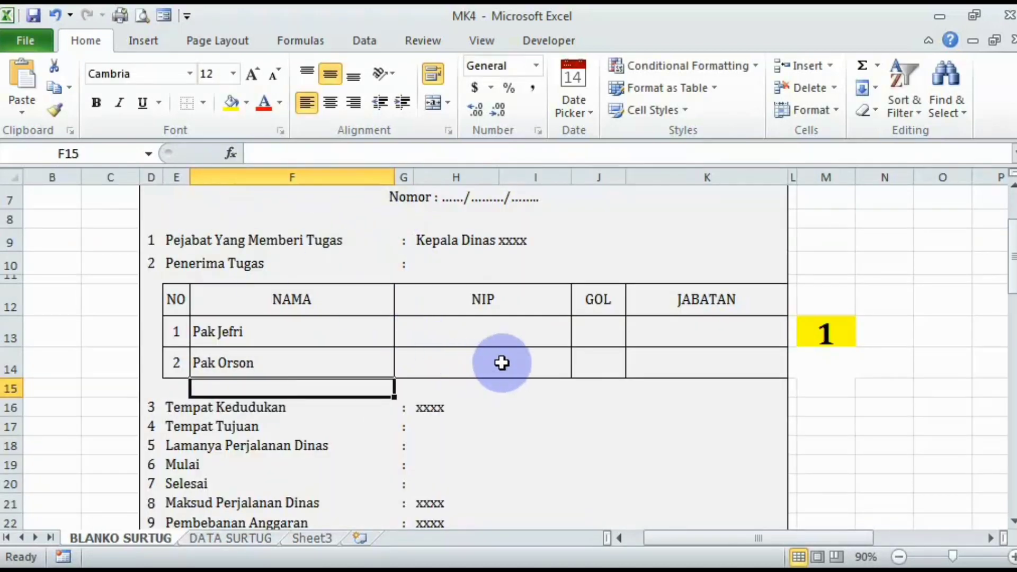
- Start a VLOOKUP in G13, the first NIP cell, with M13 as lookup value and 'DATA SURTUG'!A3:N8 as table array
click(511, 324)
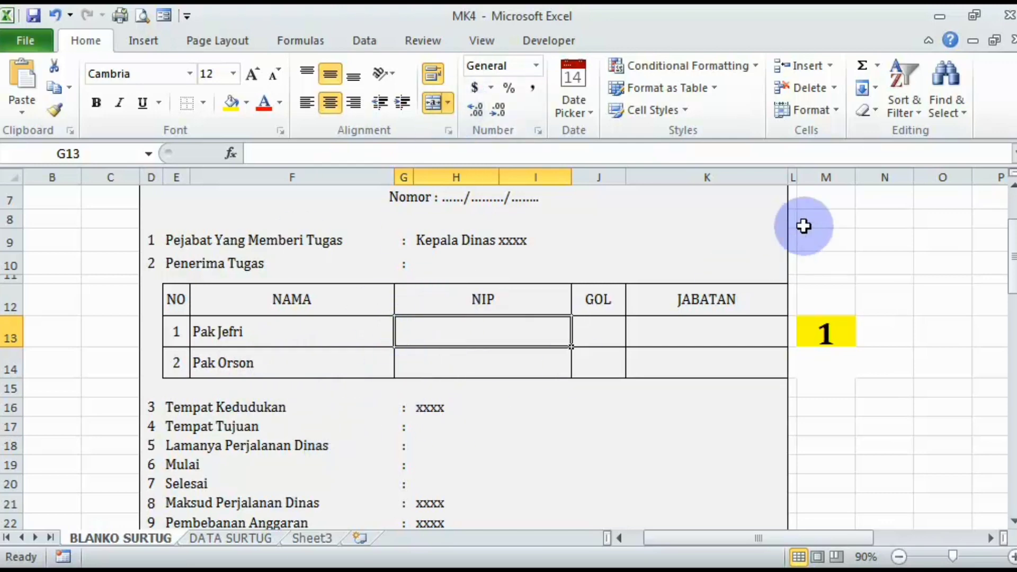
text(=vl)
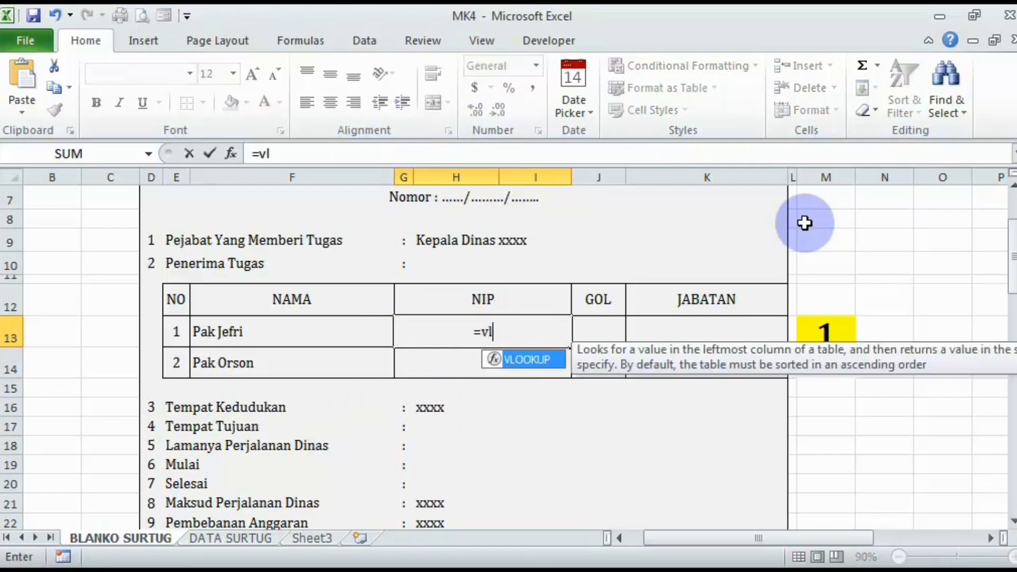
key(Tab)
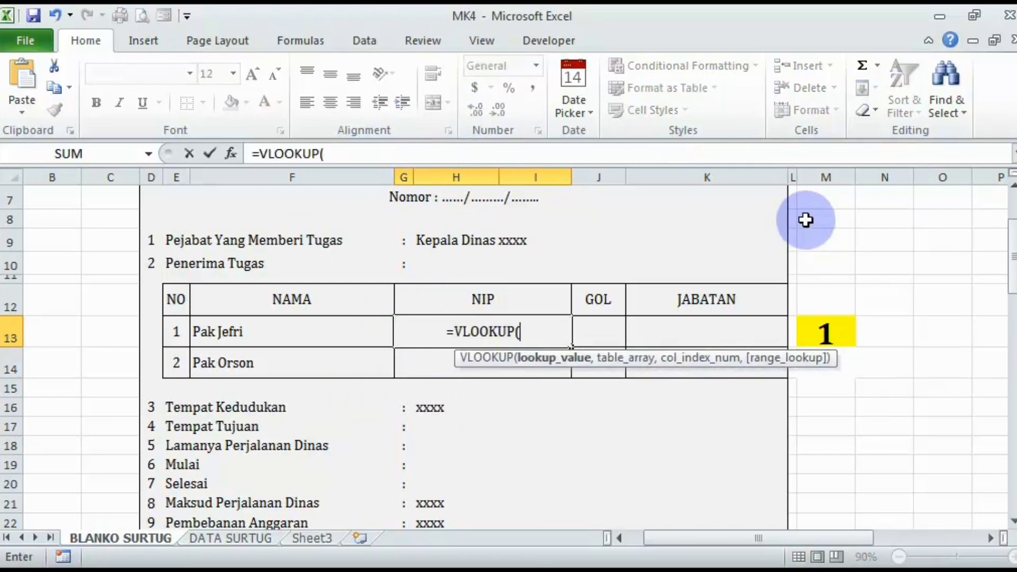
click(822, 330)
text(,)
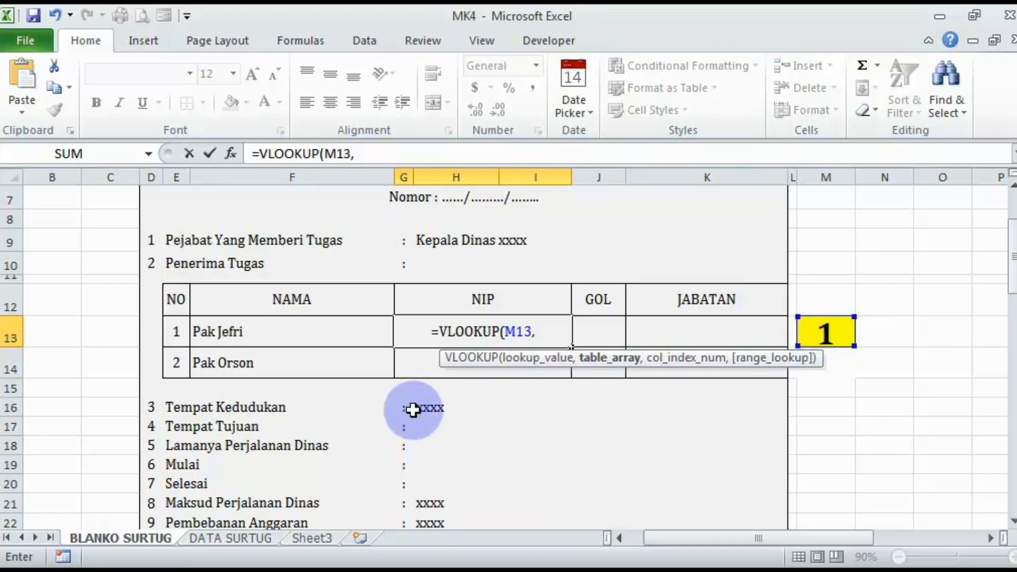
click(233, 536)
drag(39, 238, 858, 355)
text(,)
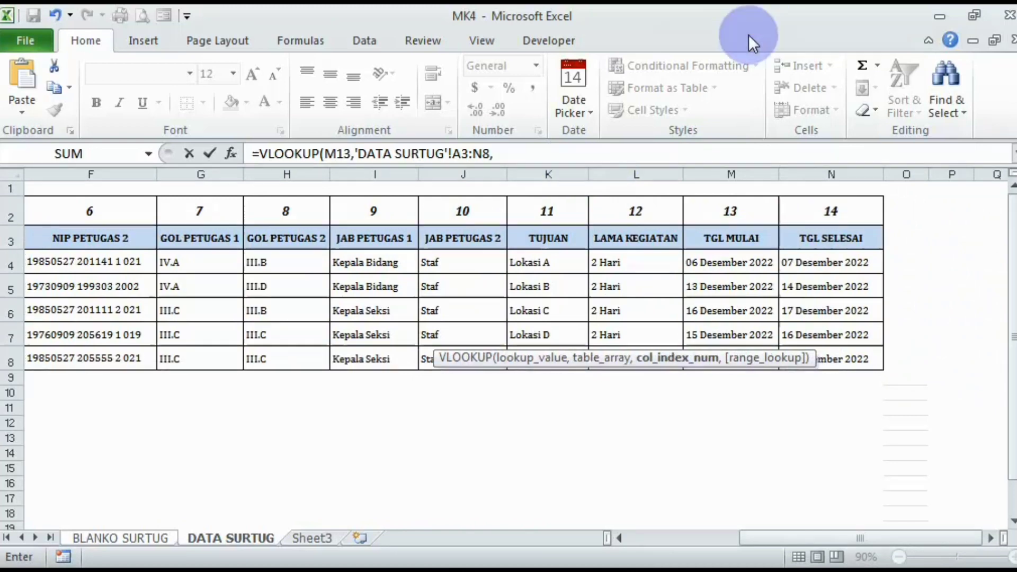
- Complete the G13 lookup with column index 5 (NIP PETUGAS 1) and FALSE for an exact match
drag(831, 536, 712, 532)
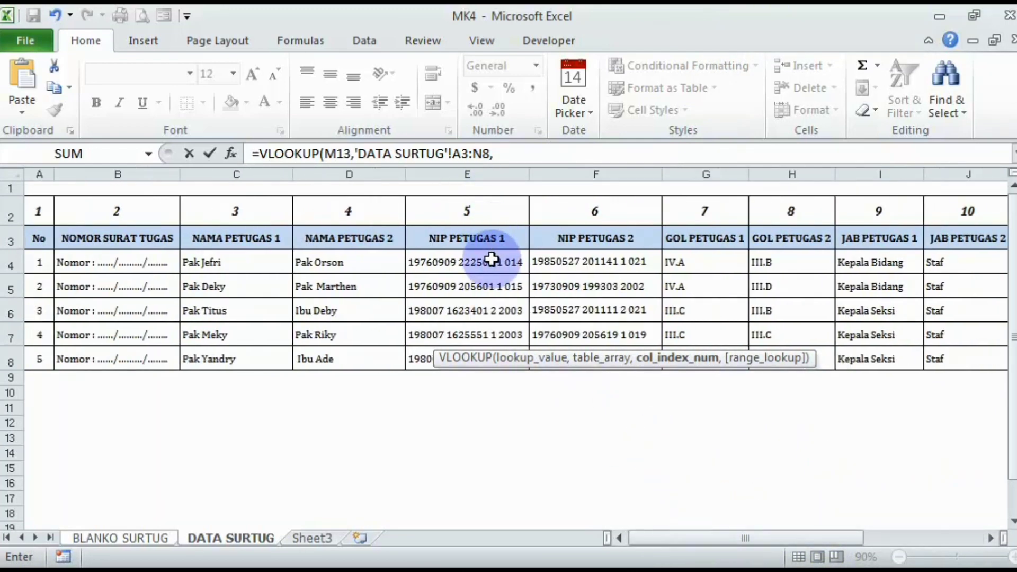
text(5,)
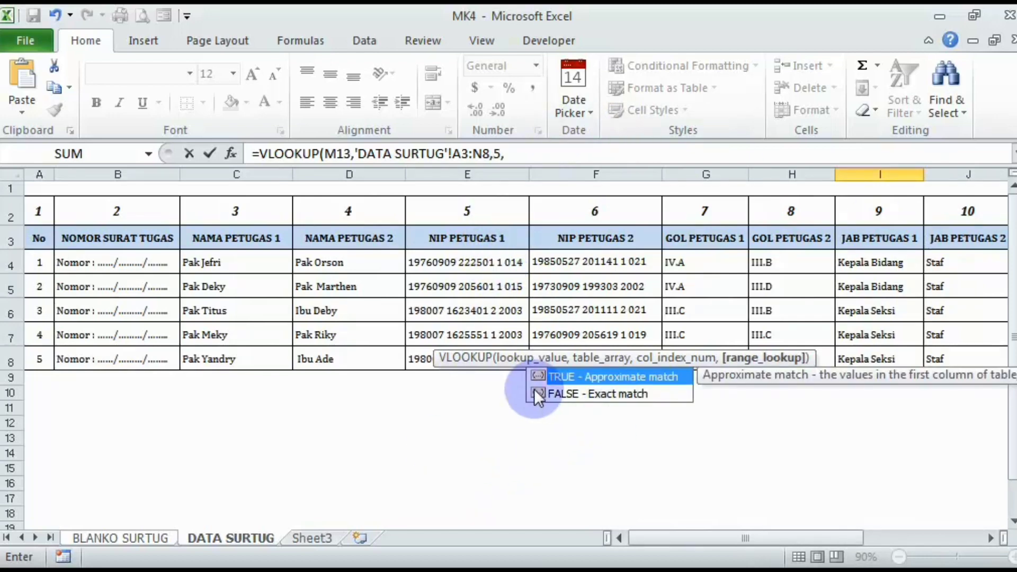
double_click(568, 393)
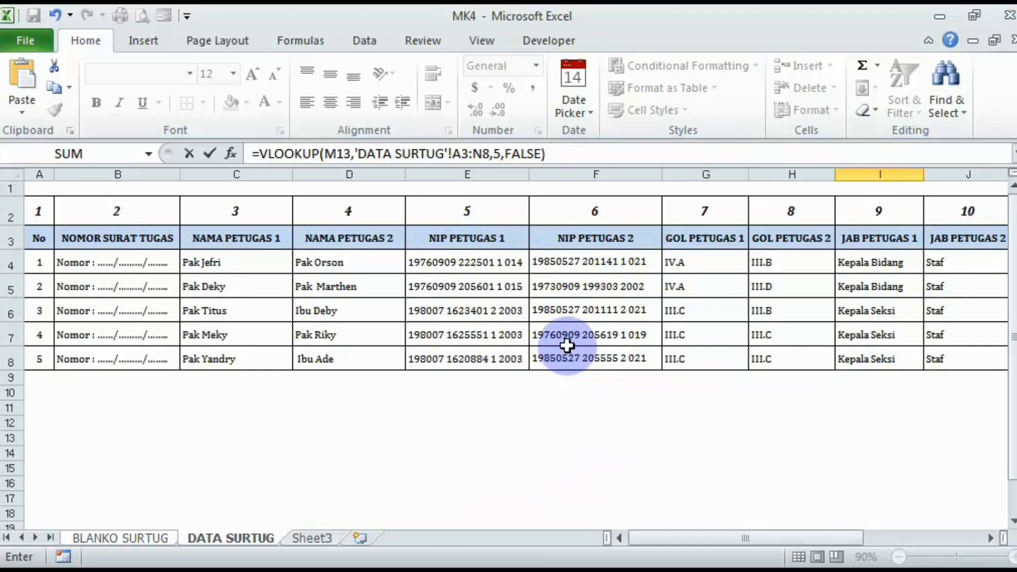
key(Return)
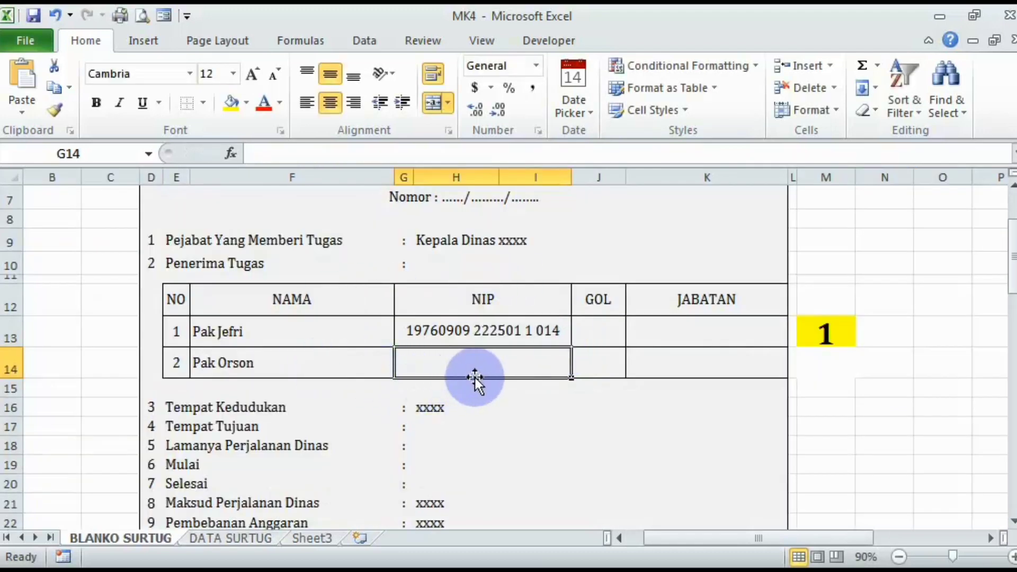
- Start a VLOOKUP in G14, the second NIP cell, with M13 as lookup value and 'DATA SURTUG'!A3:N8 as table array
click(815, 155)
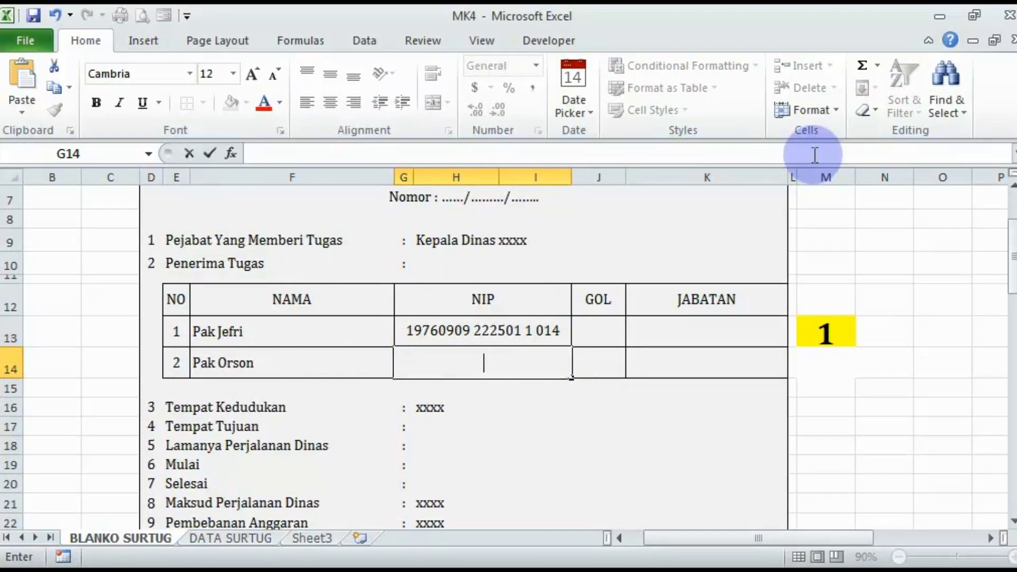
text(=vl)
key(Tab)
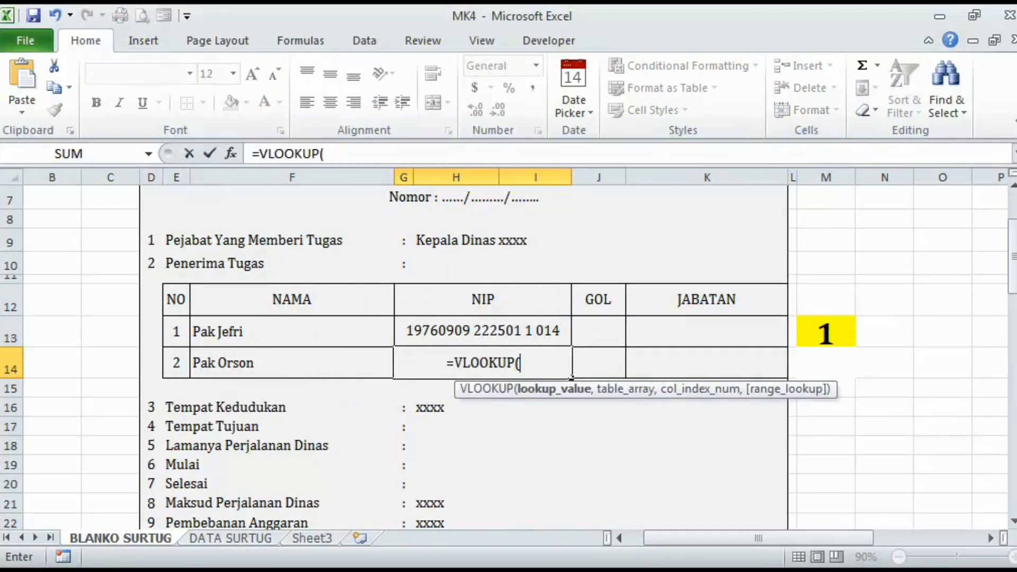
click(826, 331)
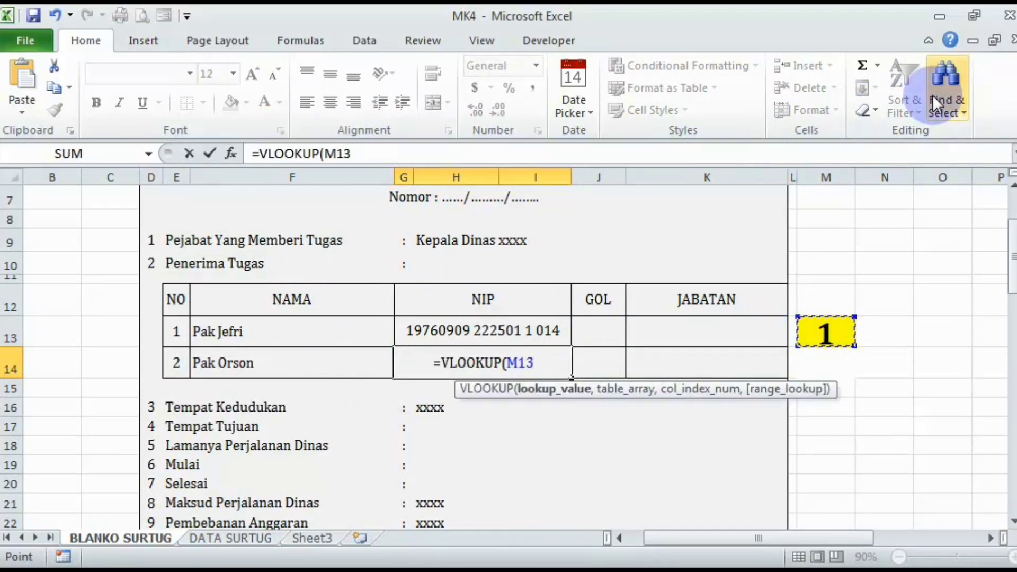
text(,)
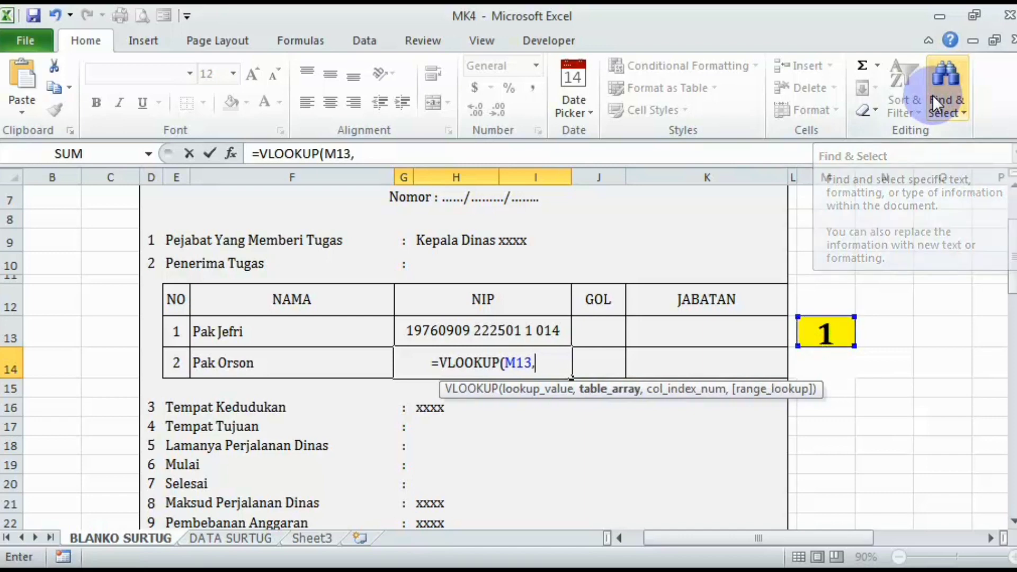
click(255, 535)
drag(39, 236, 862, 342)
text(,)
- Complete the G14 lookup with column index 6 (NIP PETUGAS 2) and FALSE for an exact match
drag(824, 538, 665, 503)
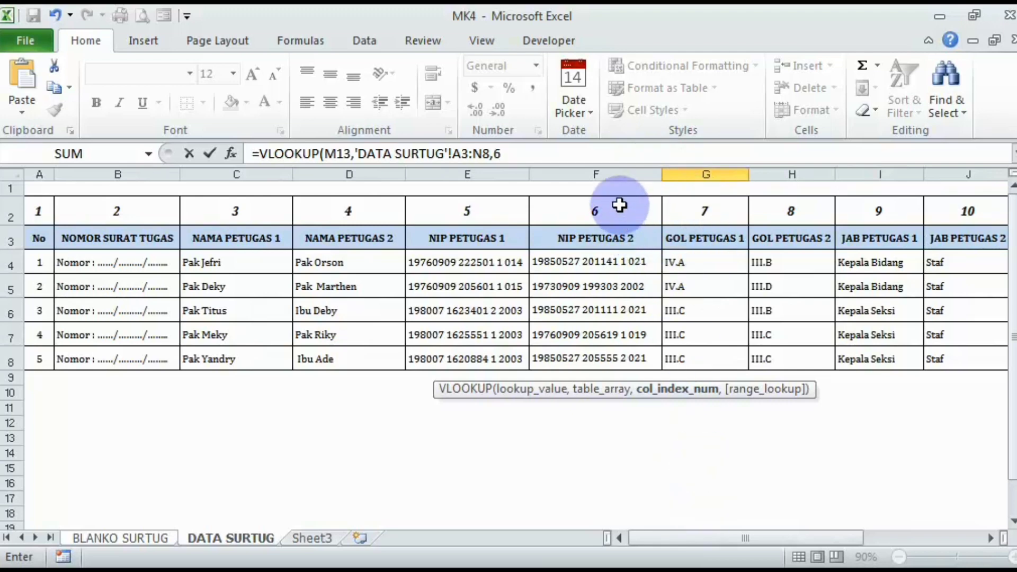
text(6,)
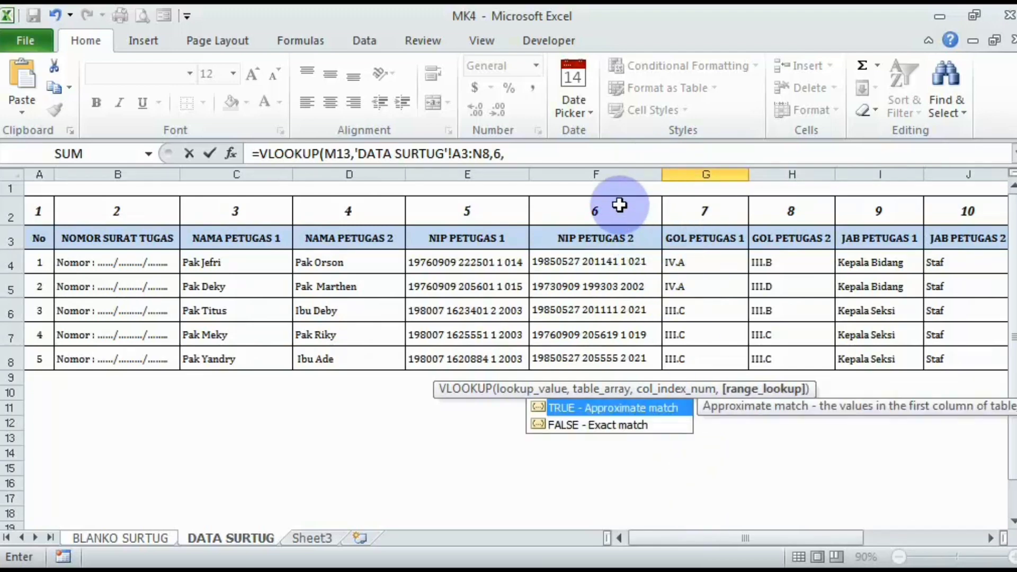
key(Down)
key(Tab)
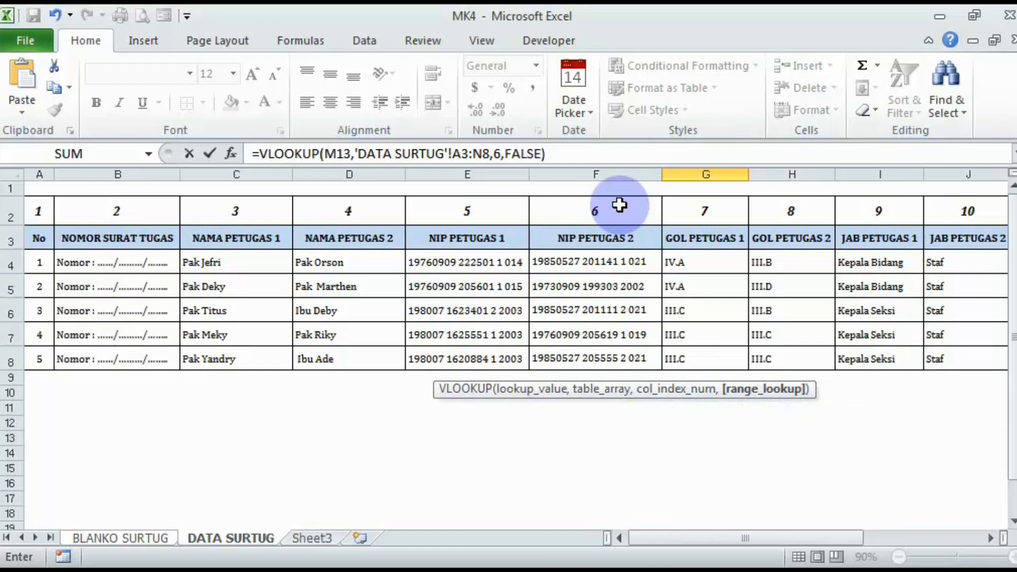
key(Return)
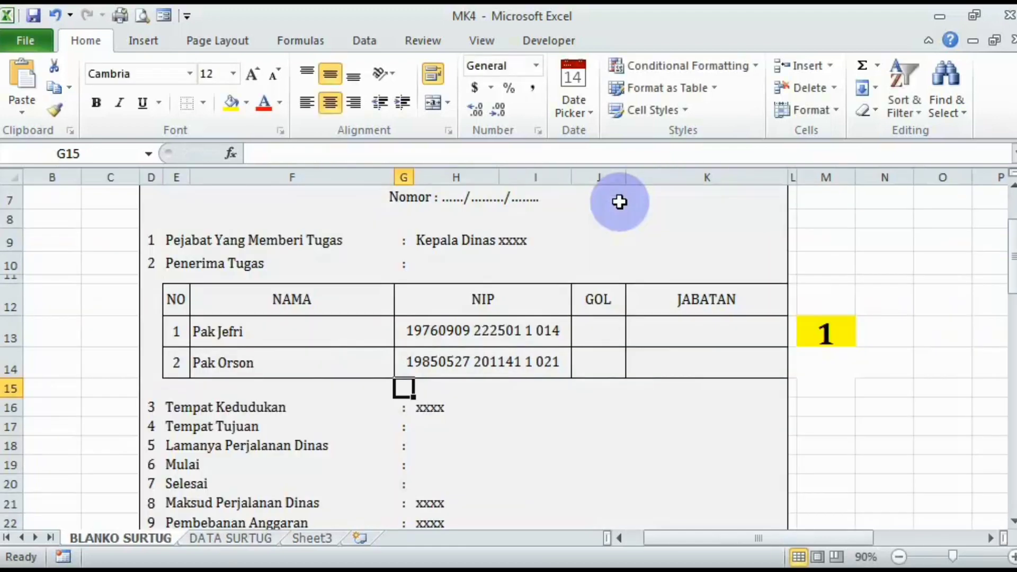
- Start a VLOOKUP in J13, the first GOL cell, with M13 as lookup value and 'DATA SURTUG'!A3:N8 as table array
click(615, 335)
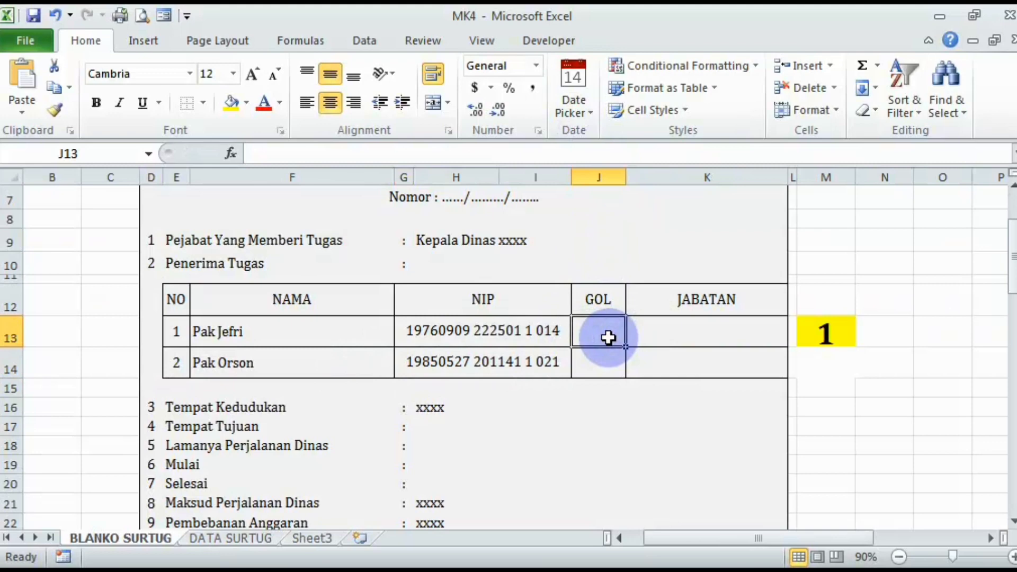
text(=vl)
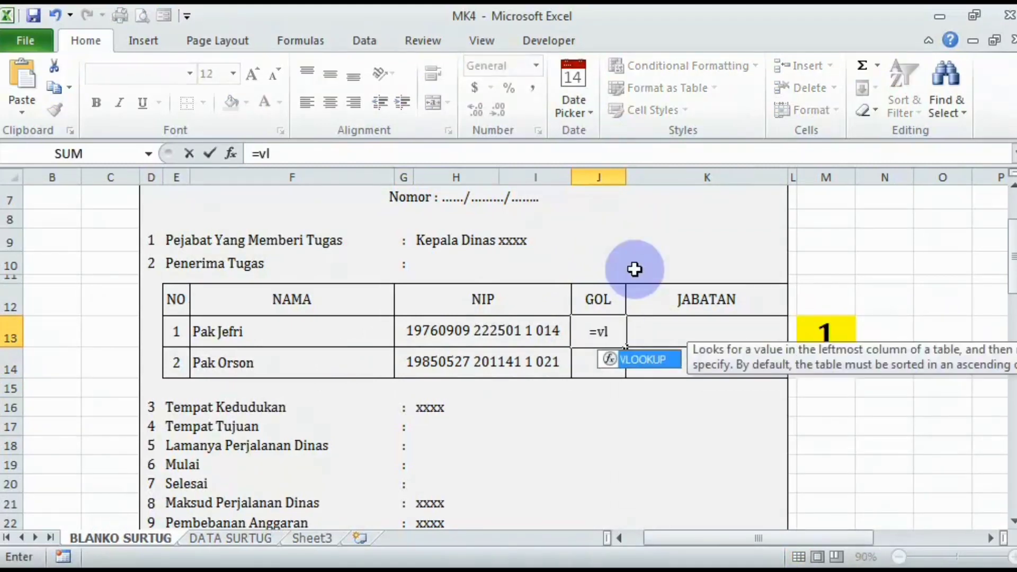
key(Tab)
click(817, 333)
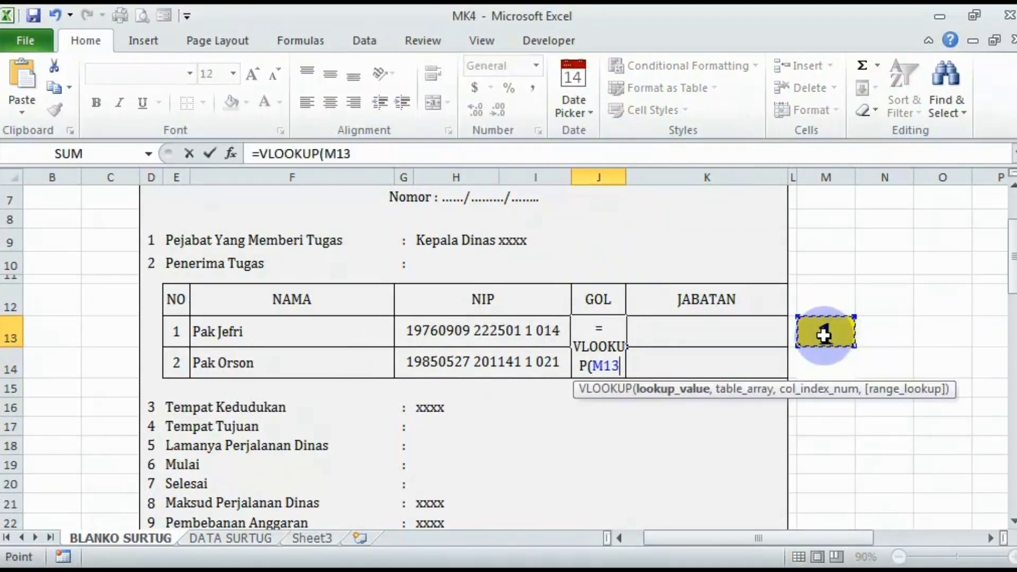
text(,)
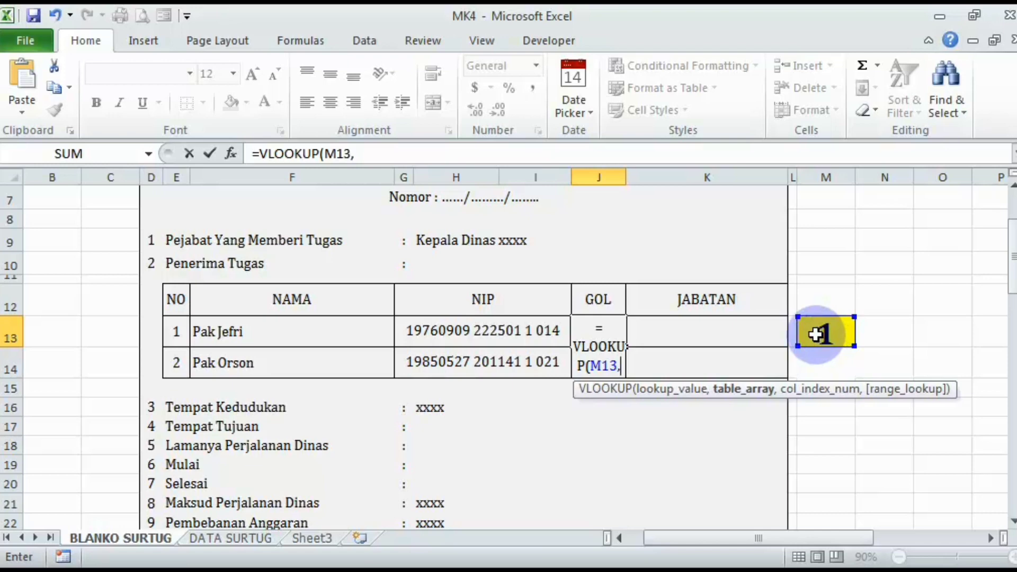
click(246, 540)
drag(38, 241, 948, 361)
text(,)
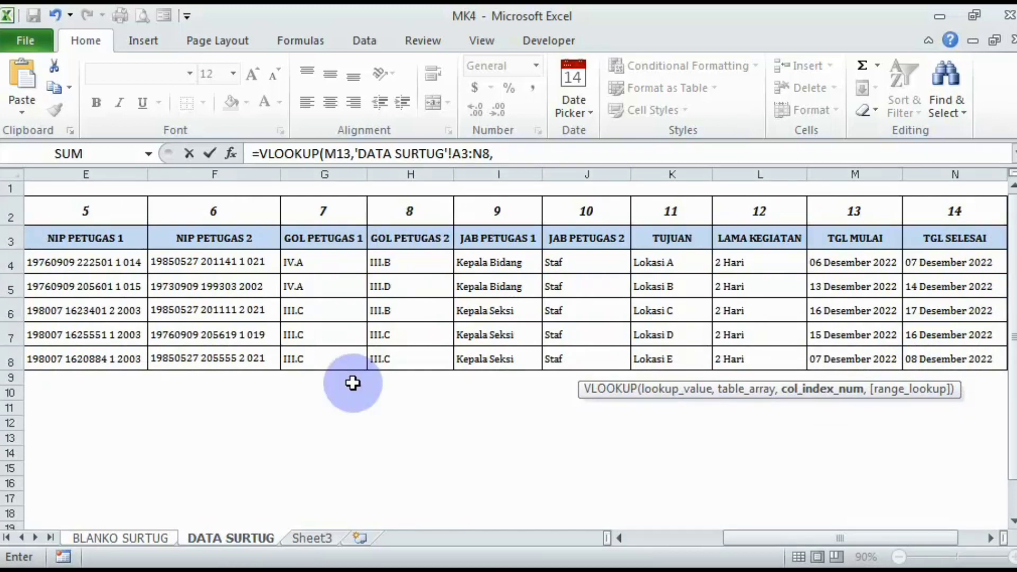
- Complete the J13 lookup with column index 7 (GOL PETUGAS 1) and FALSE for an exact match
text(7,)
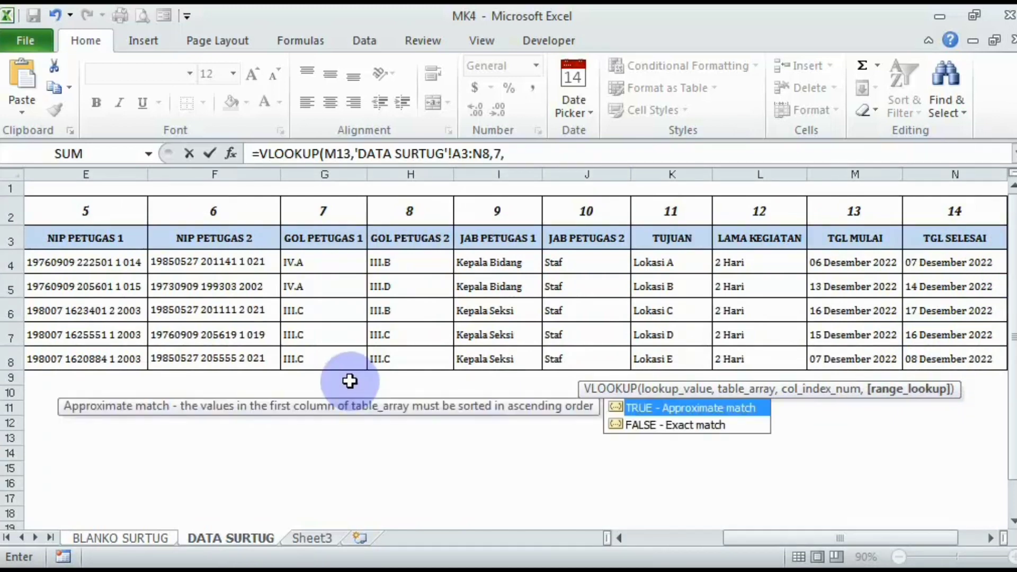
key(Down)
key(Tab)
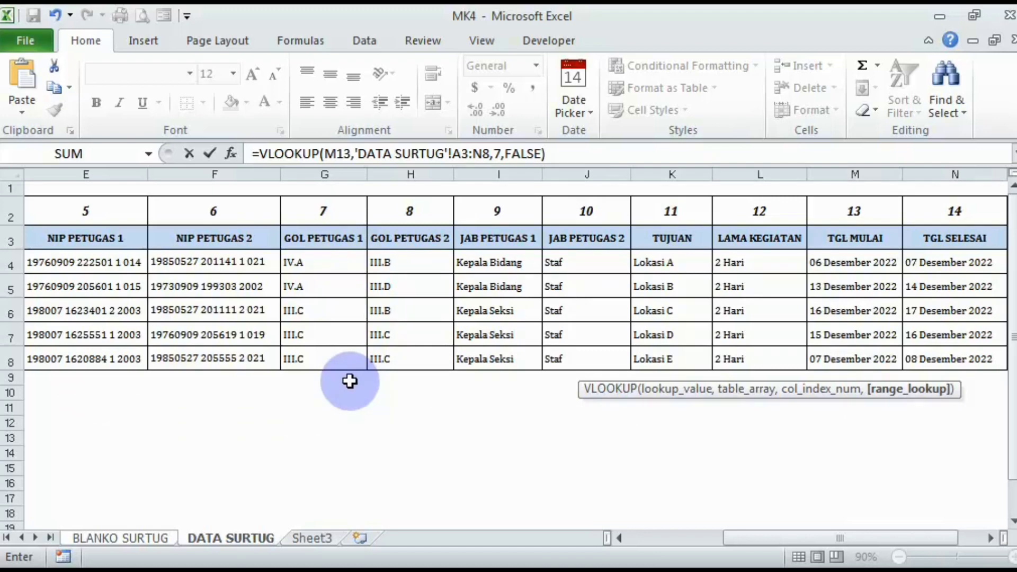
key(Return)
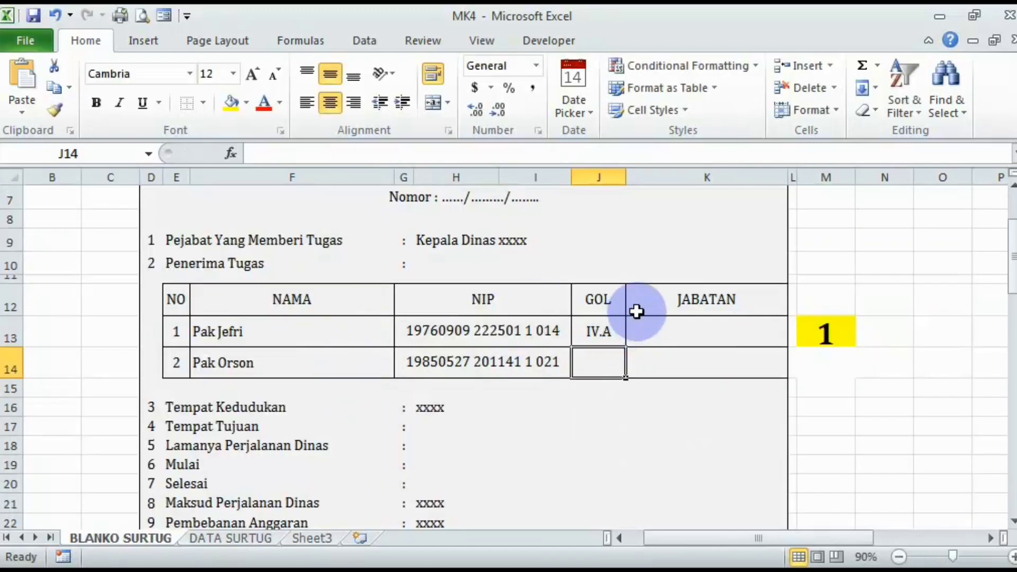
- Start a VLOOKUP in J14, the second GOL cell, with M13 as lookup value and 'DATA SURTUG'!A3:N8 as table array
text(=)
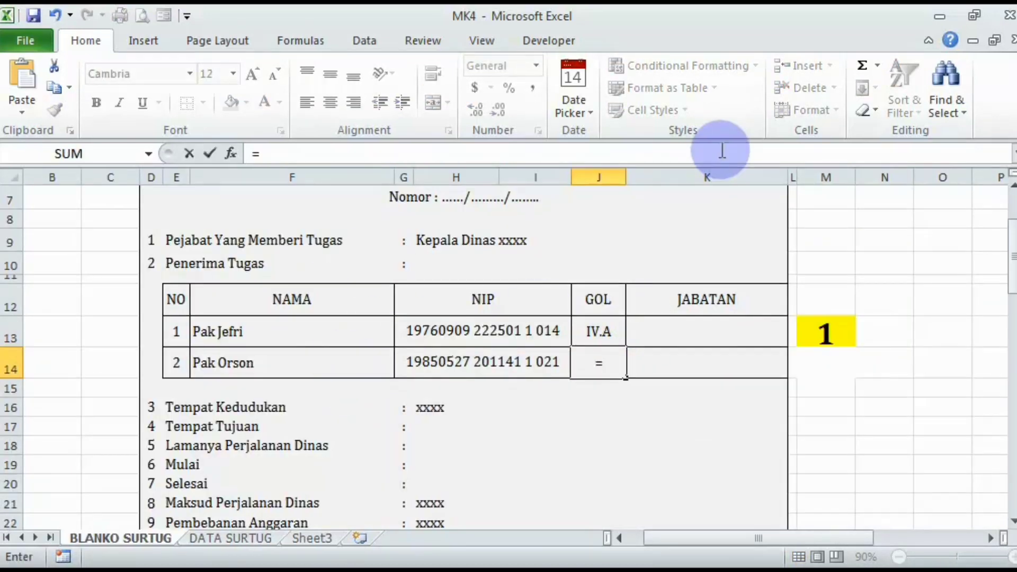
text(vl)
key(Tab)
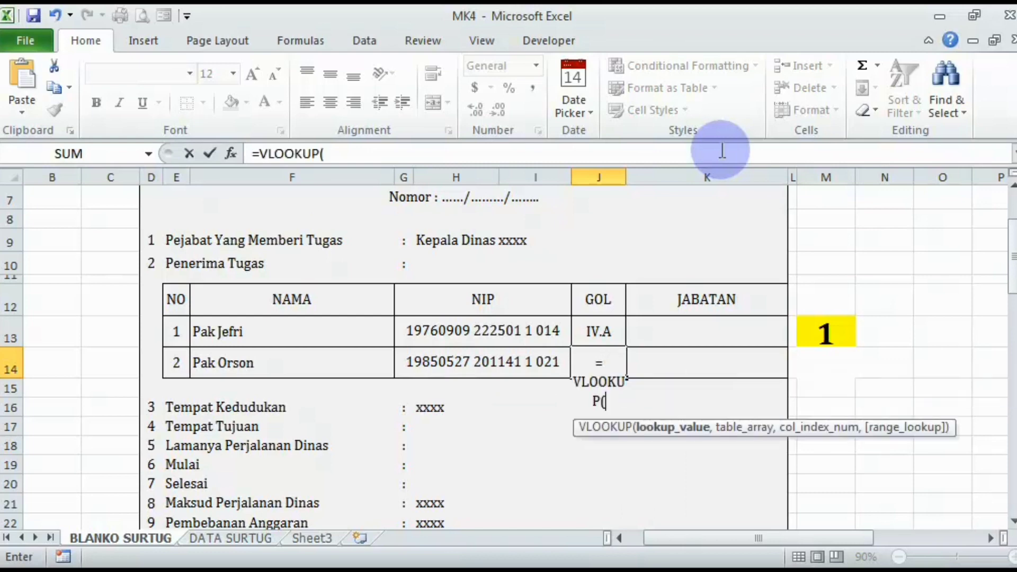
click(822, 331)
text(,)
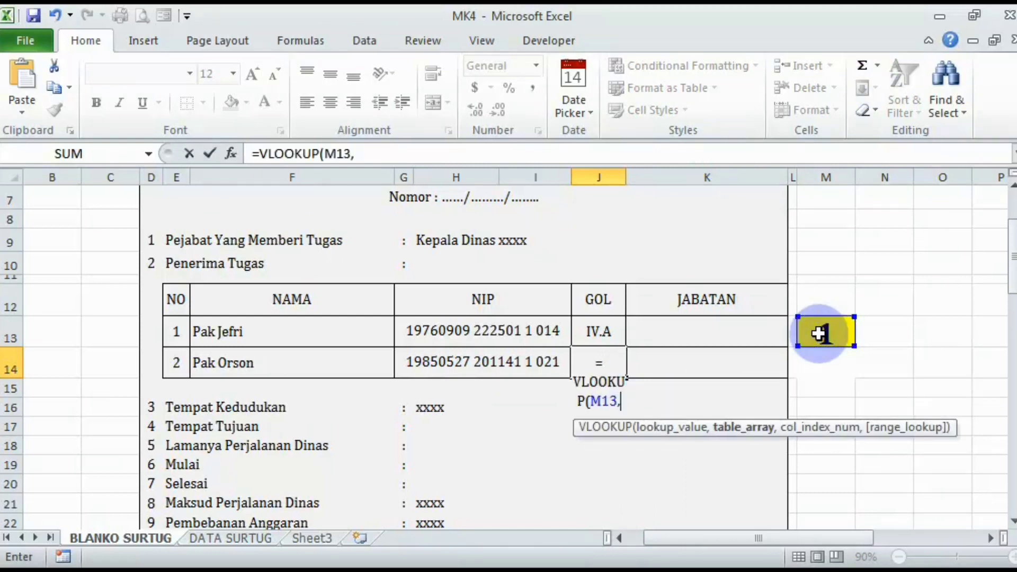
click(229, 537)
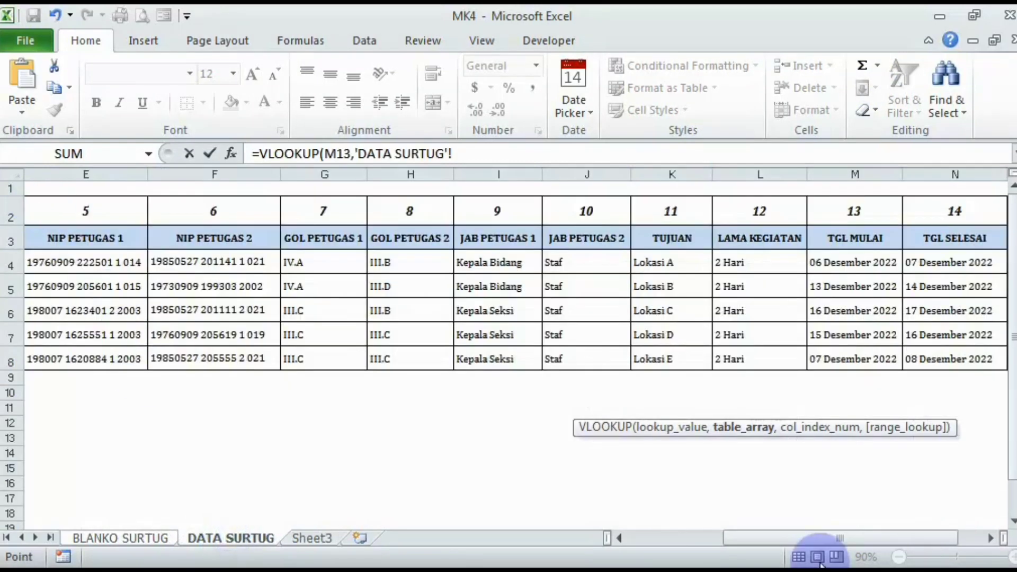
drag(808, 539, 604, 506)
drag(38, 238, 858, 361)
text(,)
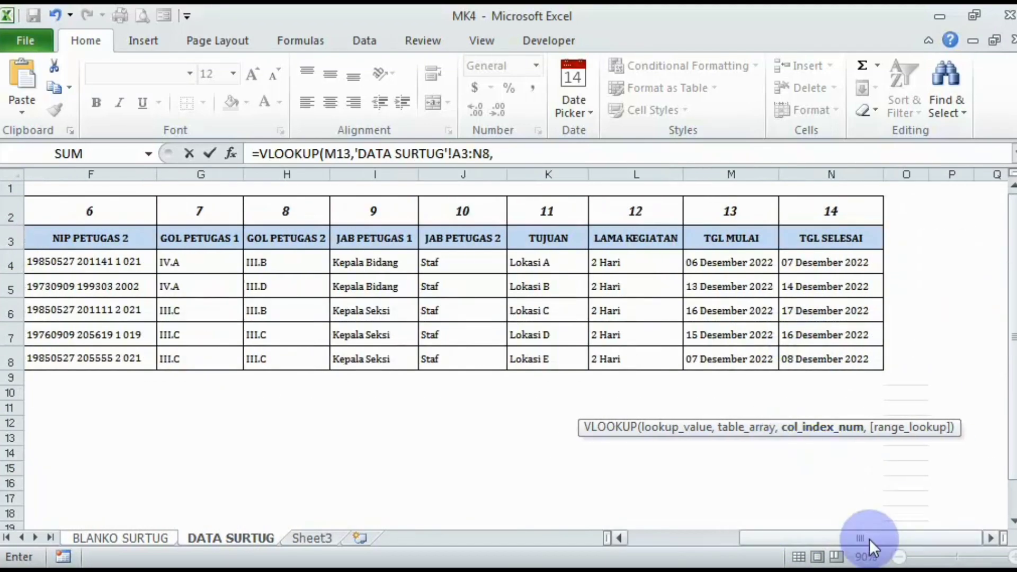
- Complete the J14 lookup with column index 8 (GOL PETUGAS 2) and FALSE for an exact match
drag(870, 539, 790, 539)
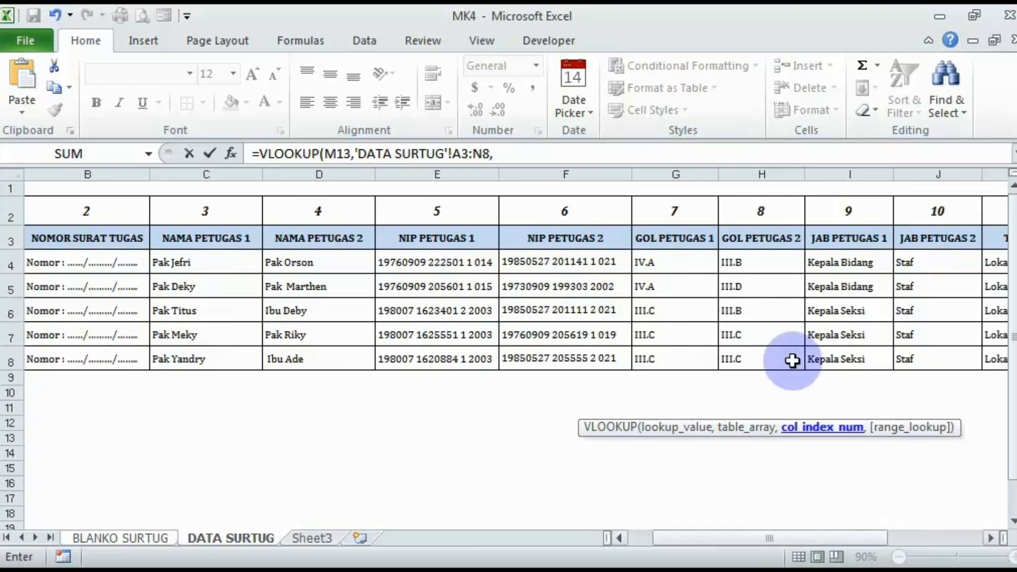
click(534, 151)
text(8)
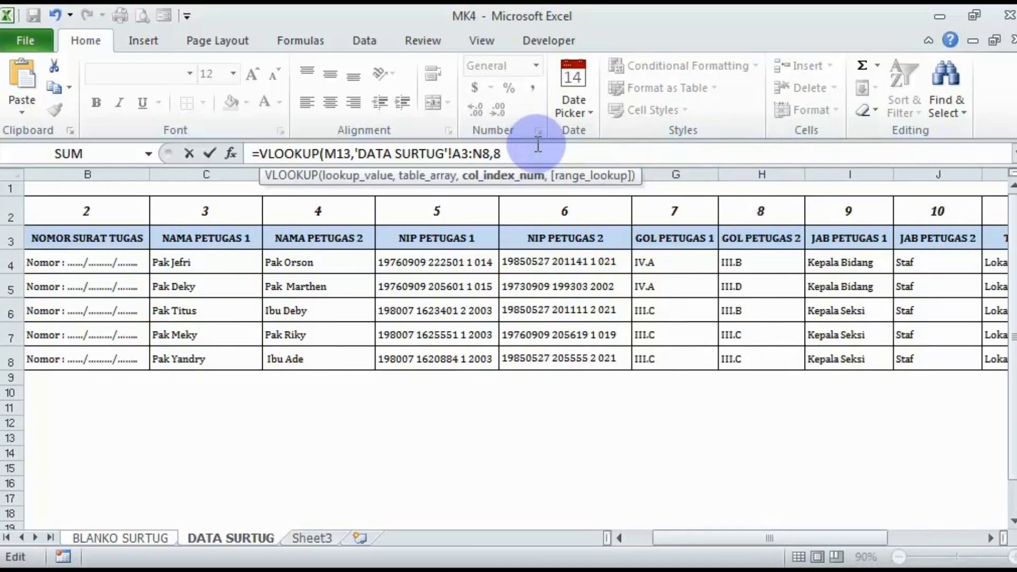
text(,)
key(Down)
key(Tab)
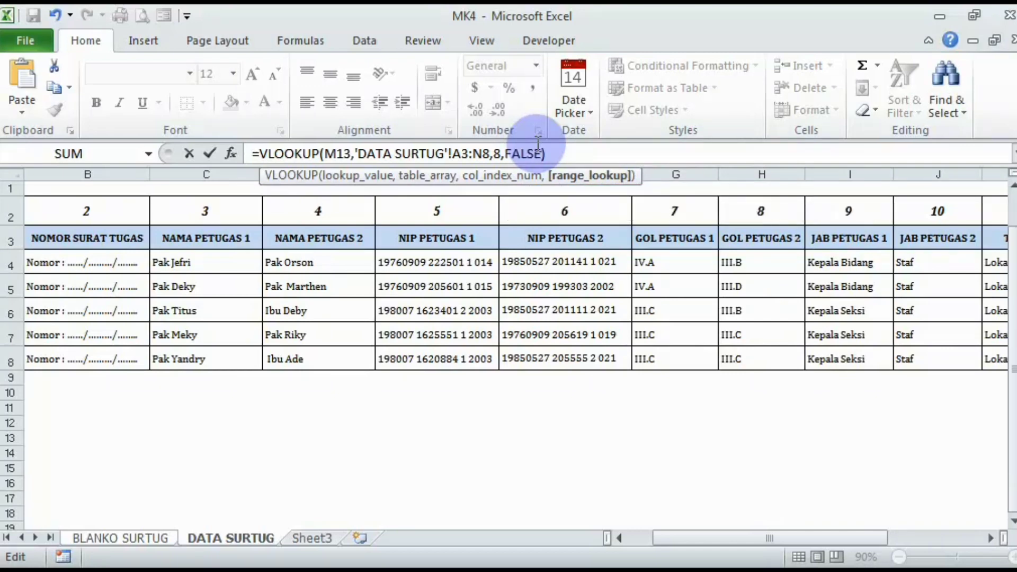
key(Return)
key(Up)
- Start a VLOOKUP in K13, the first JABATAN cell, with M13 as lookup value and 'DATA SURTUG'!A3:N8 as table array
click(702, 336)
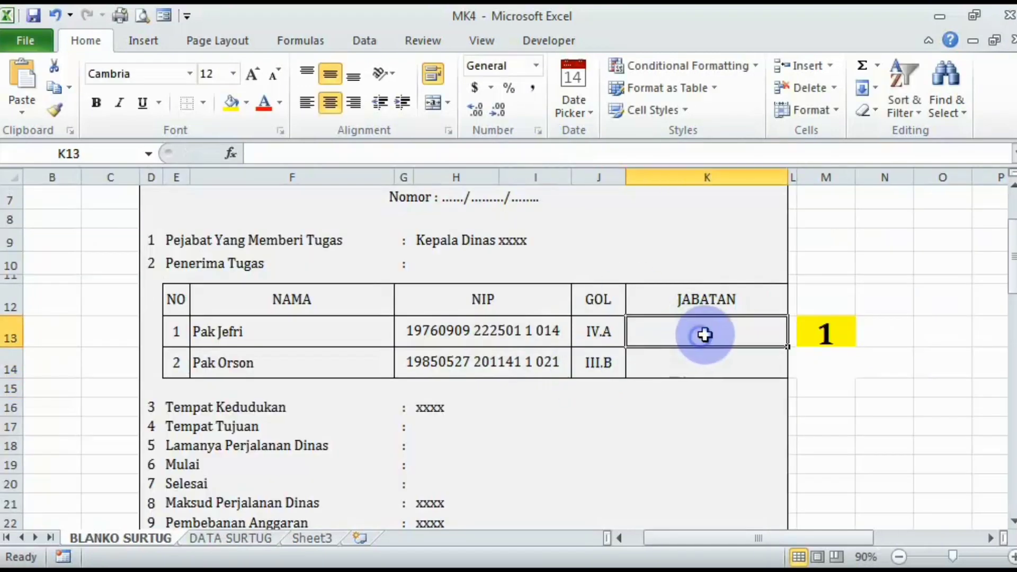
text(=)
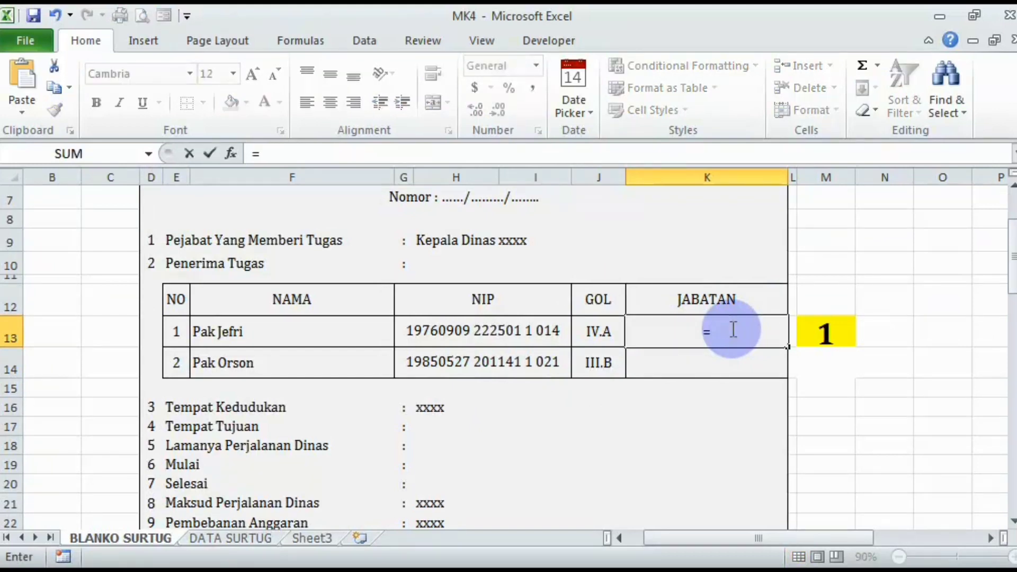
text(vl)
key(Tab)
click(808, 326)
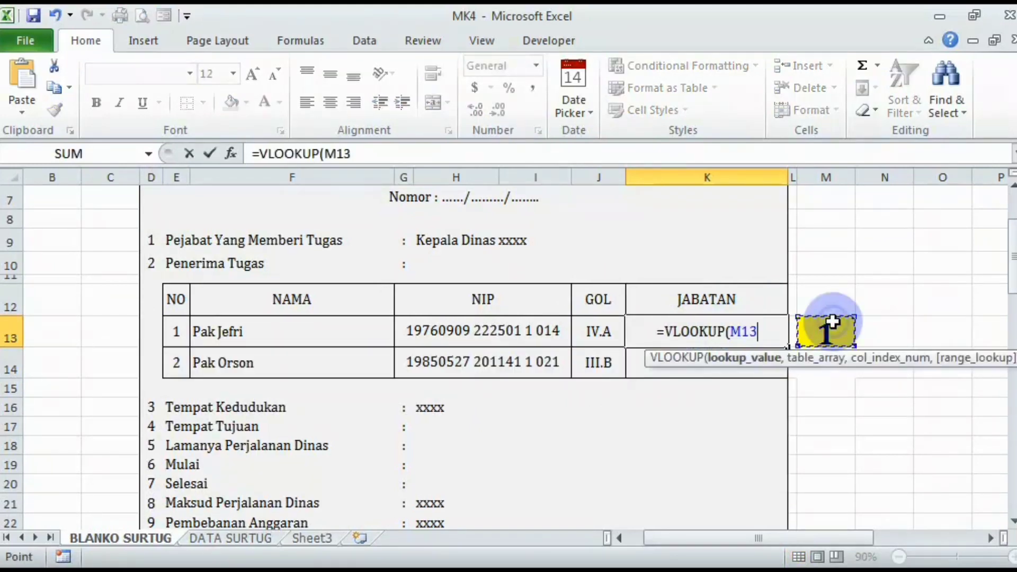
text(,)
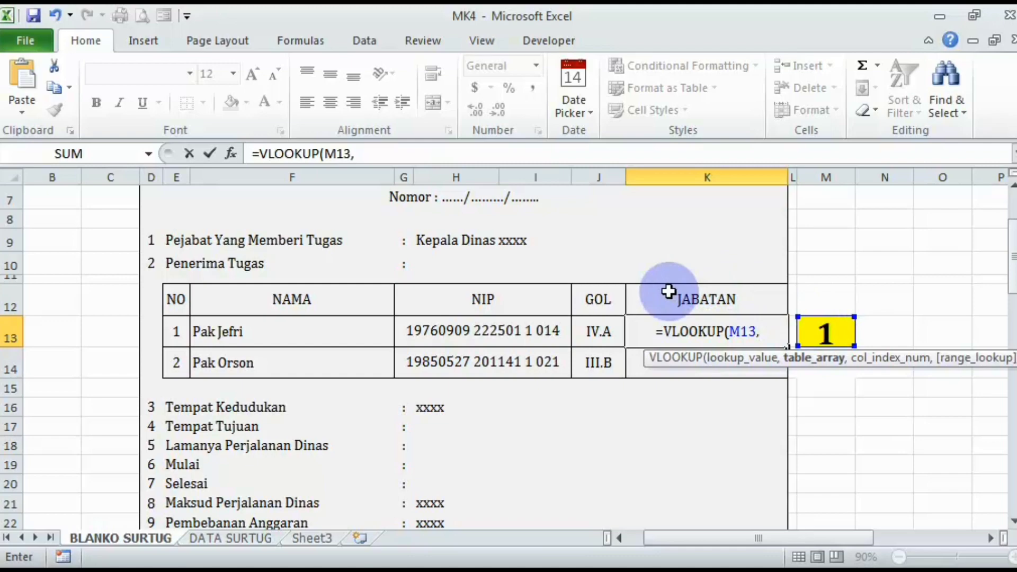
click(223, 539)
drag(833, 538, 583, 525)
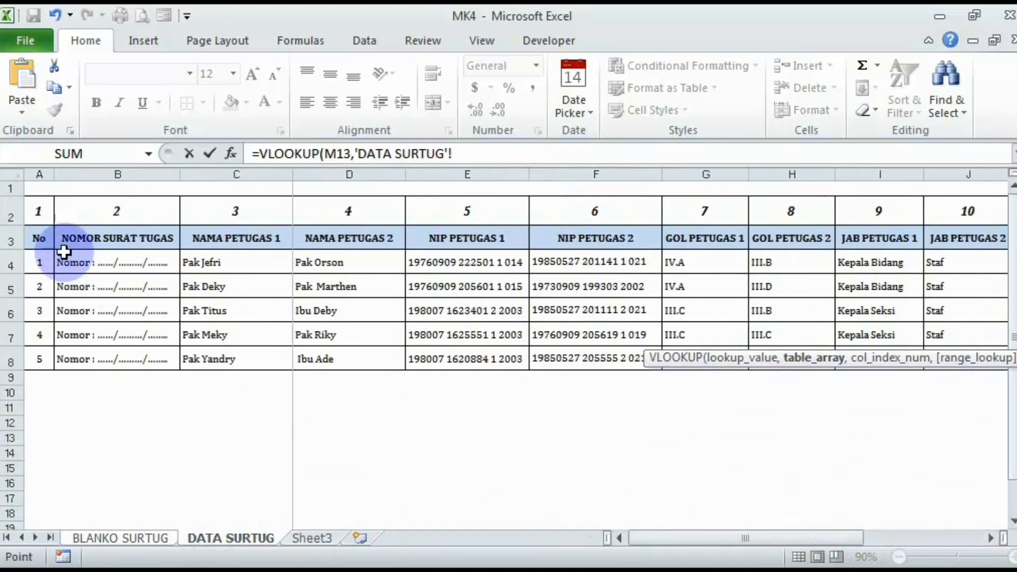
drag(45, 241, 842, 373)
text(,)
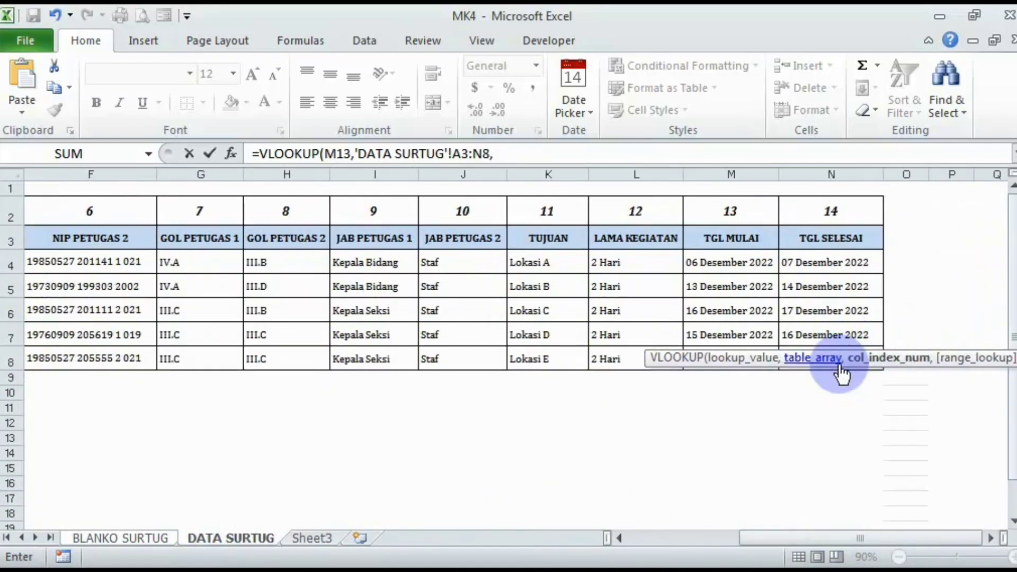
click(801, 526)
key(BackSpace)
key(BackSpace)
key(BackSpace)
key(BackSpace)
key(BackSpace)
key(BackSpace)
key(BackSpace)
key(BackSpace)
key(BackSpace)
key(BackSpace)
key(BackSpace)
key(BackSpace)
key(BackSpace)
key(BackSpace)
key(BackSpace)
key(BackSpace)
key(BackSpace)
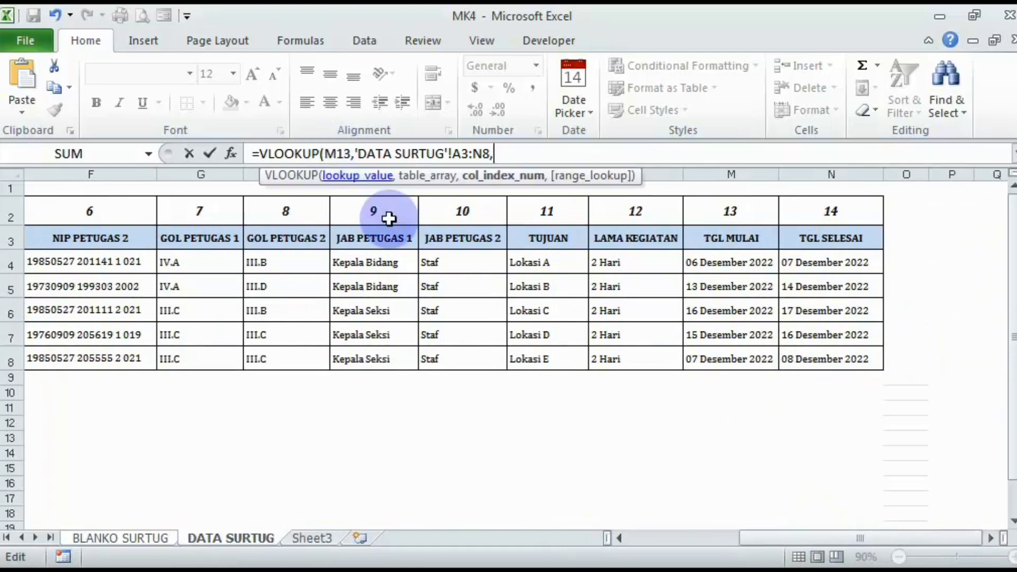
- Complete the K13 lookup with column index 9 (JAB PETUGAS 1) and FALSE for an exact match
text(9,)
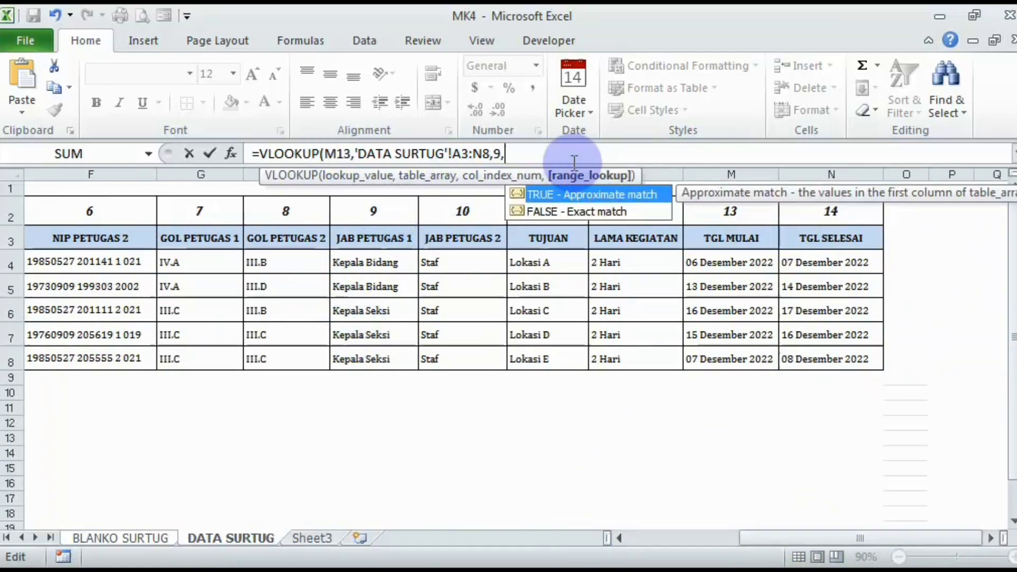
key(Down)
key(Tab)
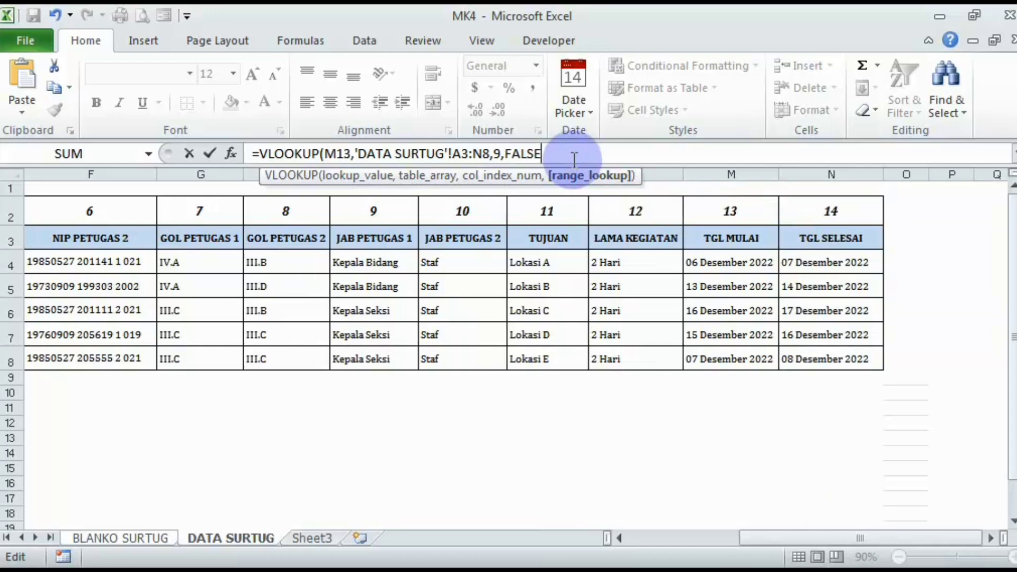
text())
key(Return)
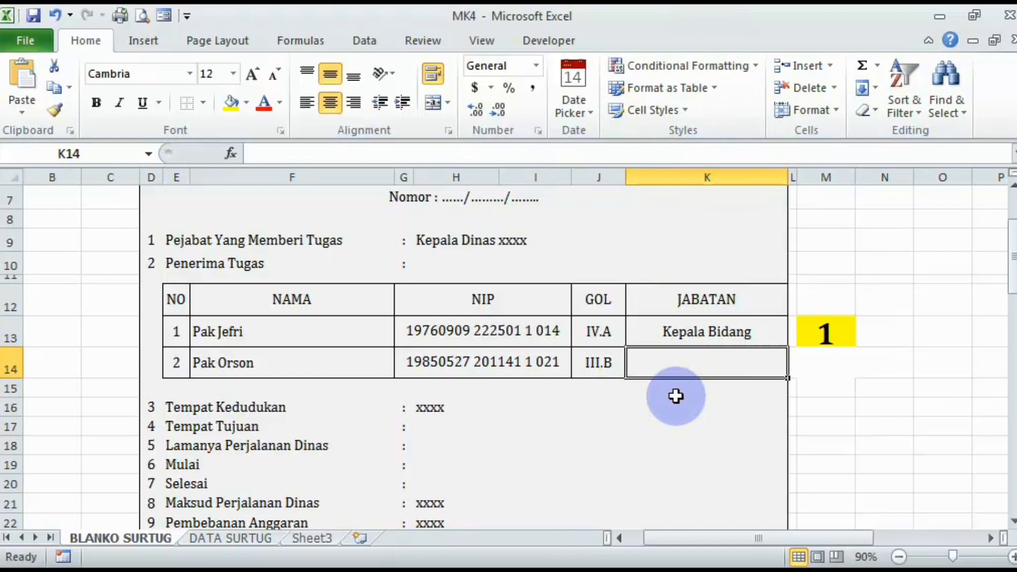
- Start a VLOOKUP in K14, the second JABATAN cell, with M13 as lookup value and 'DATA SURTUG'!A3:N8 as table array
text(=vl)
key(Tab)
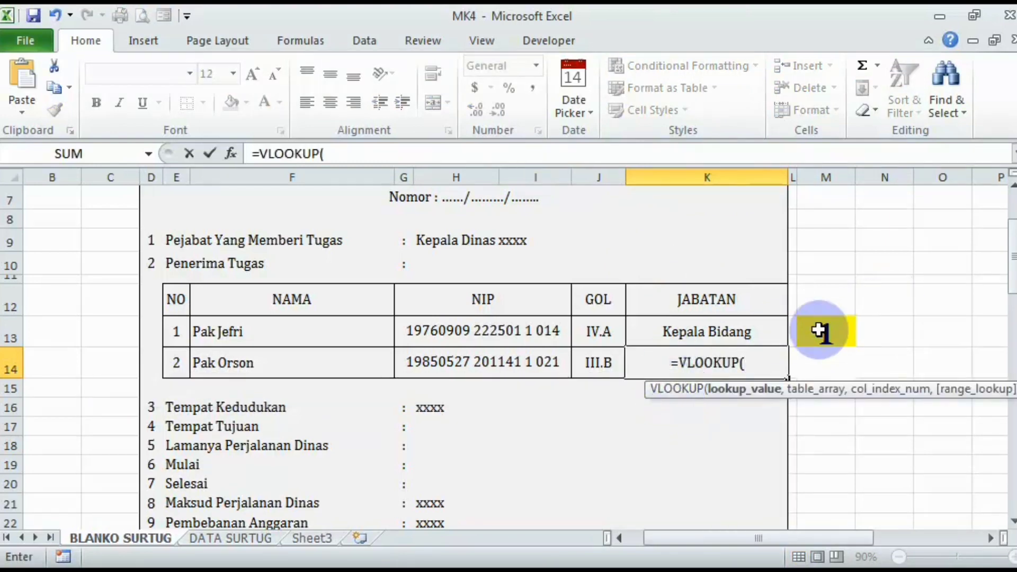
click(818, 331)
text(,)
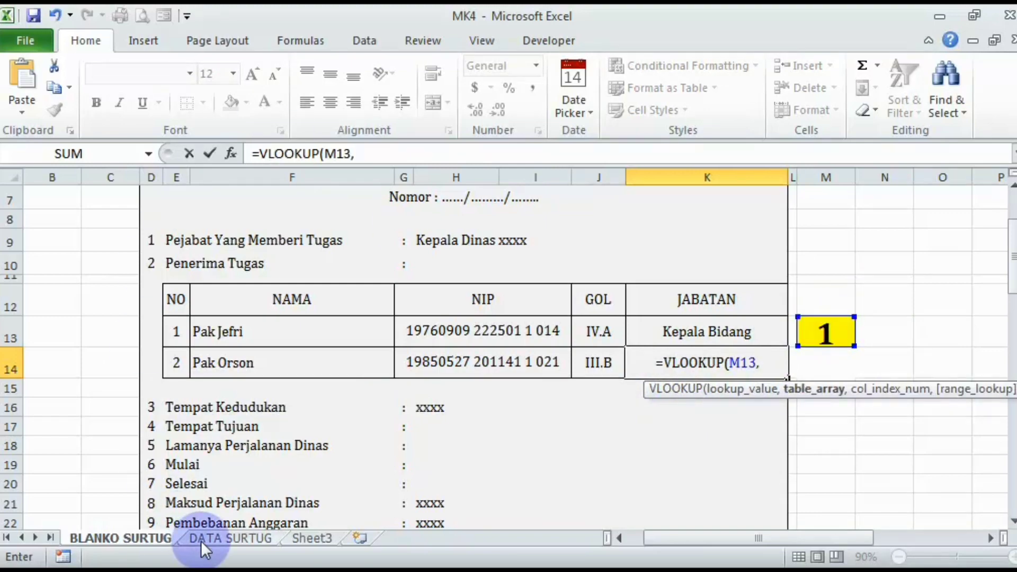
click(228, 539)
drag(863, 538, 582, 493)
drag(41, 238, 844, 364)
- Complete the K14 lookup with column index 10 (JAB PETUGAS 2) and FALSE for an exact match
text(,10)
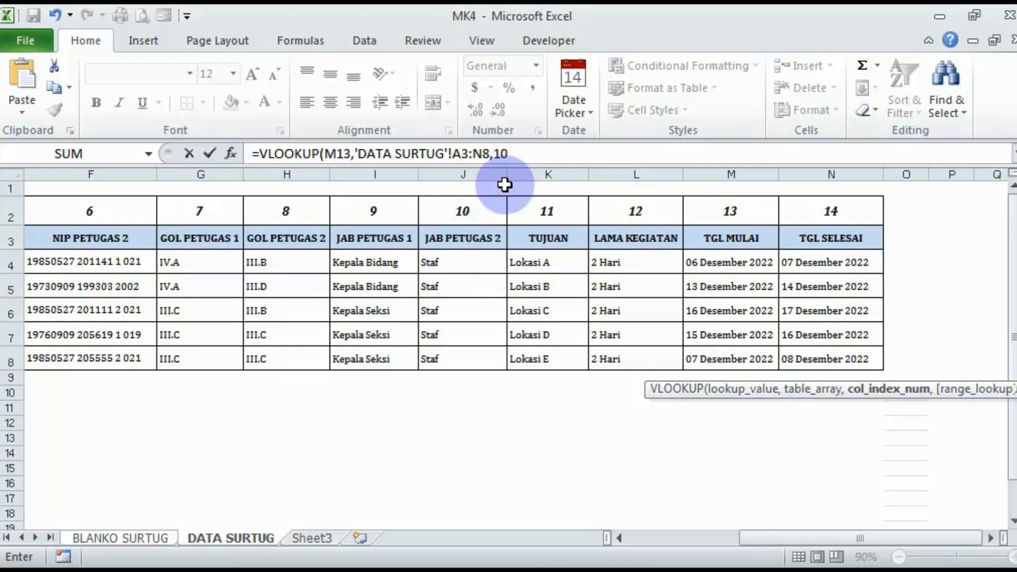
text(,)
key(Down)
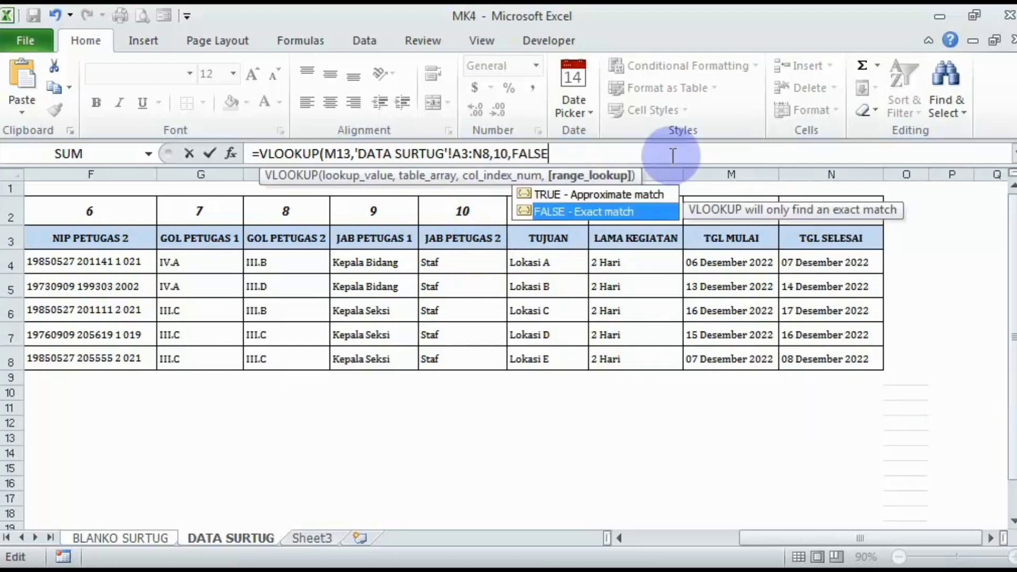
key(Return)
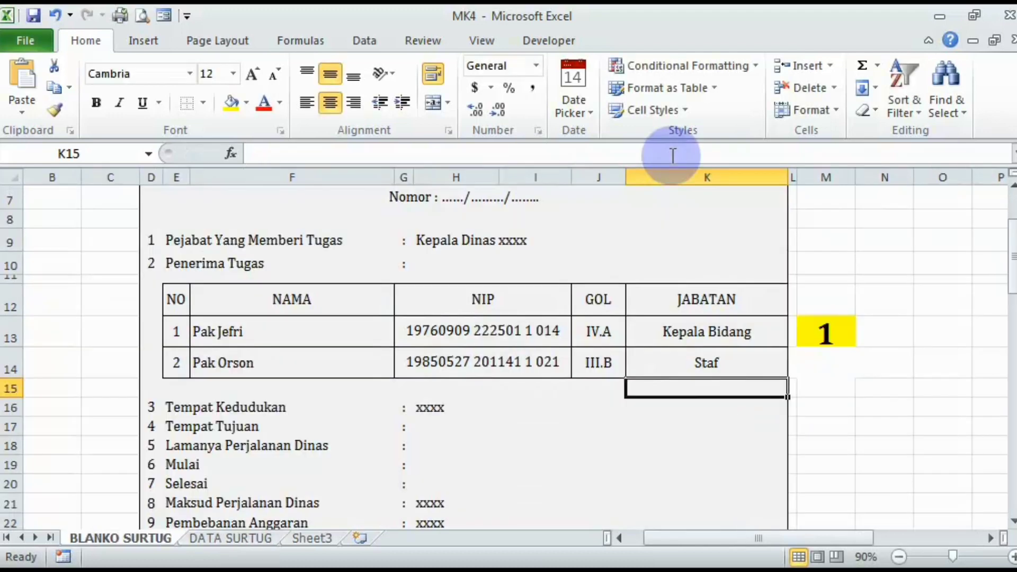
- Start a VLOOKUP in H17, the Tempat Tujuan cell, with M13 as lookup value and 'DATA SURTUG'!A3:N8 as table array
scroll(530, 366, down, 1)
scroll(452, 363, down, 1)
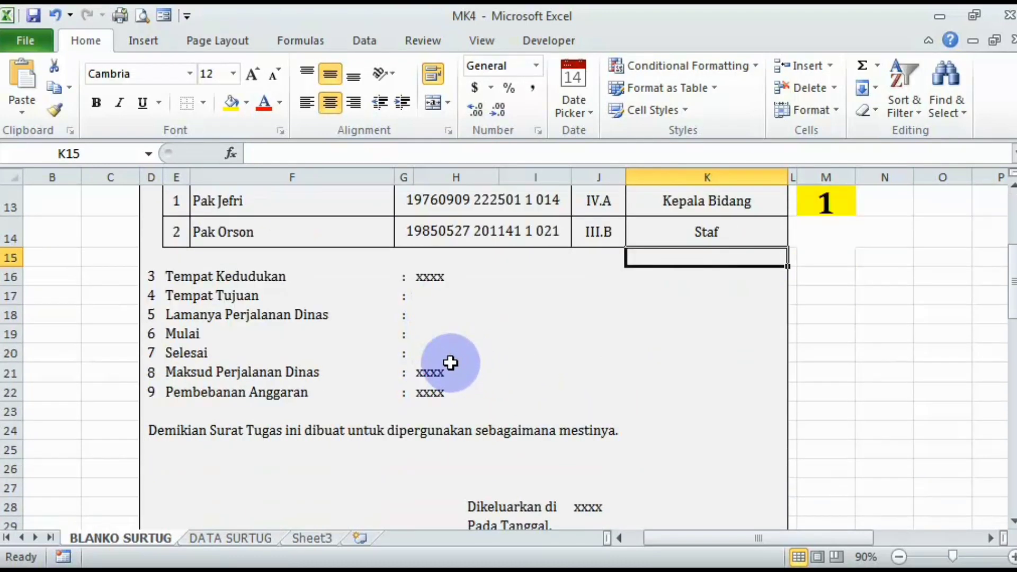
click(459, 295)
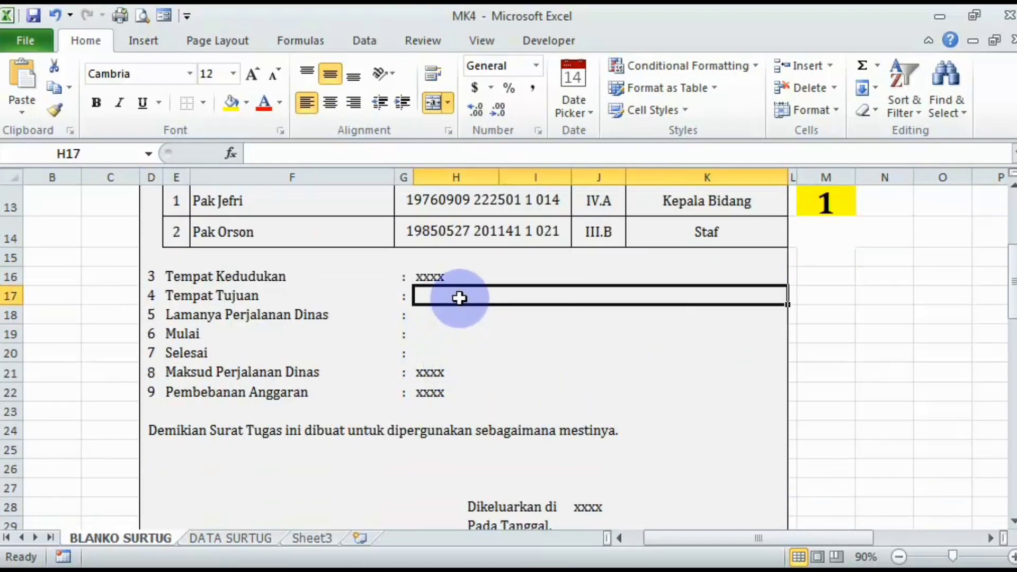
text(=vl)
key(Tab)
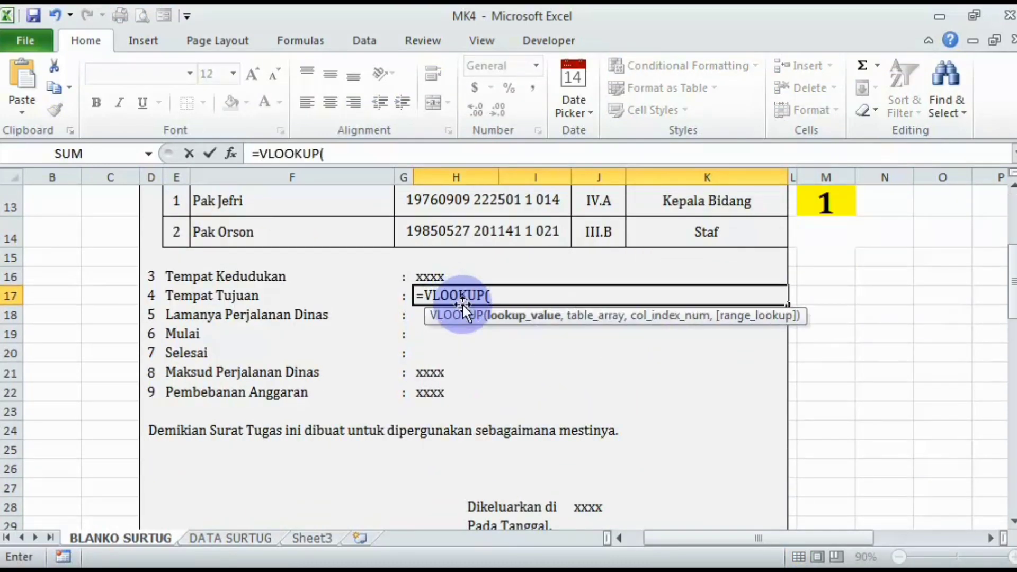
click(821, 202)
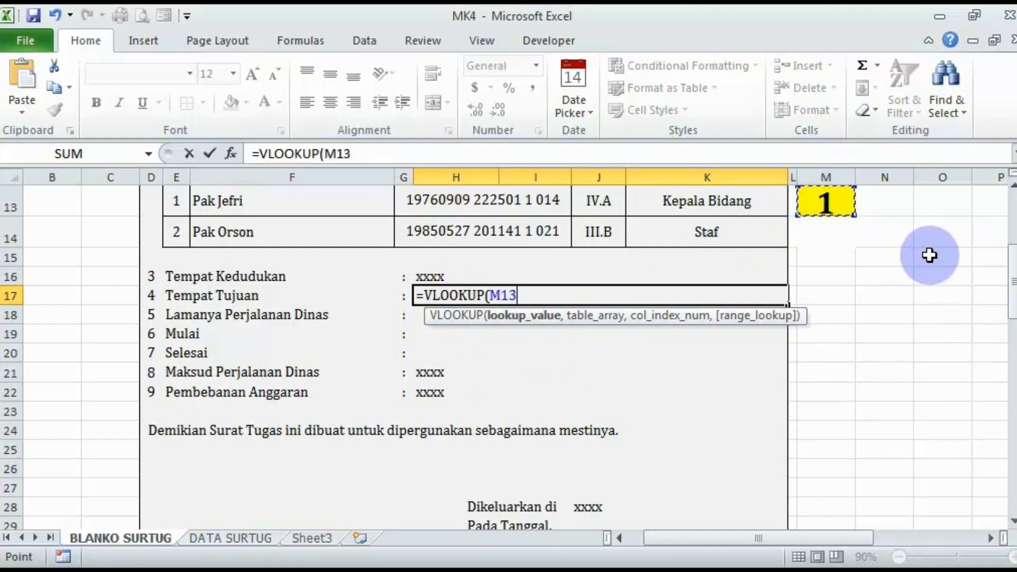
text(,)
click(231, 538)
drag(845, 540, 704, 543)
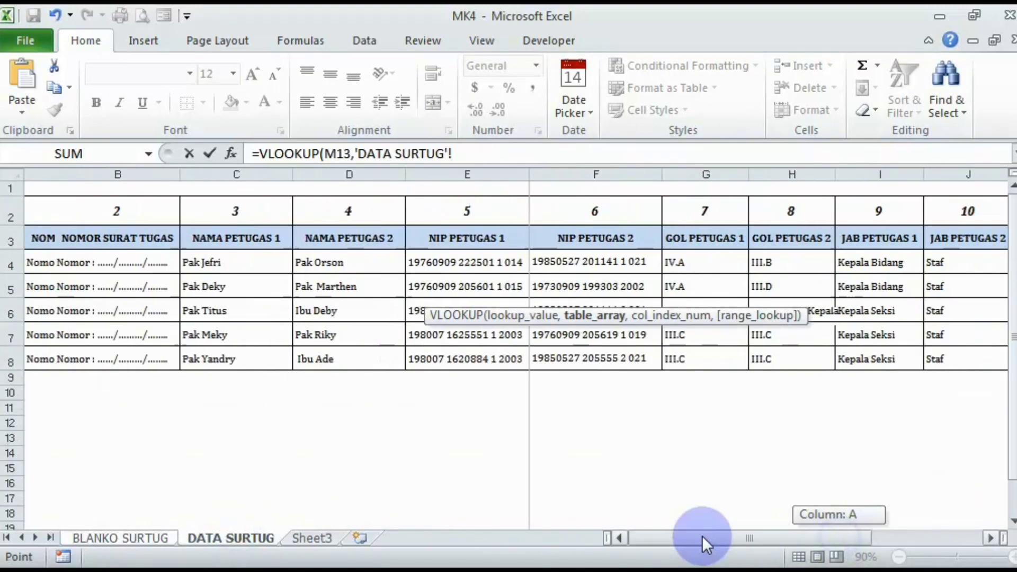
drag(36, 238, 842, 370)
text(,)
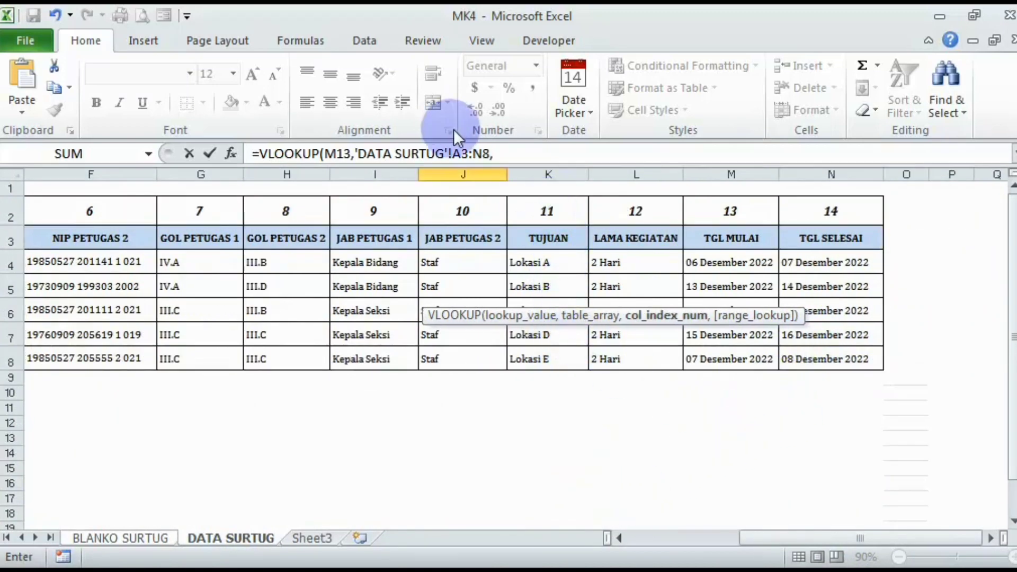
- Complete the H17 lookup with column index 11 (TUJUAN) and FALSE for an exact match
click(507, 154)
text(11)
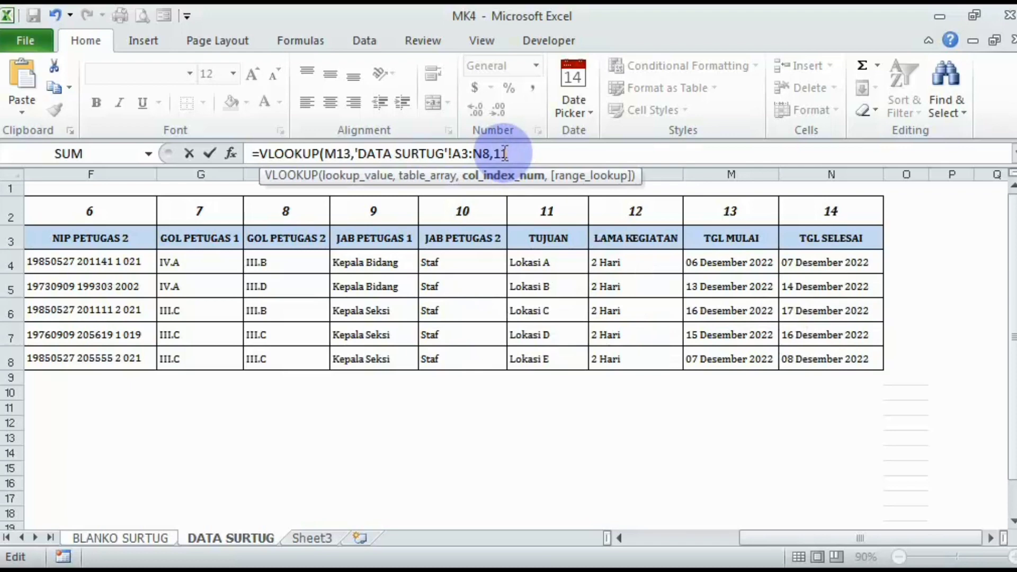
text(,)
key(Down)
key(Tab)
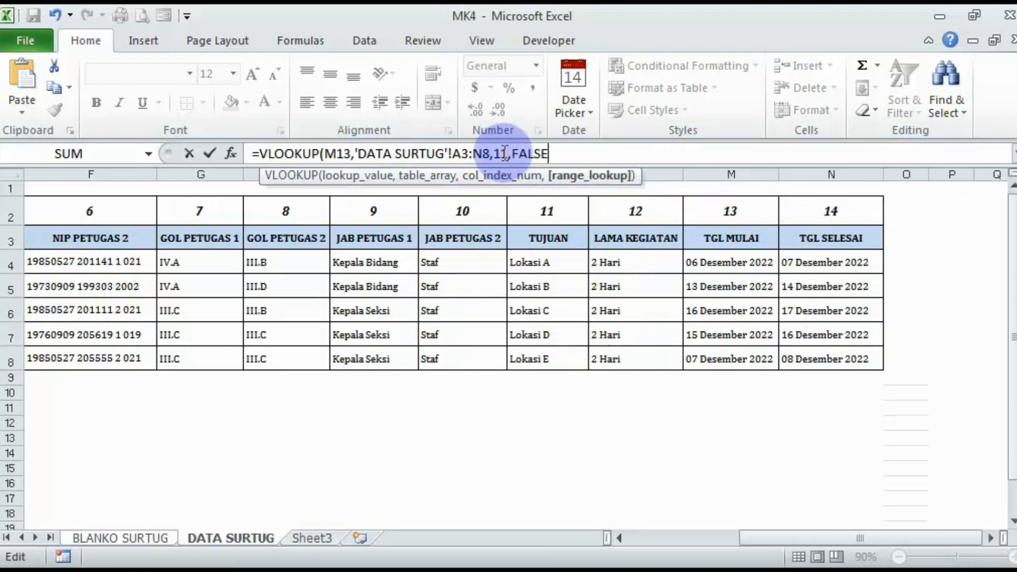
key(Return)
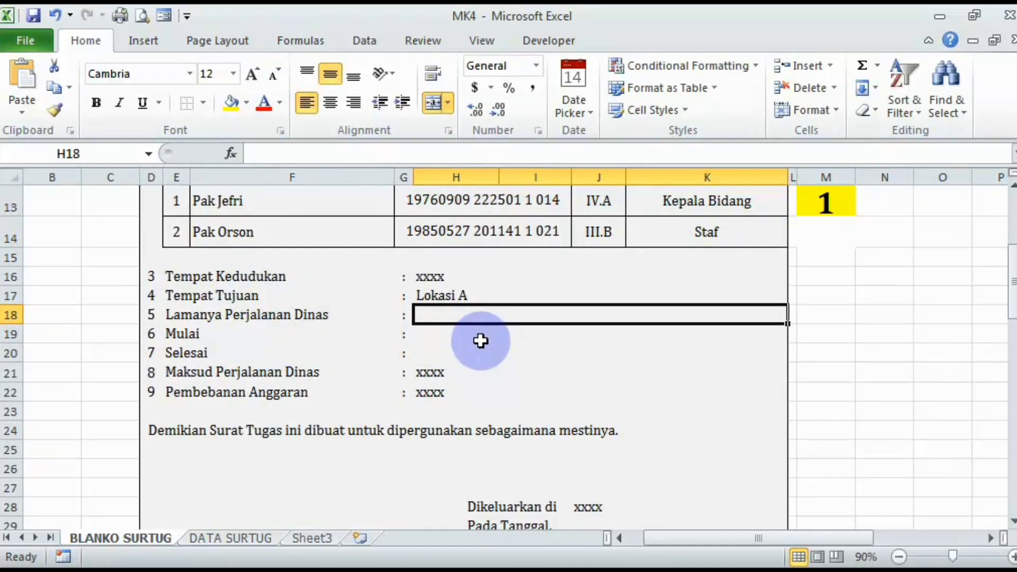
- Start a VLOOKUP in H18, the Lamanya Perjalanan Dinas cell, with M13 as lookup value and 'DATA SURTUG'!A3:N8 as table array
text(=vl)
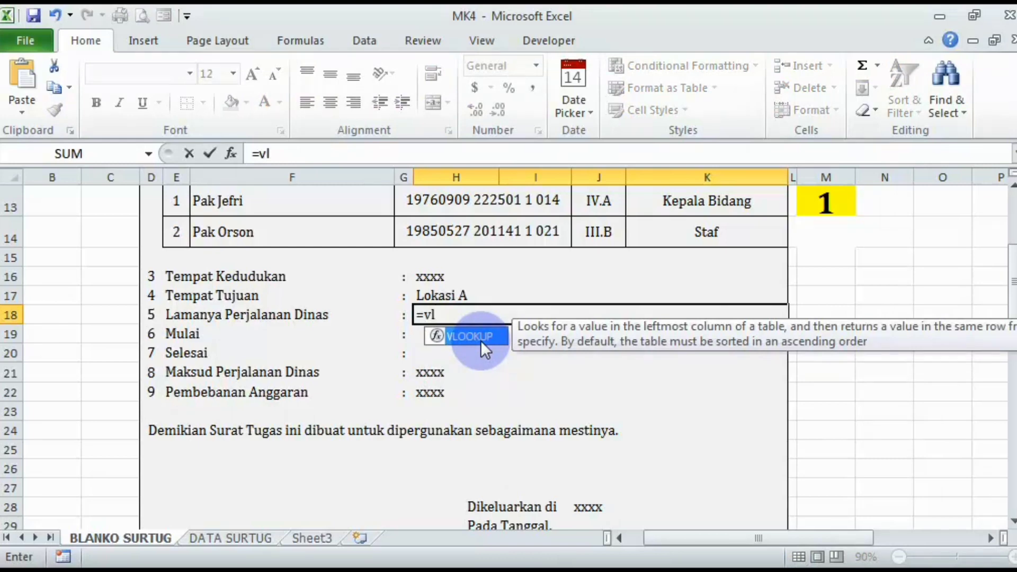
key(Tab)
scroll(847, 236, up, 2)
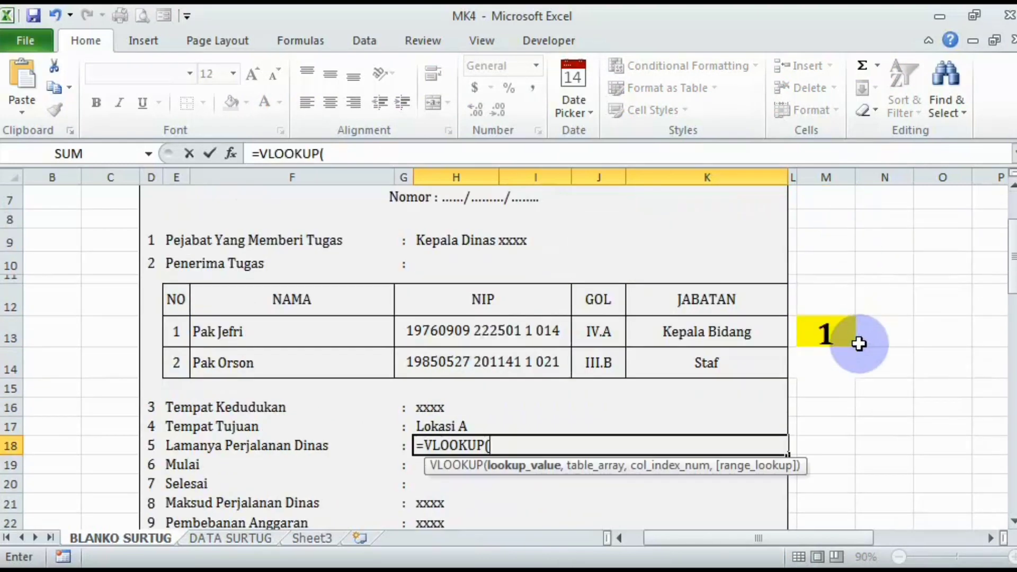
click(830, 333)
text(,)
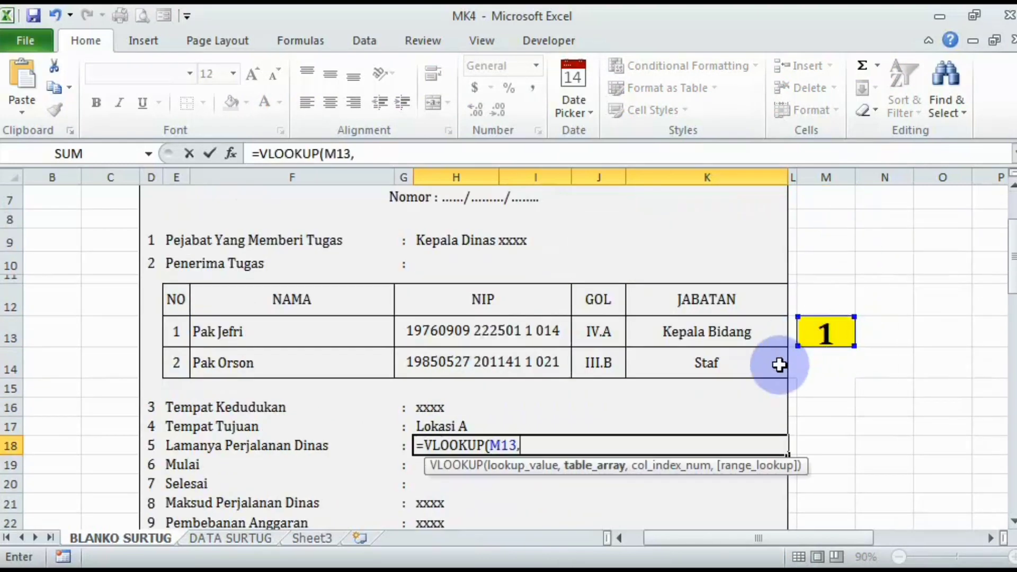
click(233, 539)
drag(807, 540, 697, 539)
drag(64, 238, 842, 360)
text(,)
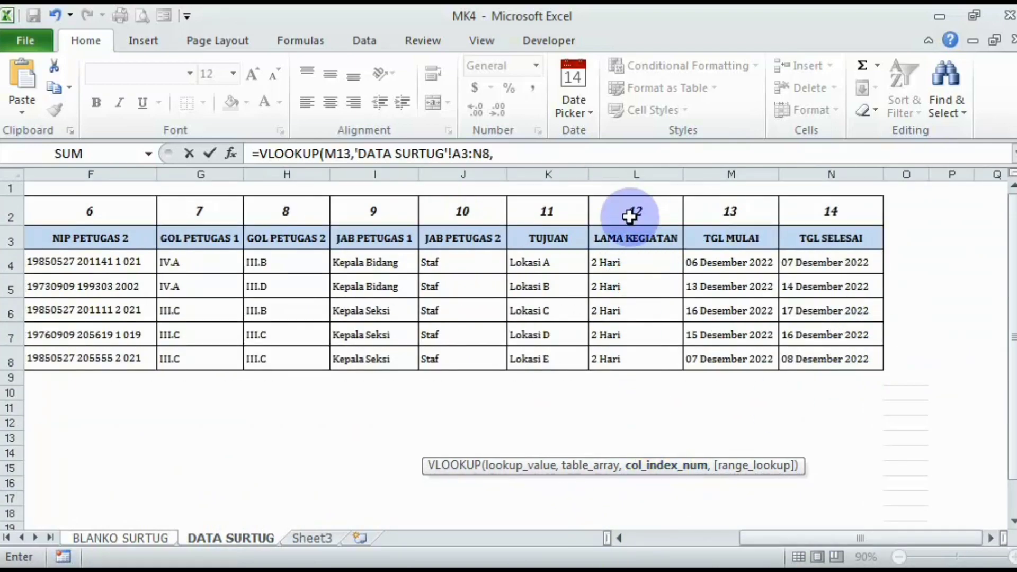
- Complete the H18 lookup with column index 12 (LAMA KEGIATAN) and FALSE for an exact match
click(539, 159)
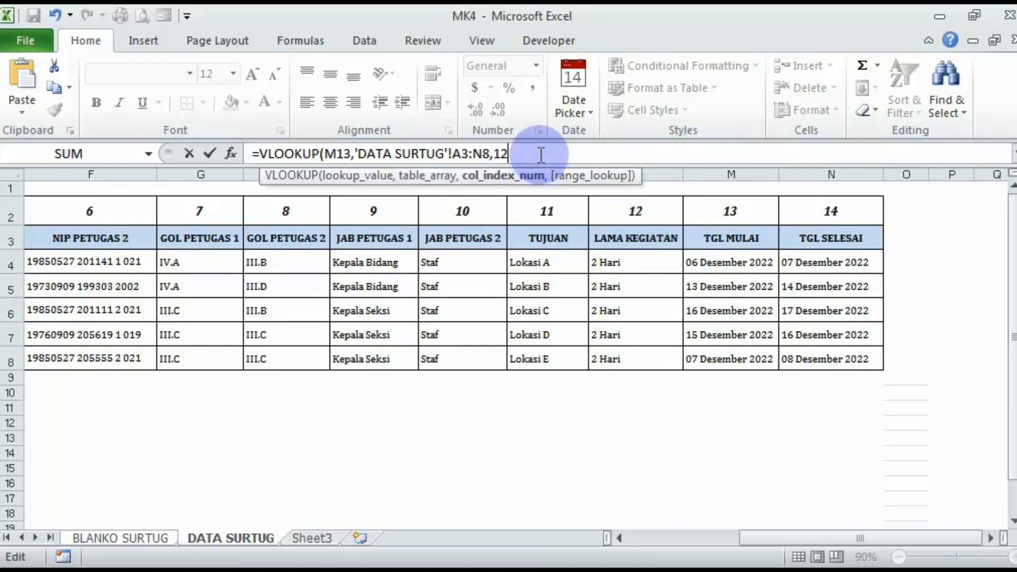
text(,)
key(Down)
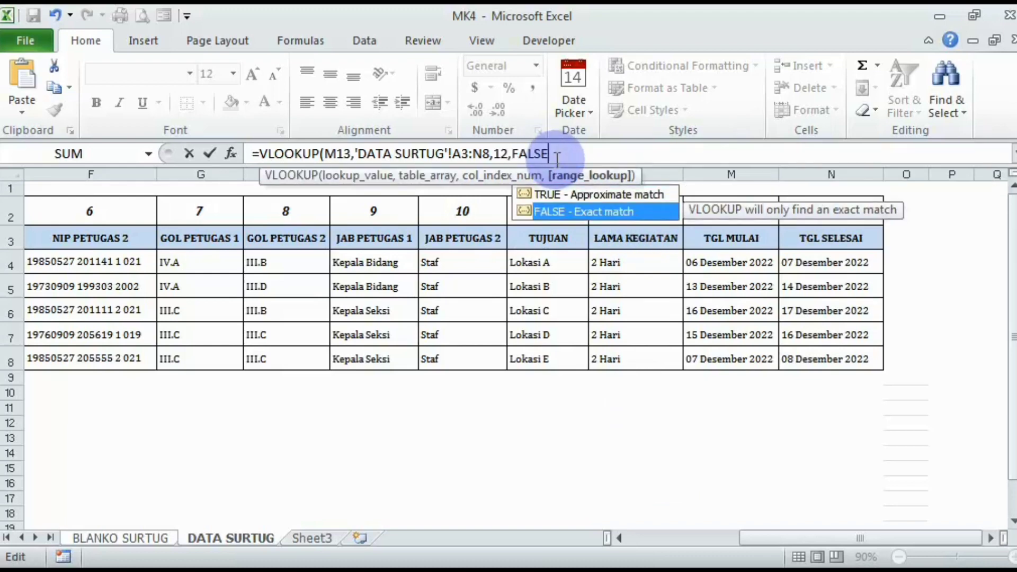
key(Tab)
text())
key(Return)
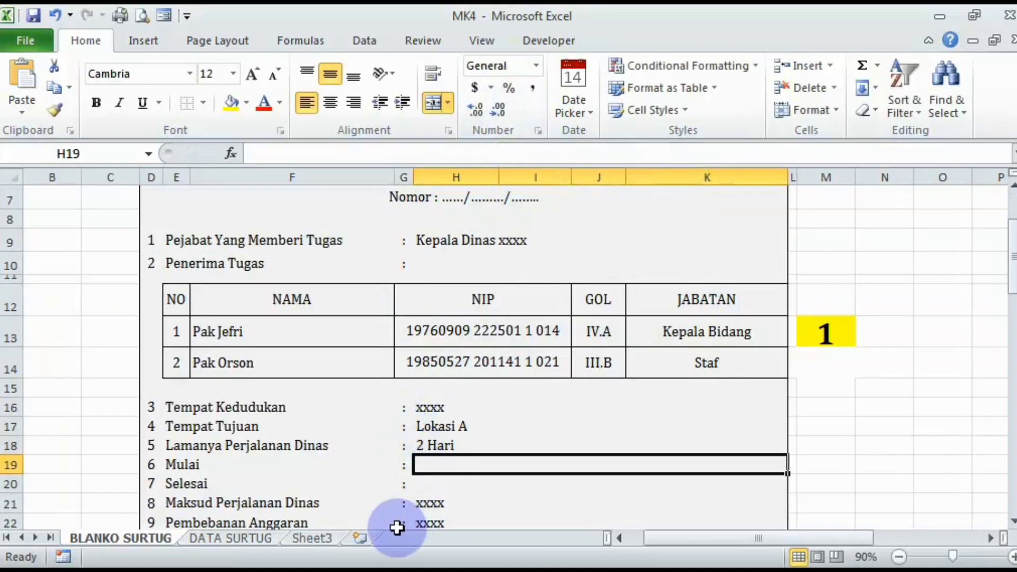
- Start a VLOOKUP in H19, the Mulai cell, with M13 as lookup value and 'DATA SURTUG'!A3:N8 as table array
text(=)
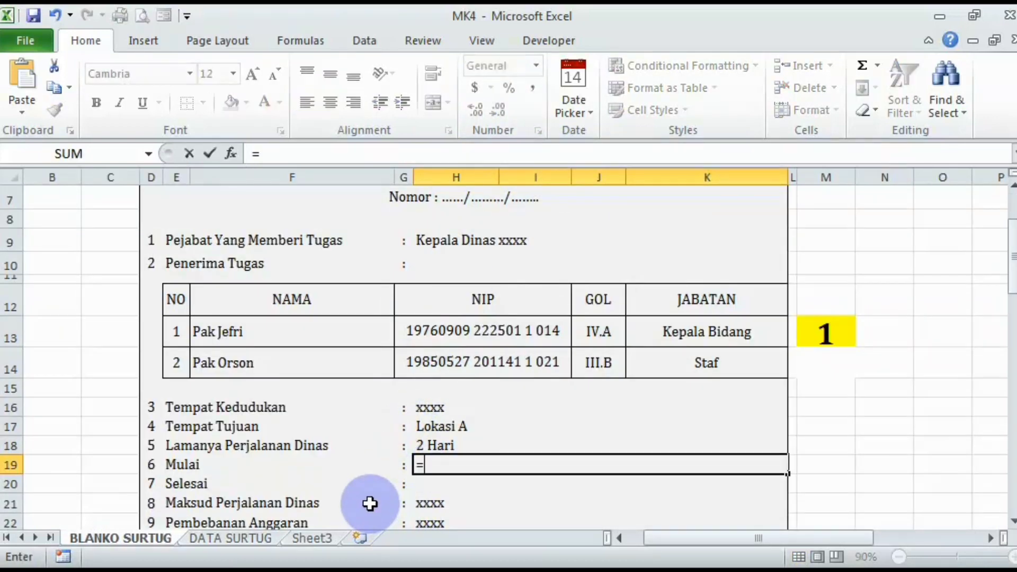
text(vl)
double_click(369, 438)
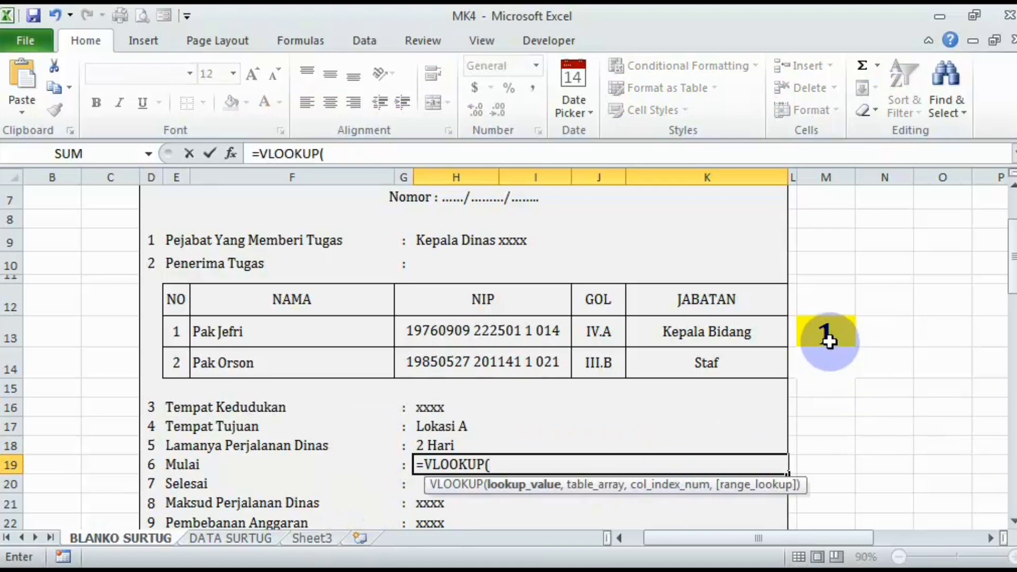
click(838, 337)
text(,)
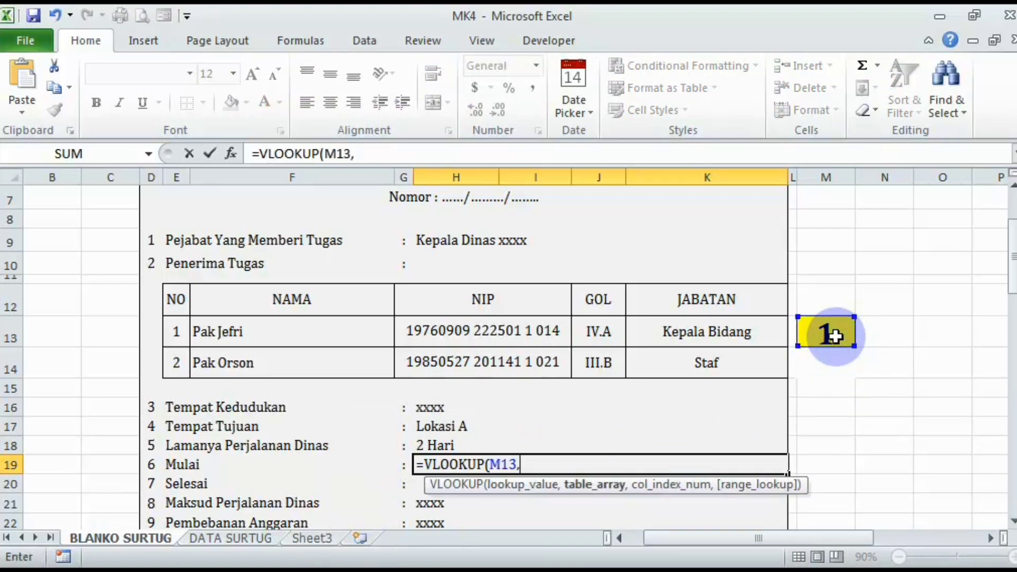
click(208, 540)
drag(801, 542, 518, 536)
drag(38, 237, 987, 368)
- Complete the H19 lookup with column index 13 (TGL MULAI) and FALSE for an exact match
text(,13)
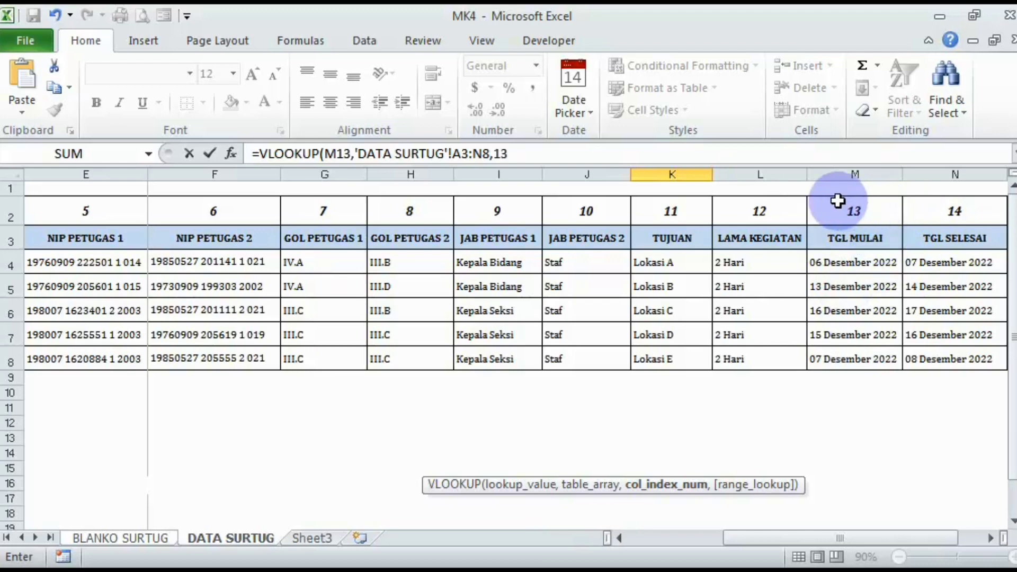
text(,)
key(Down)
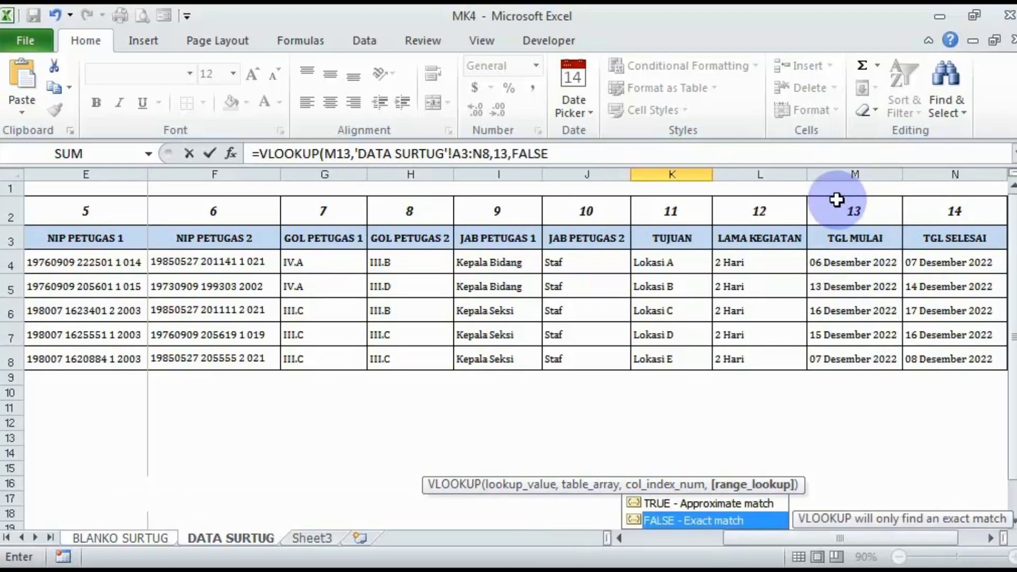
key(Tab)
key(Return)
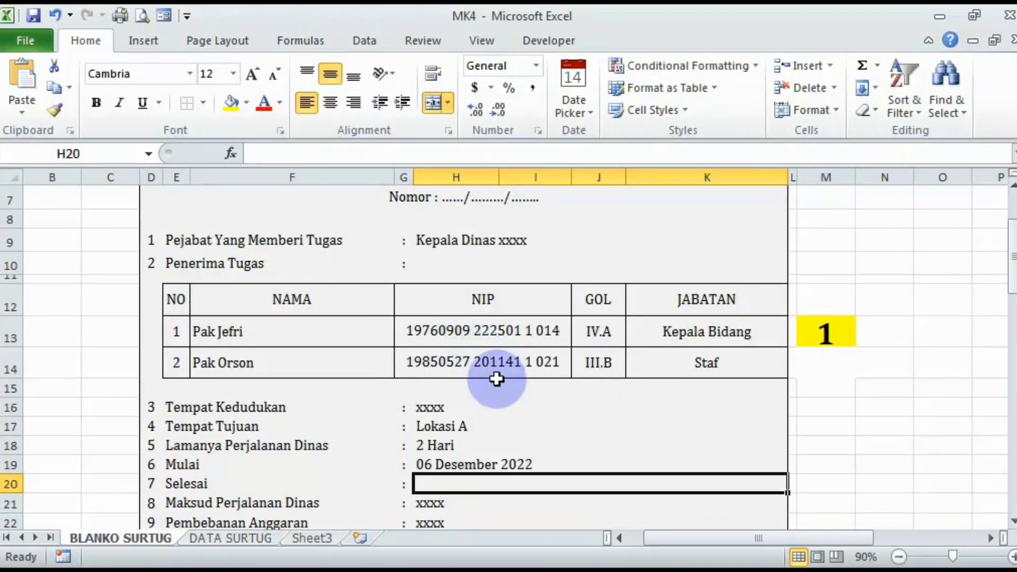
- Start a VLOOKUP in H20, the Selesai cell, with M13 as lookup value and 'DATA SURTUG'!A3:N8 as table array
text(=vl)
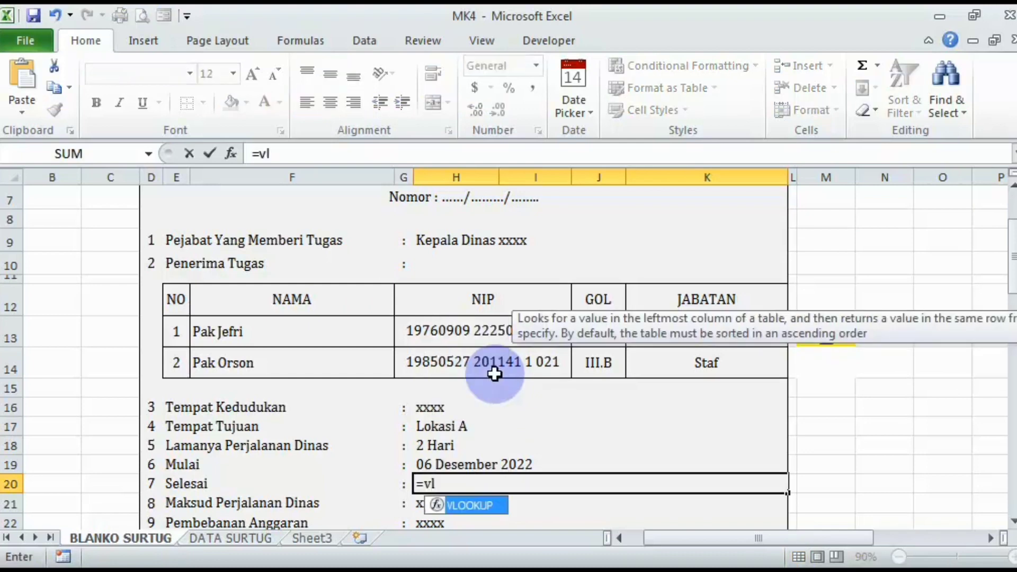
key(Tab)
click(819, 335)
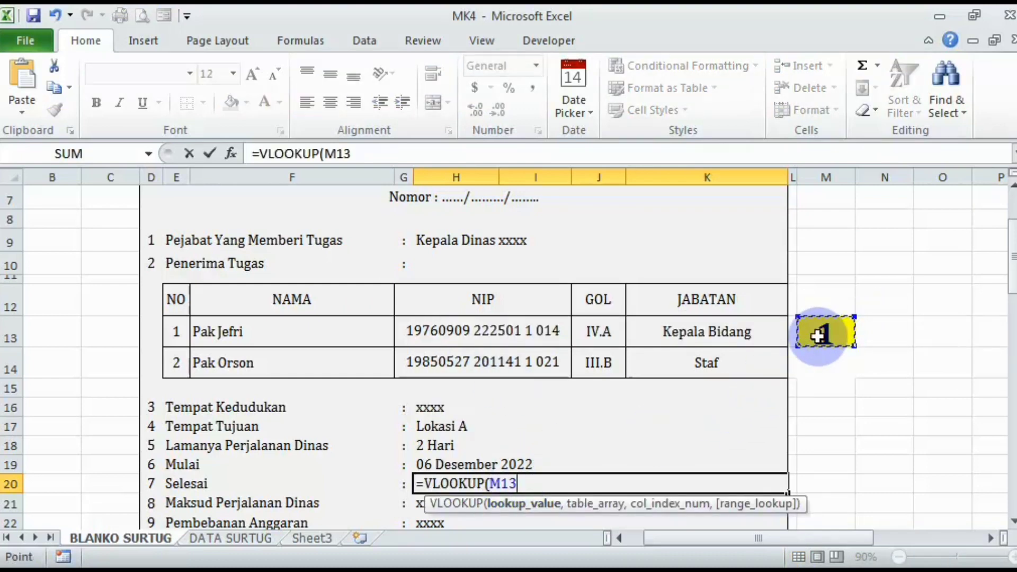
text(,)
click(230, 538)
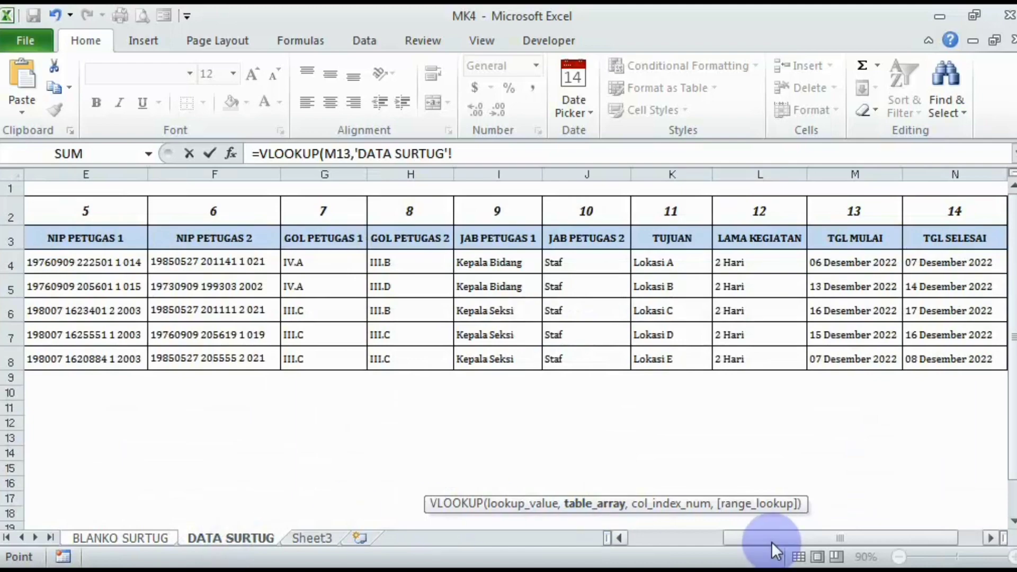
drag(774, 539, 679, 539)
drag(27, 231, 835, 359)
- Complete the H20 lookup with column index 14 (TGL SELESAI) and FALSE for an exact match
text(,14)
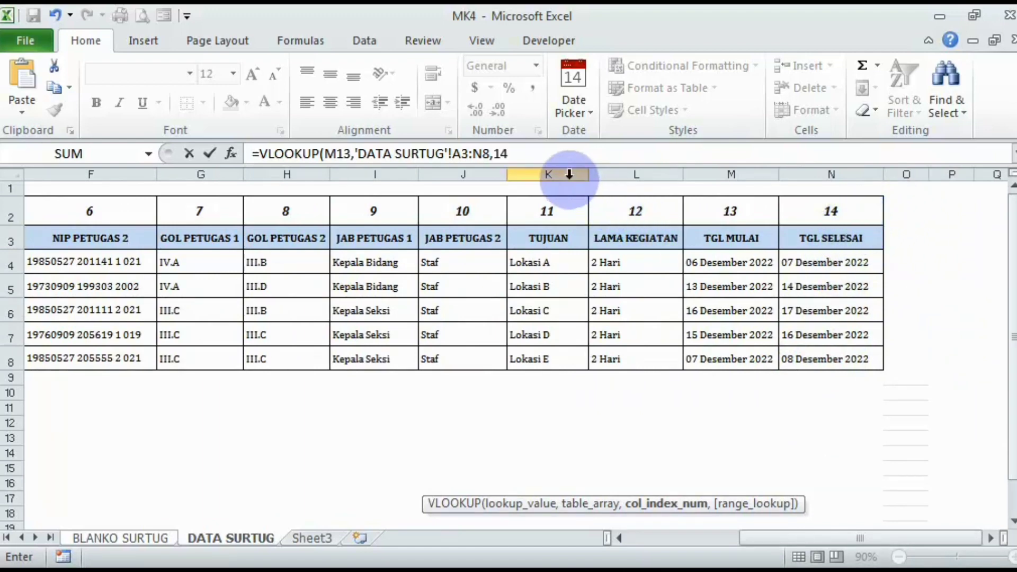
text(,)
key(Down)
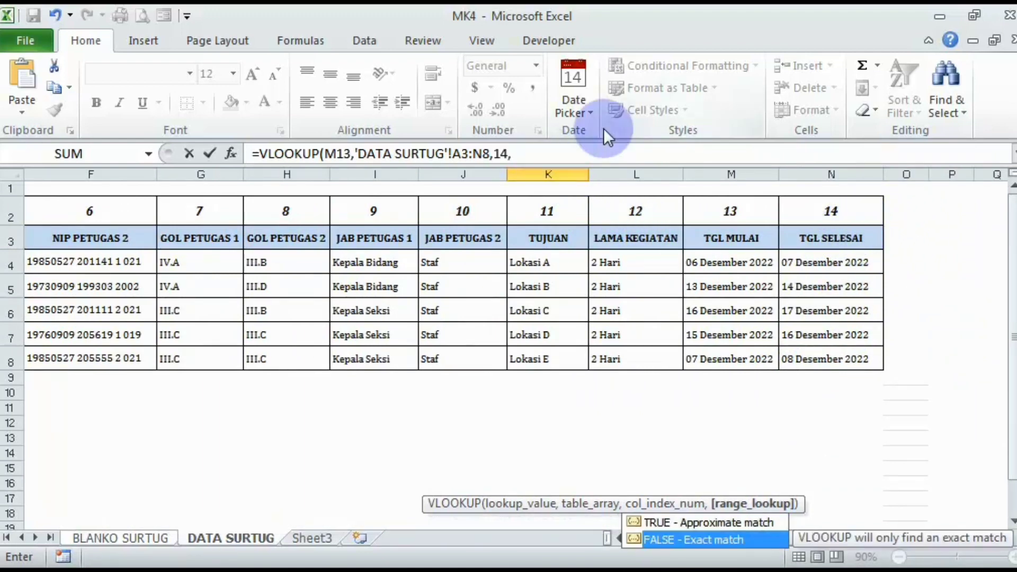
key(Tab)
text())
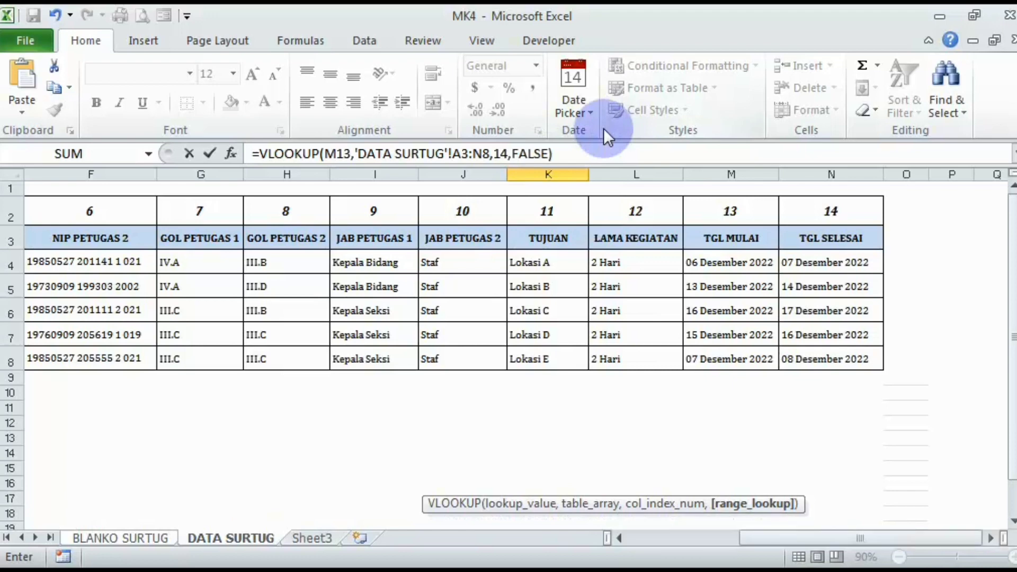
key(Return)
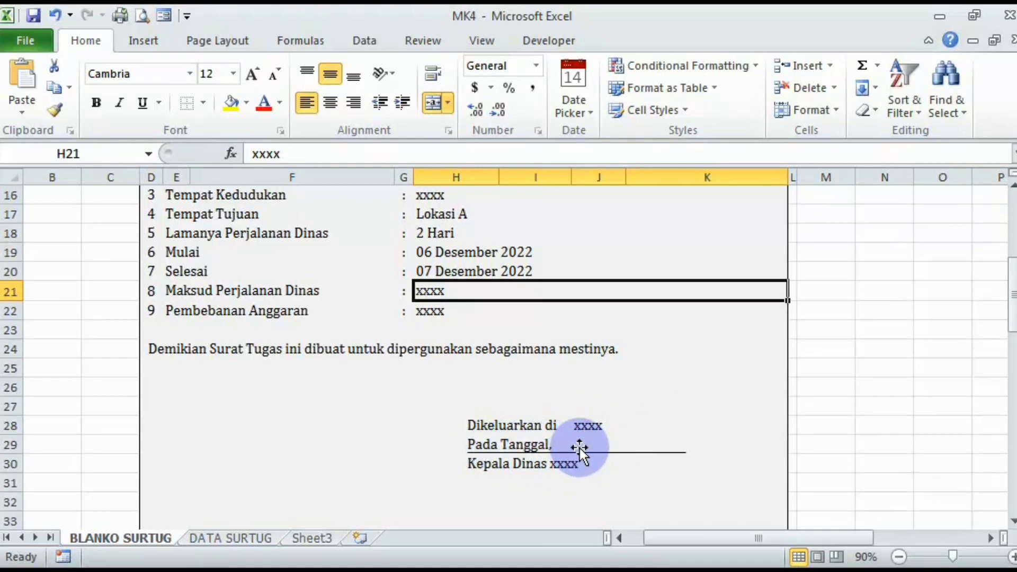
- Link the Pada Tanggal date in J29 to the Mulai date with the formula =H19
click(615, 445)
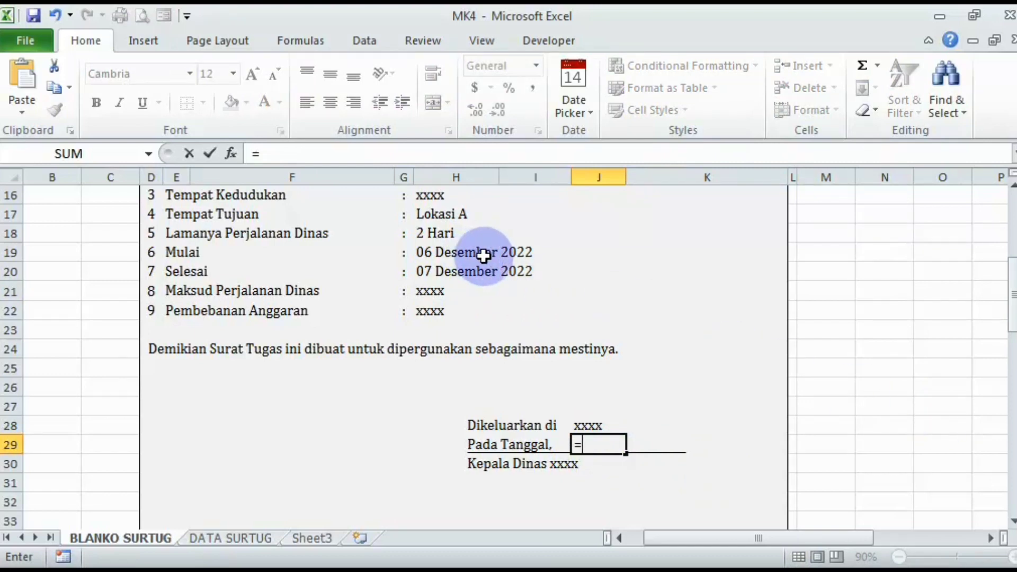
click(486, 253)
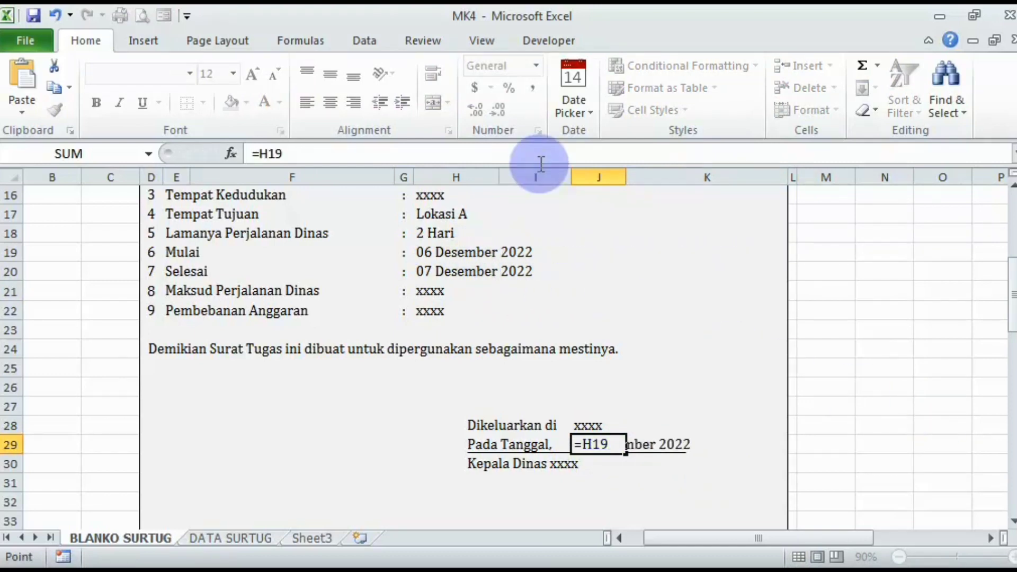
key(Return)
scroll(509, 301, down, 3)
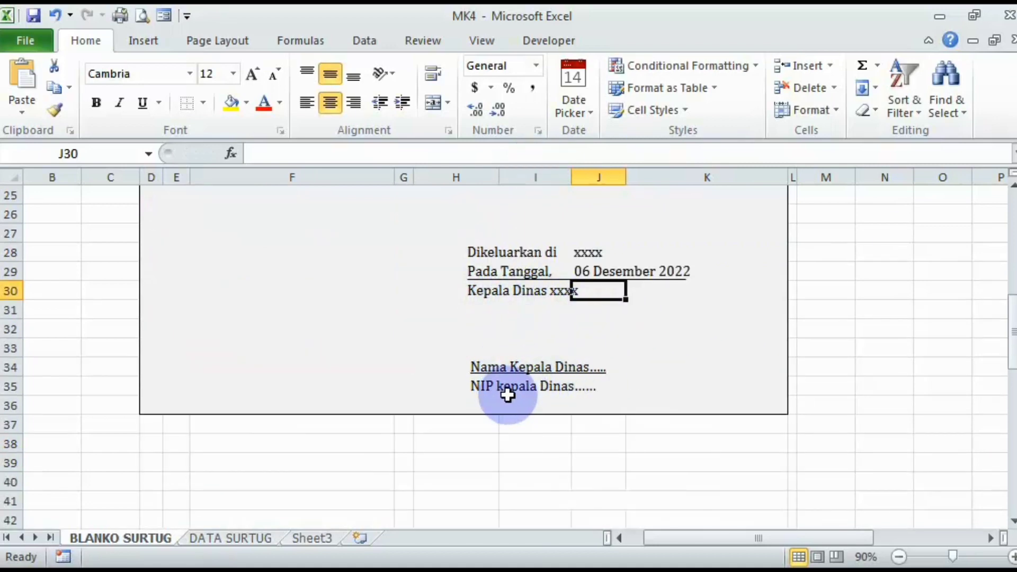
- Set the record number in M13 to 2 and check the recipients and trip details on the form
scroll(652, 385, up, 8)
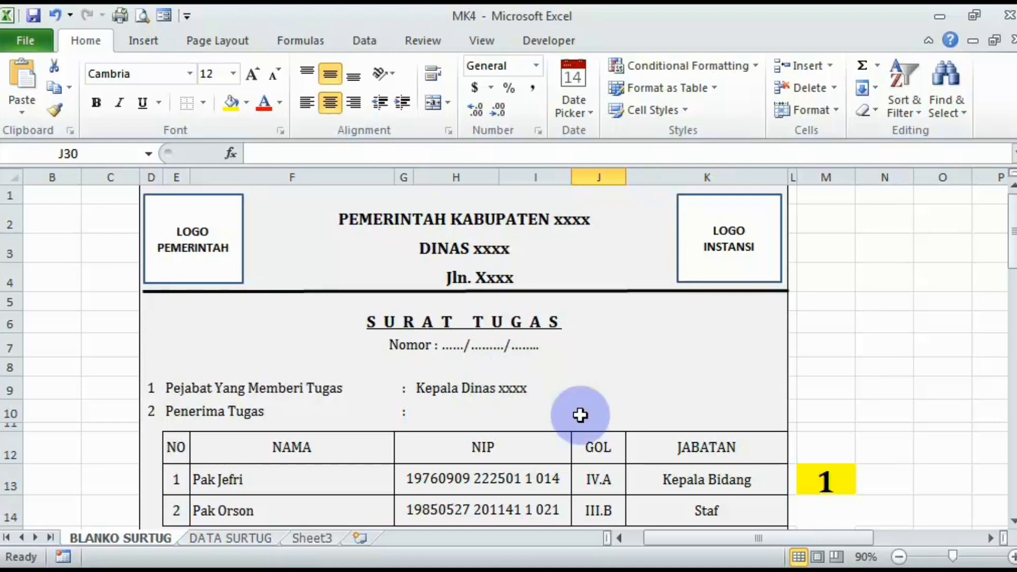
scroll(579, 413, down, 6)
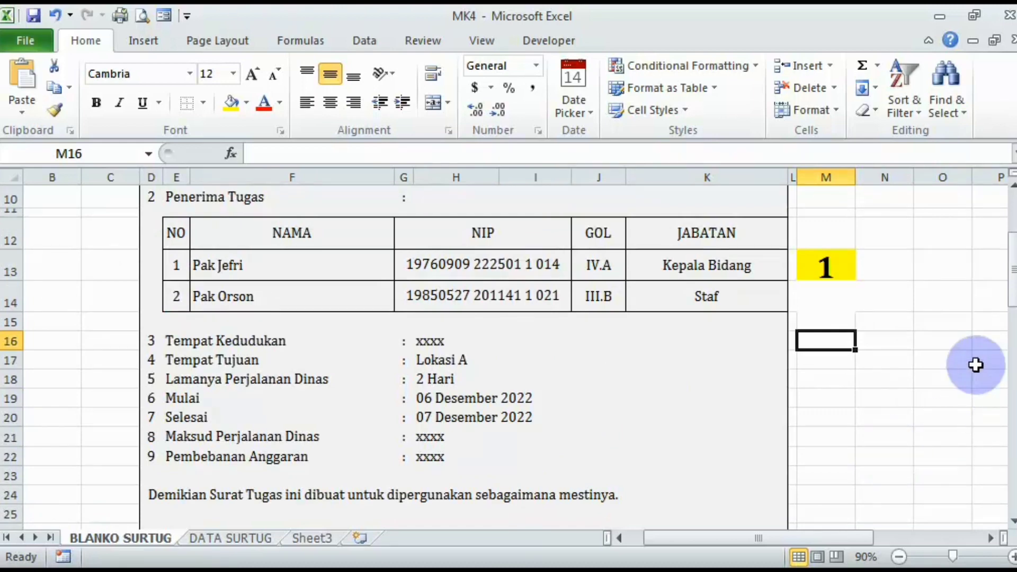
click(840, 268)
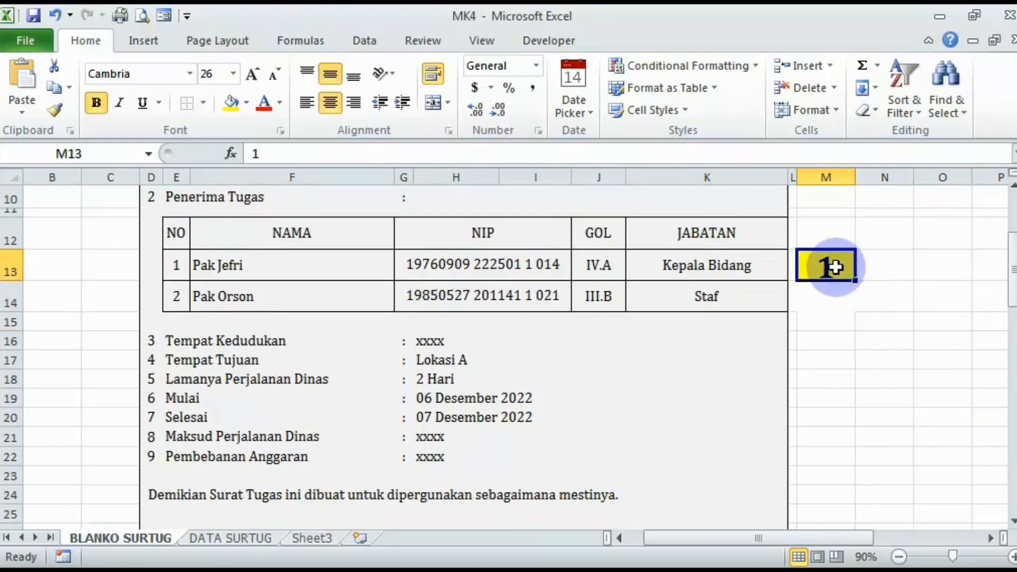
text(2)
click(921, 337)
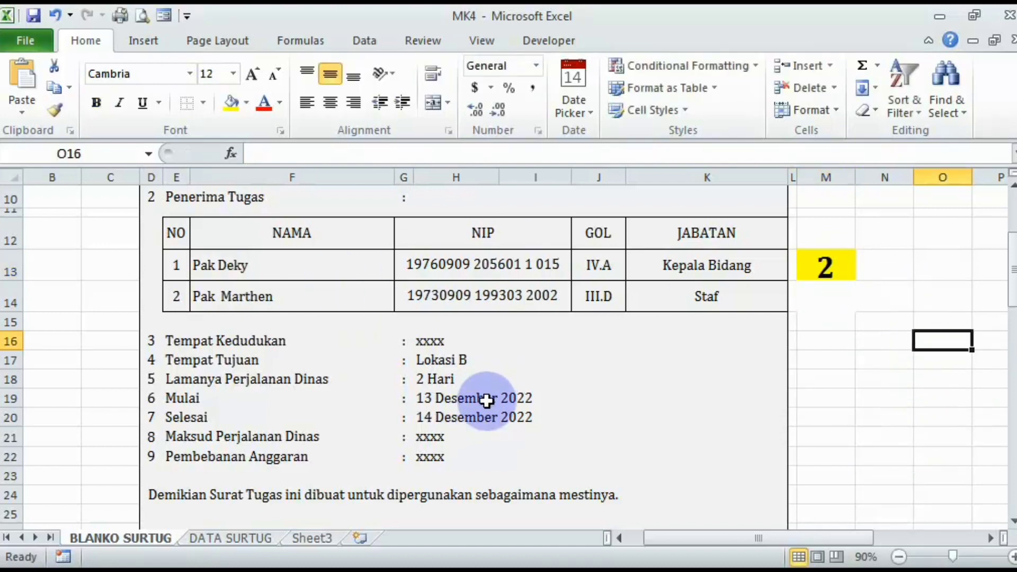
scroll(483, 405, up, 2)
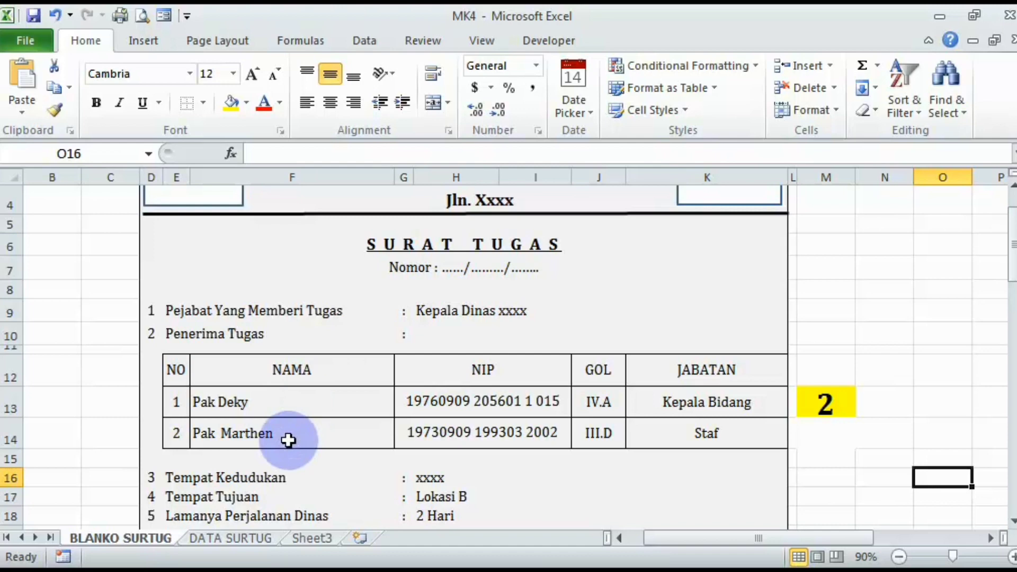
- Switch M13 to 1 and back to 2, checking the form down to the Pada Tanggal date
click(829, 404)
text(1)
click(892, 459)
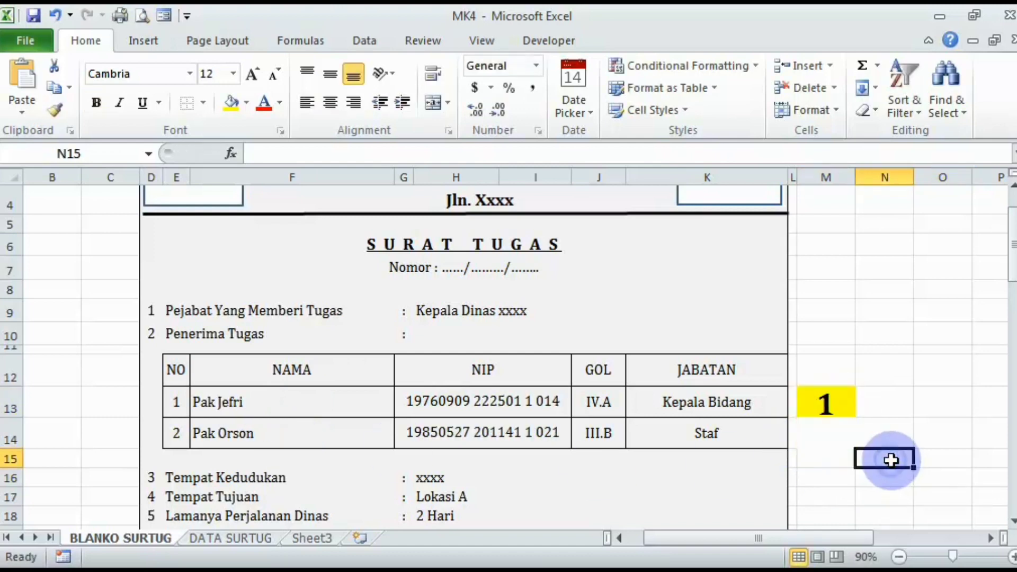
click(841, 403)
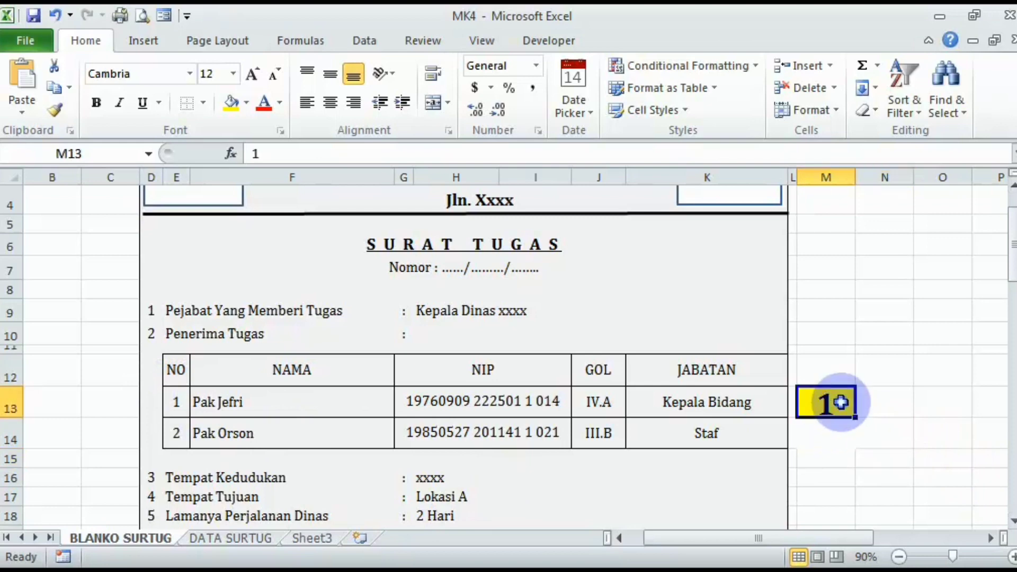
text(2)
click(826, 477)
scroll(256, 431, down, 1)
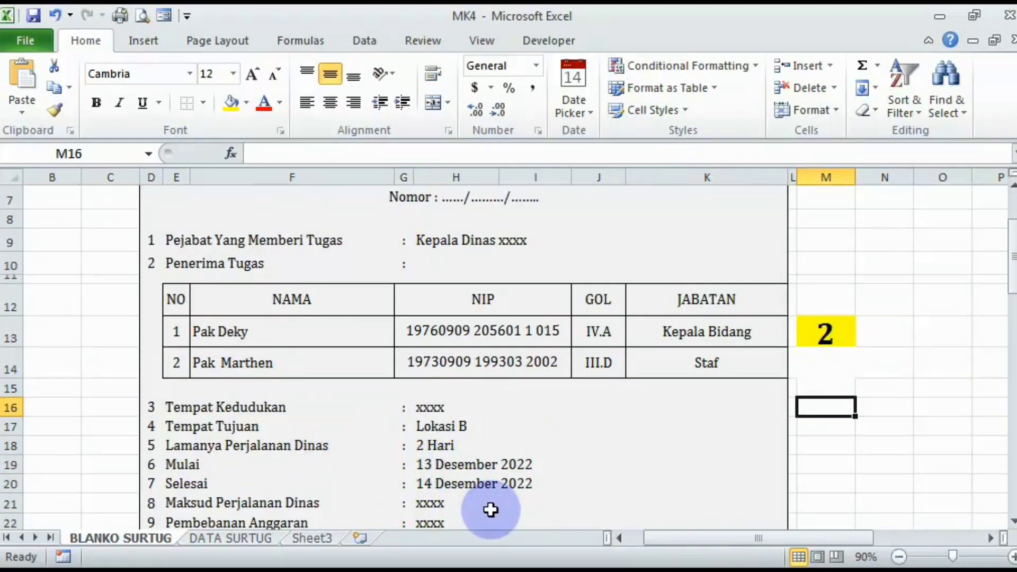
scroll(456, 490, down, 4)
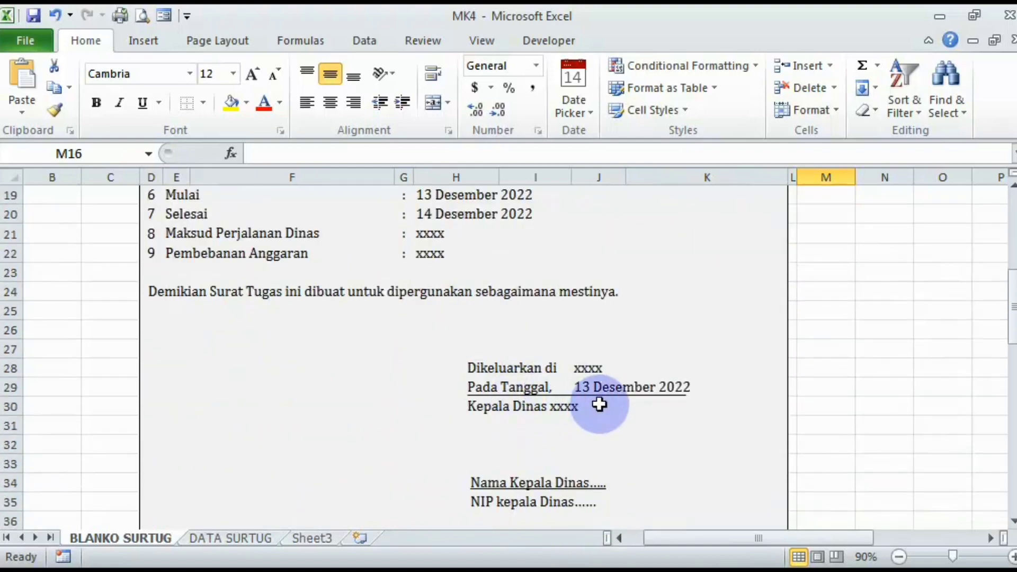
scroll(599, 405, up, 4)
- Set the record number in M13 to 3 and check the recipients and trip details
click(836, 336)
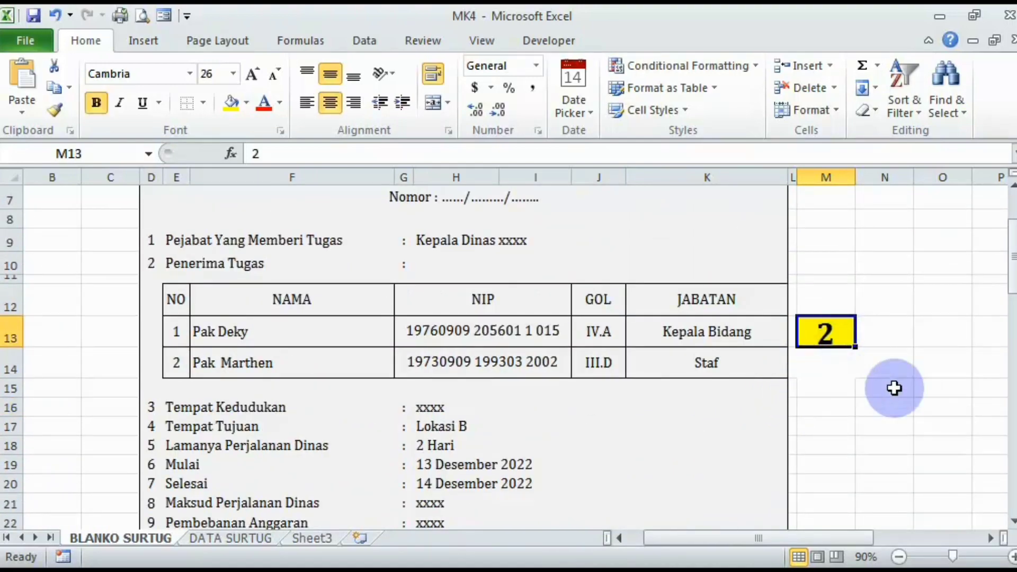
text(3)
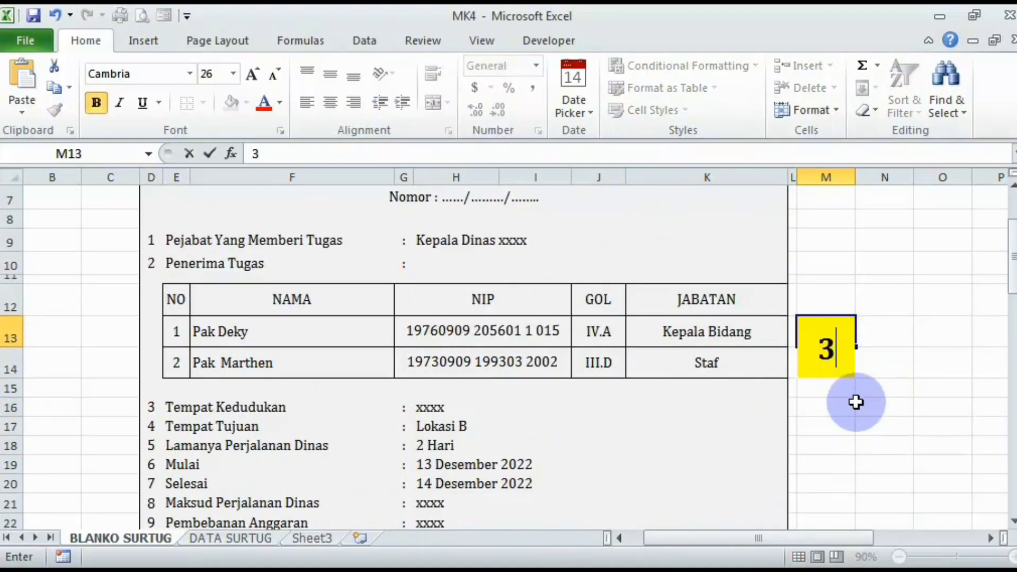
click(838, 415)
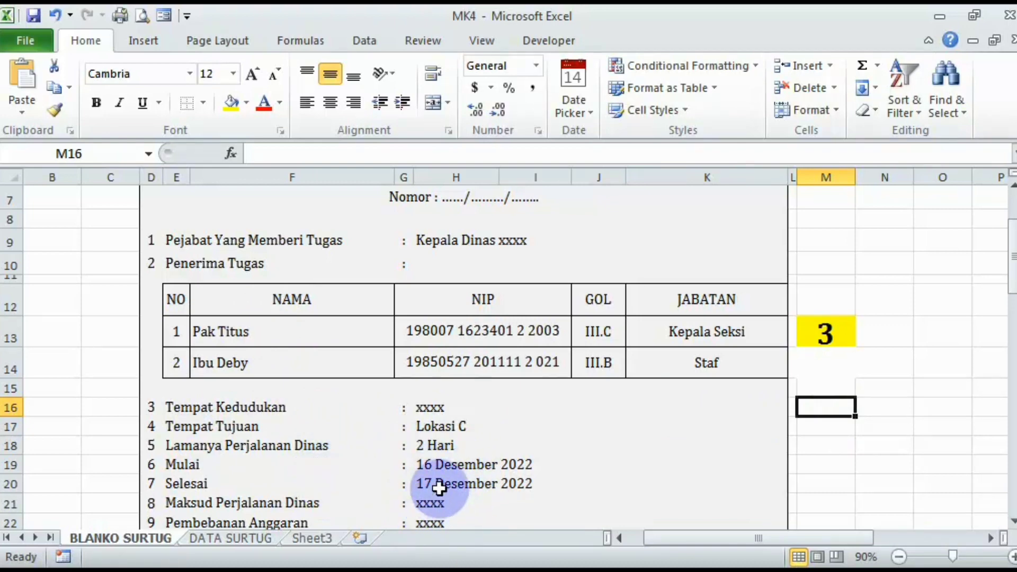
- Test the form with record number 4 and then 5 in M13, checking the recipients and dates
key(Down)
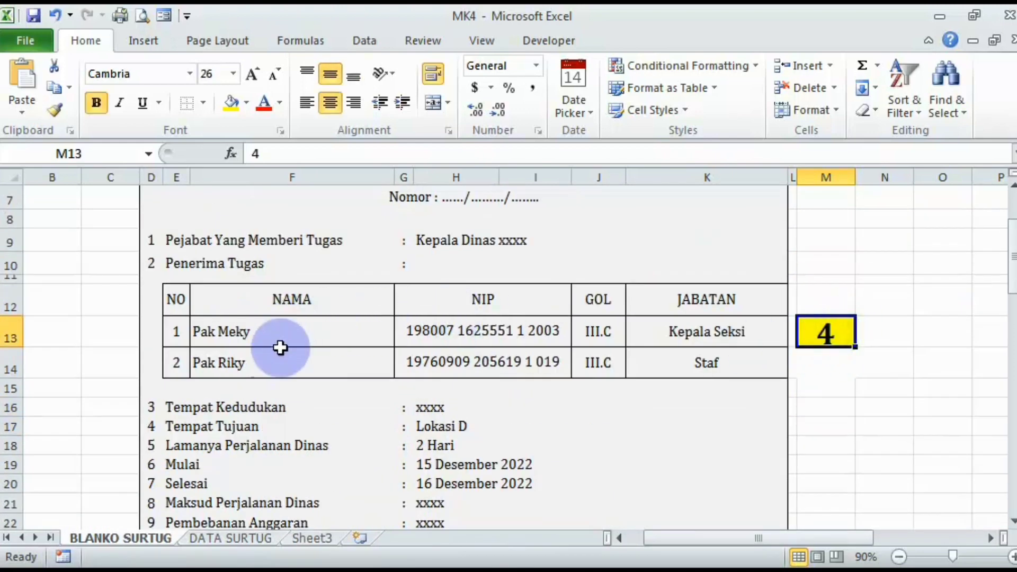
scroll(514, 454, down, 2)
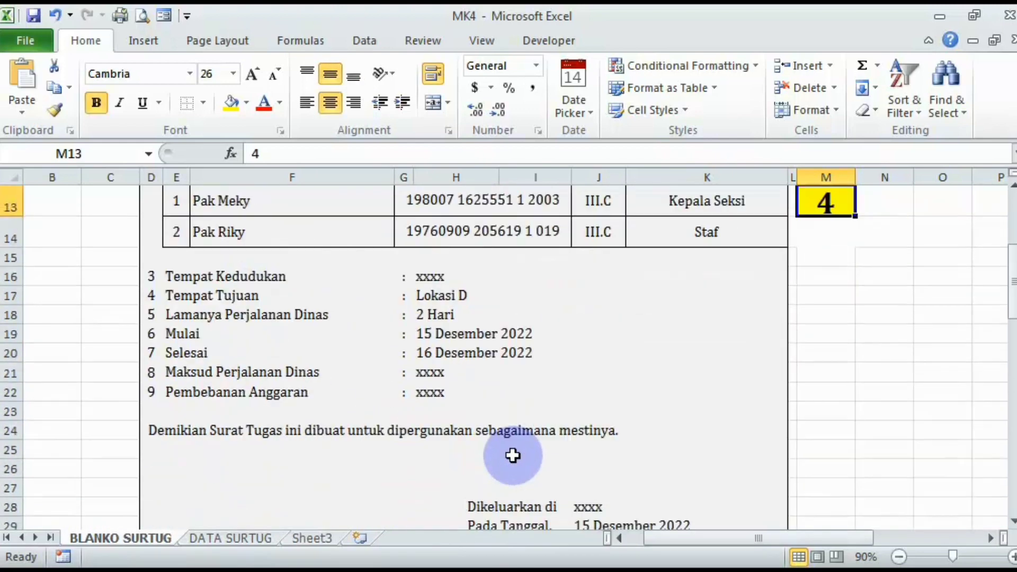
scroll(833, 325, up, 1)
text(5)
click(841, 361)
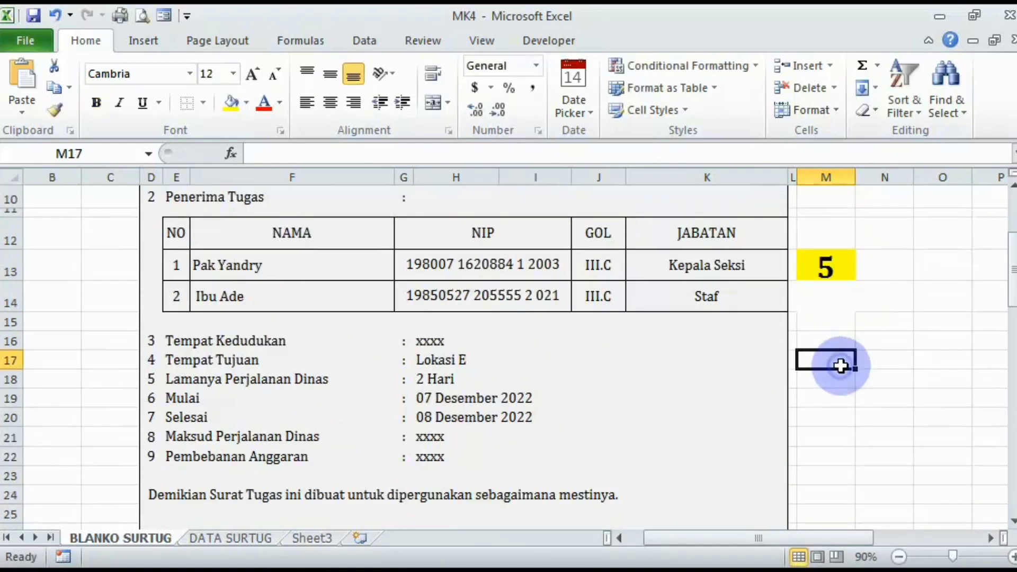
- Set the record number in M13 to 6 and check all lookup fields on the form
scroll(759, 339, up, 1)
click(827, 335)
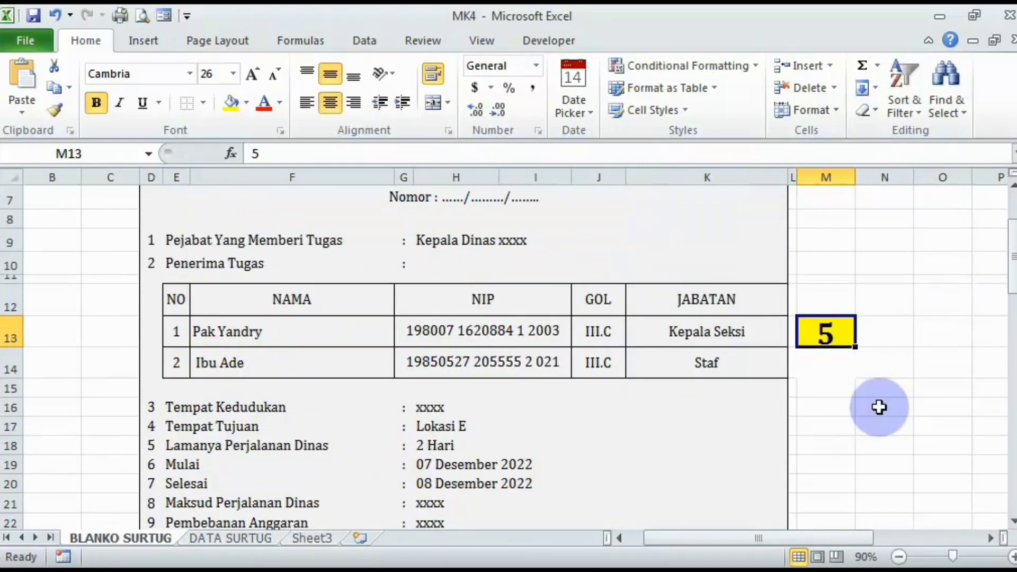
text(6)
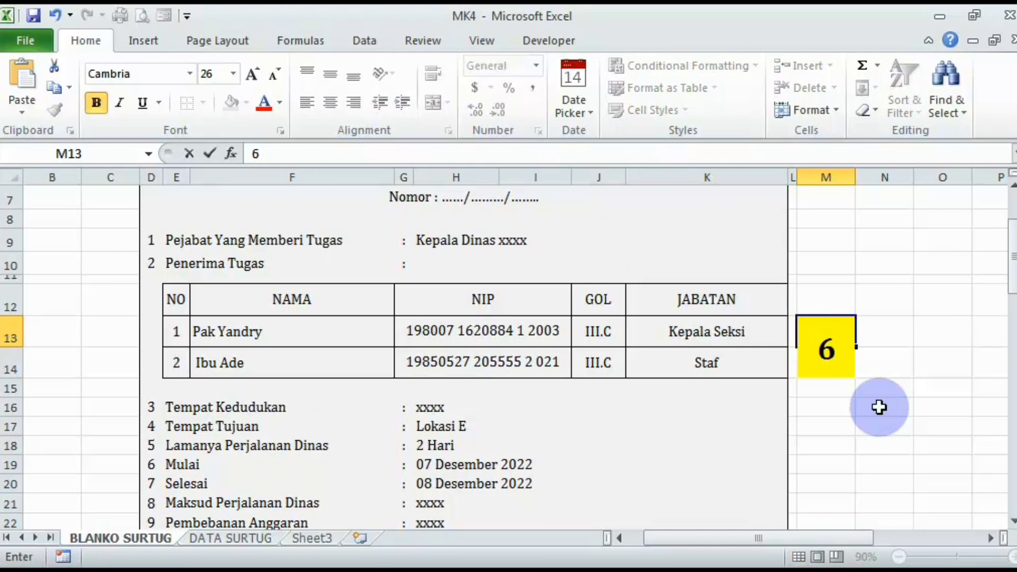
click(883, 390)
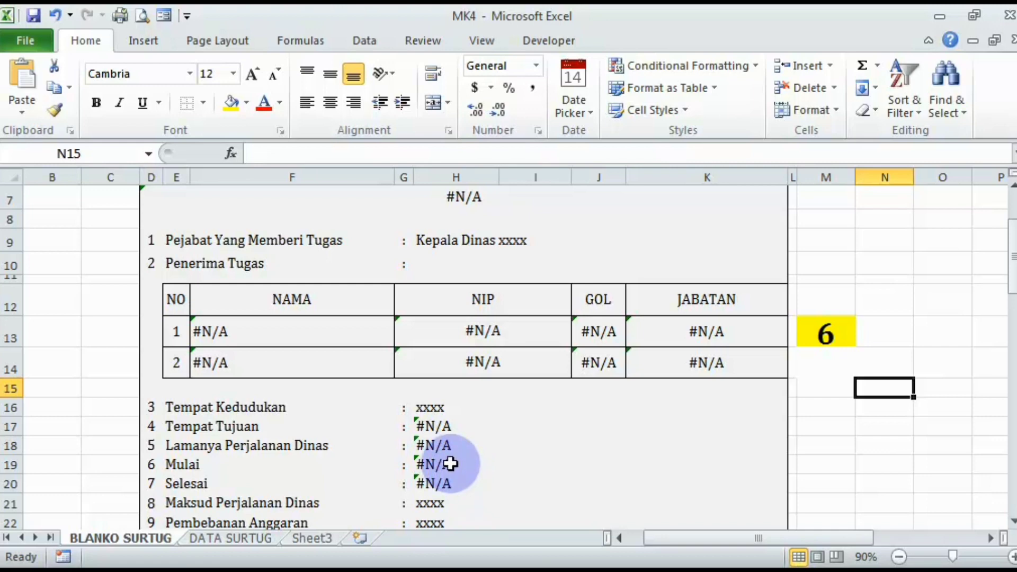
scroll(450, 464, down, 2)
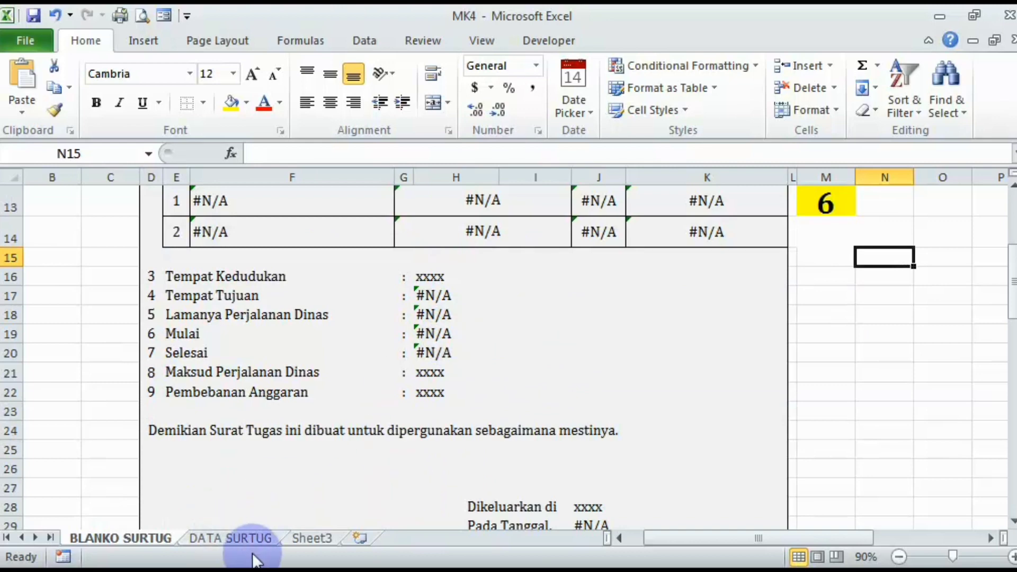
- Insert five blank rows above record 3 in the DATA SURTUG table
click(232, 535)
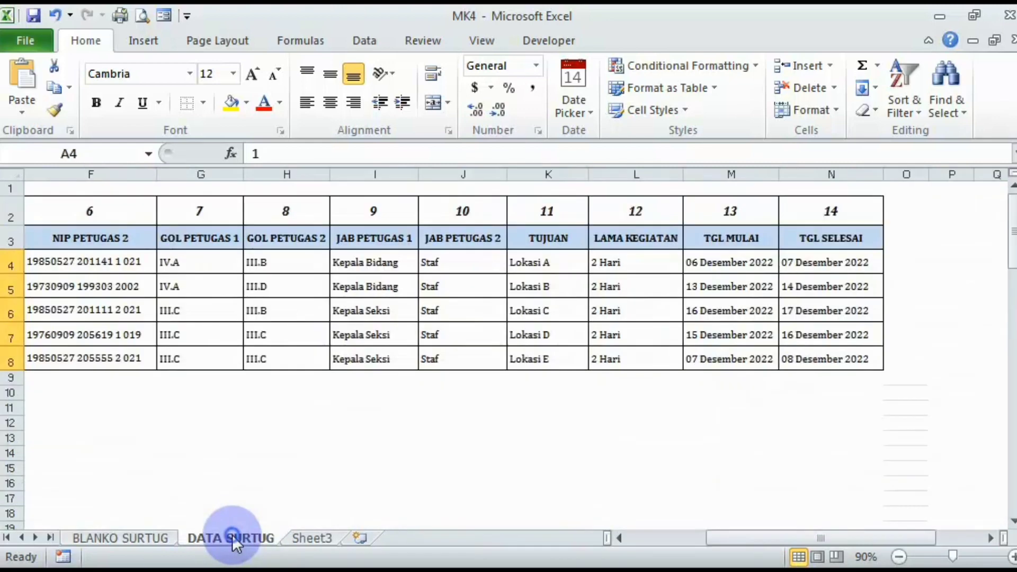
drag(830, 536, 721, 536)
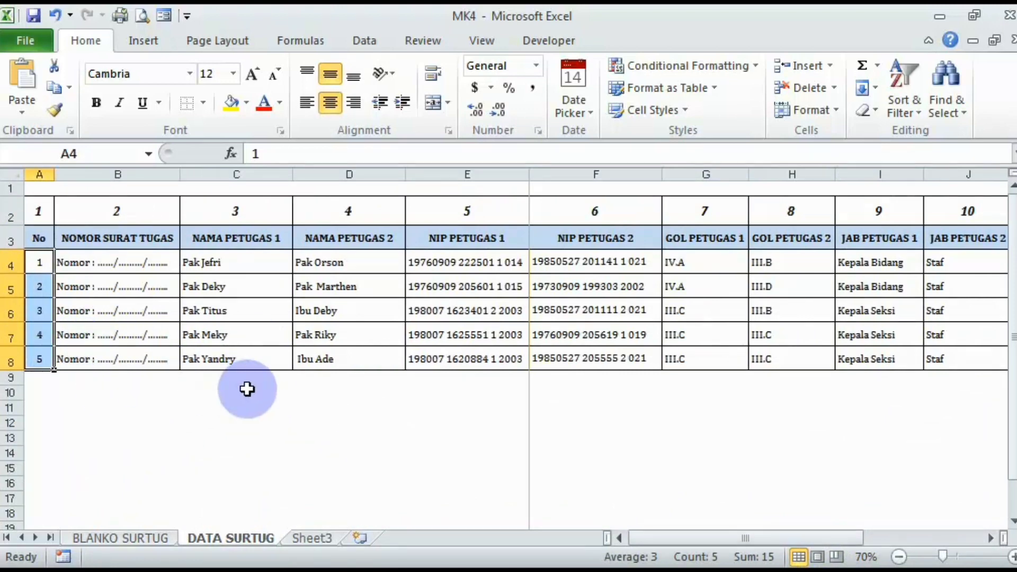
drag(39, 393, 34, 505)
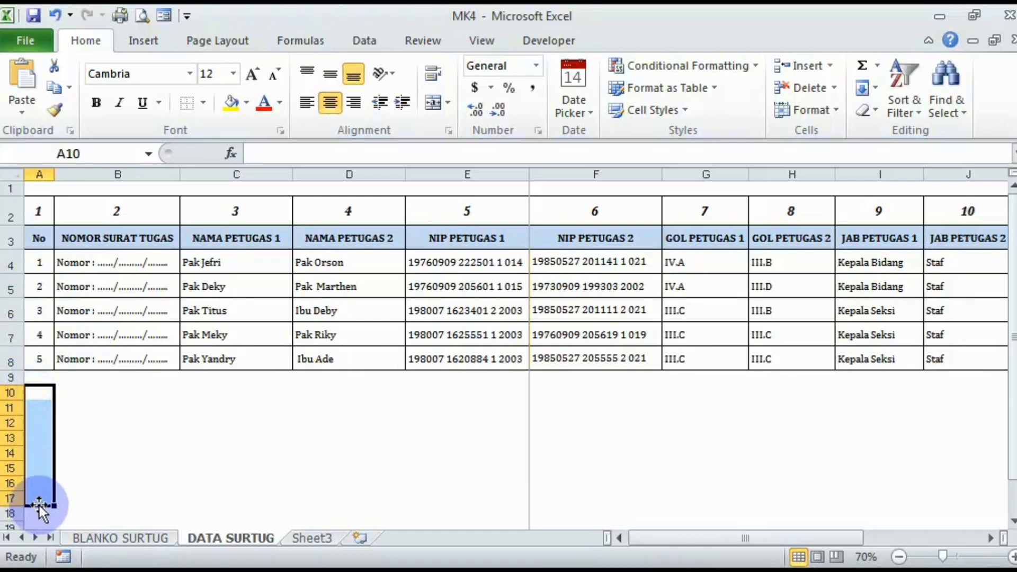
click(12, 314)
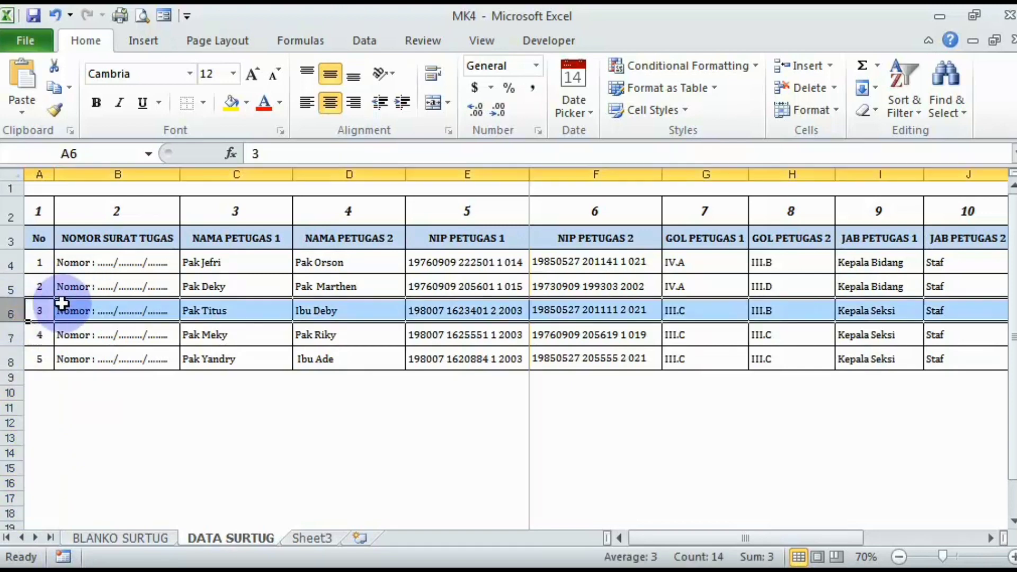
click(814, 65)
click(812, 64)
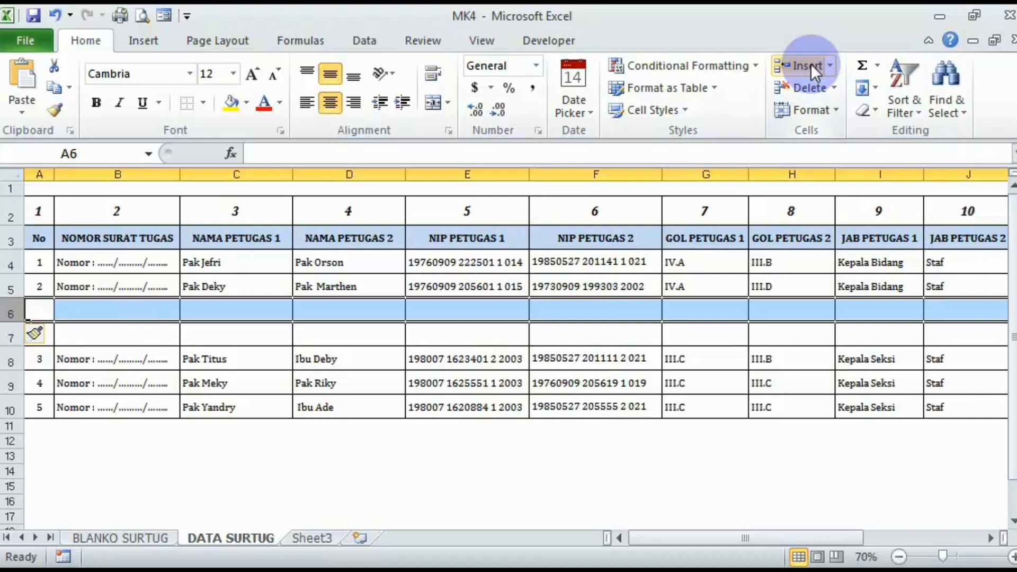
click(810, 64)
click(811, 65)
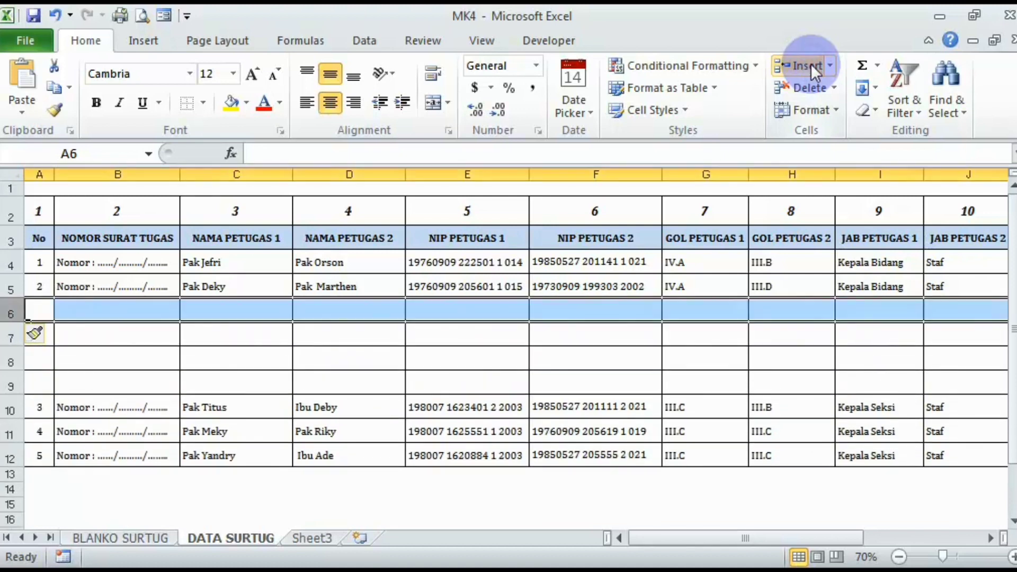
click(811, 64)
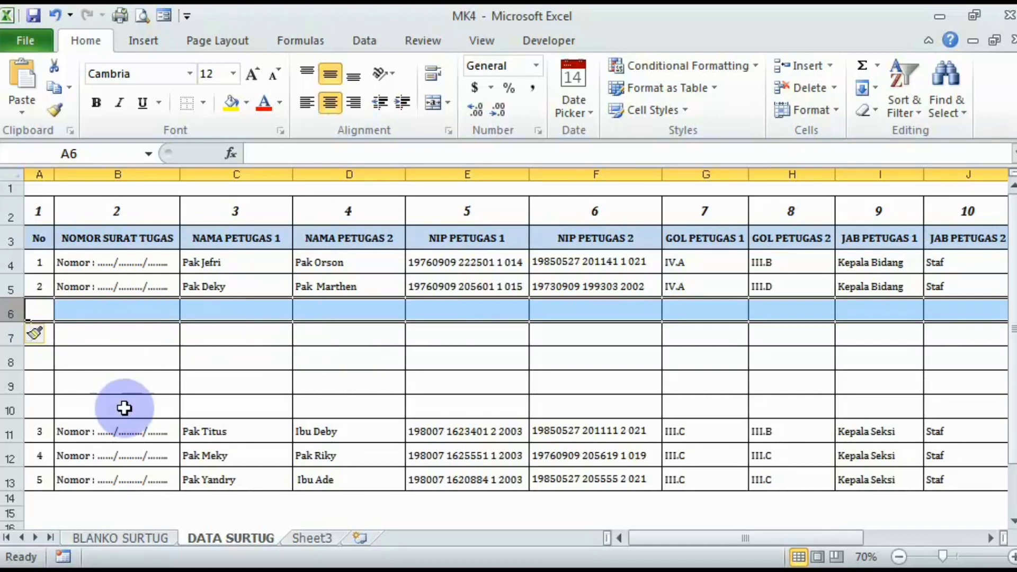
- Renumber the No column in A4:A13 of DATA SURTUG consecutively from 1 to 10
click(141, 354)
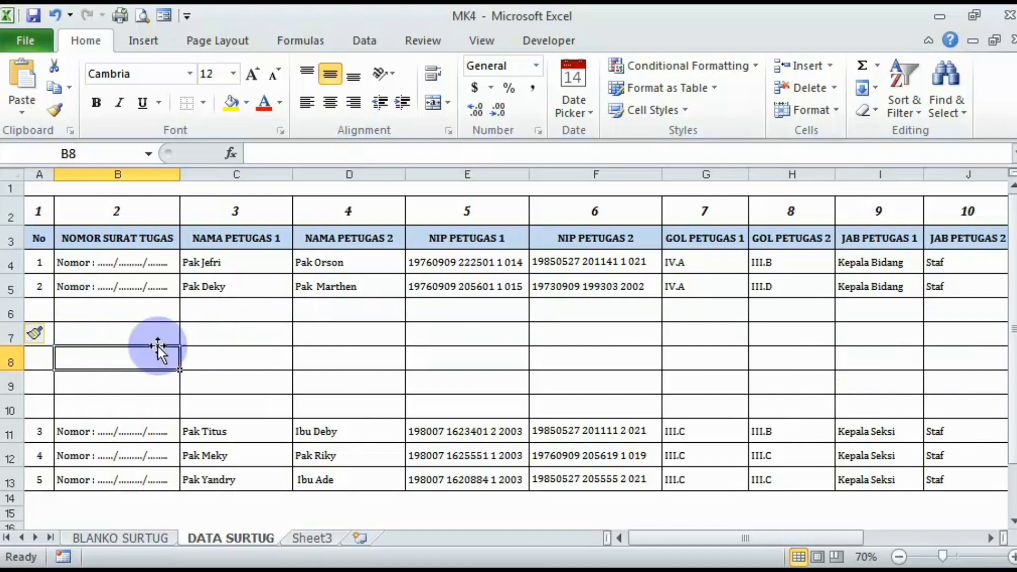
click(44, 265)
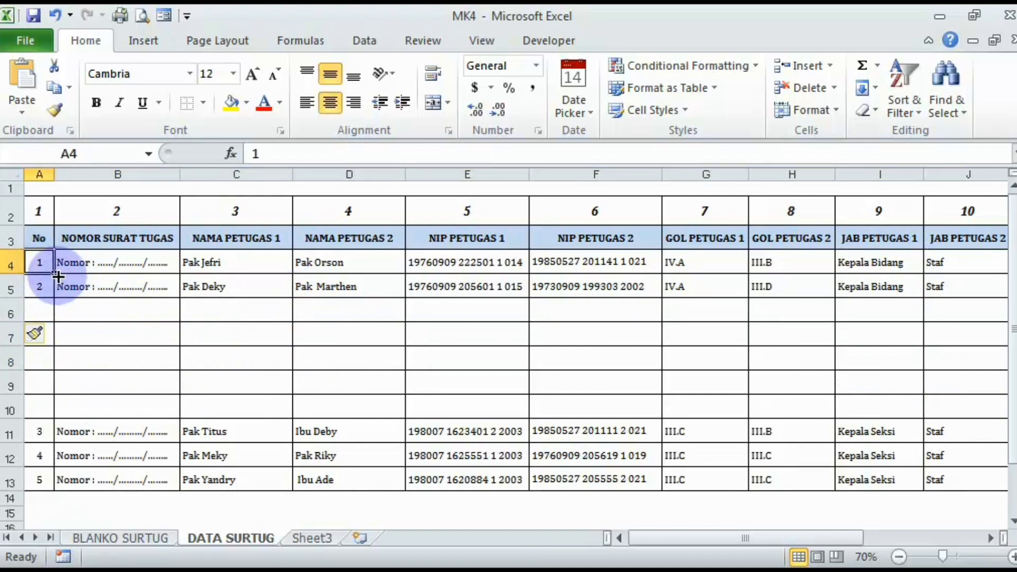
drag(41, 268, 43, 480)
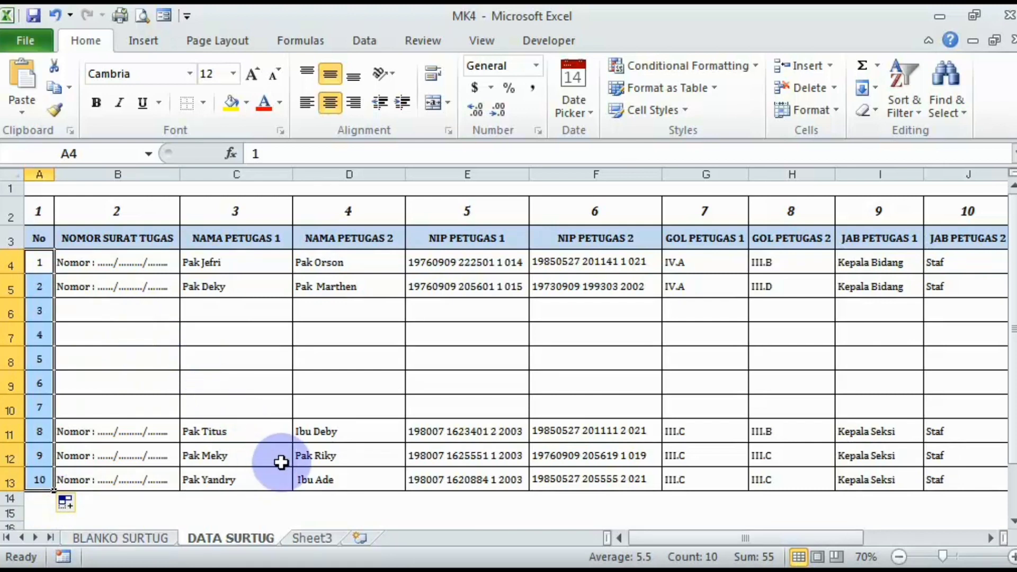
- Test the BLANKO SURTUG form with record numbers 1, 2 and 3 in M13
click(134, 538)
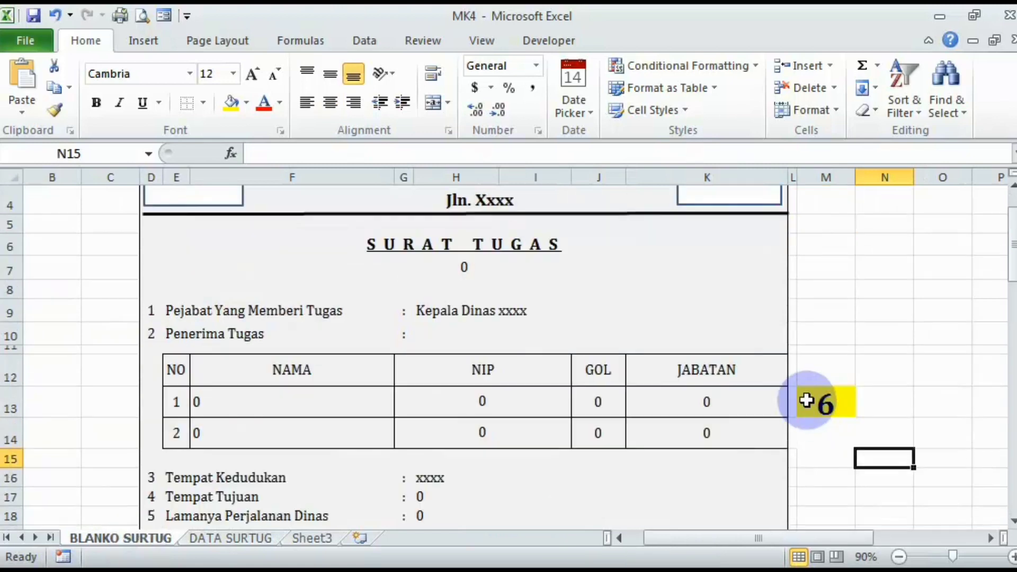
click(810, 401)
text(1)
click(906, 383)
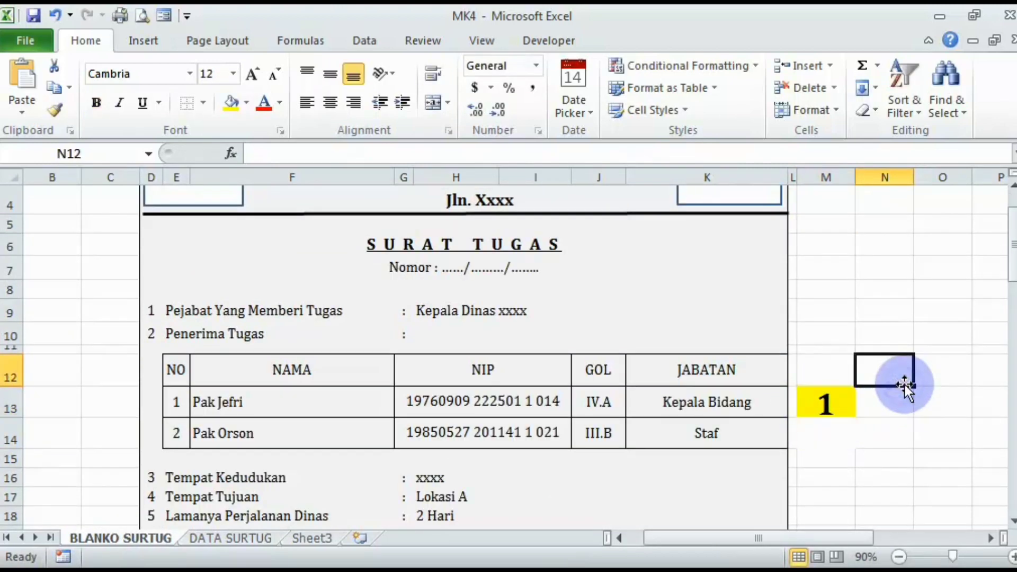
click(845, 398)
text(2)
drag(978, 394, 975, 384)
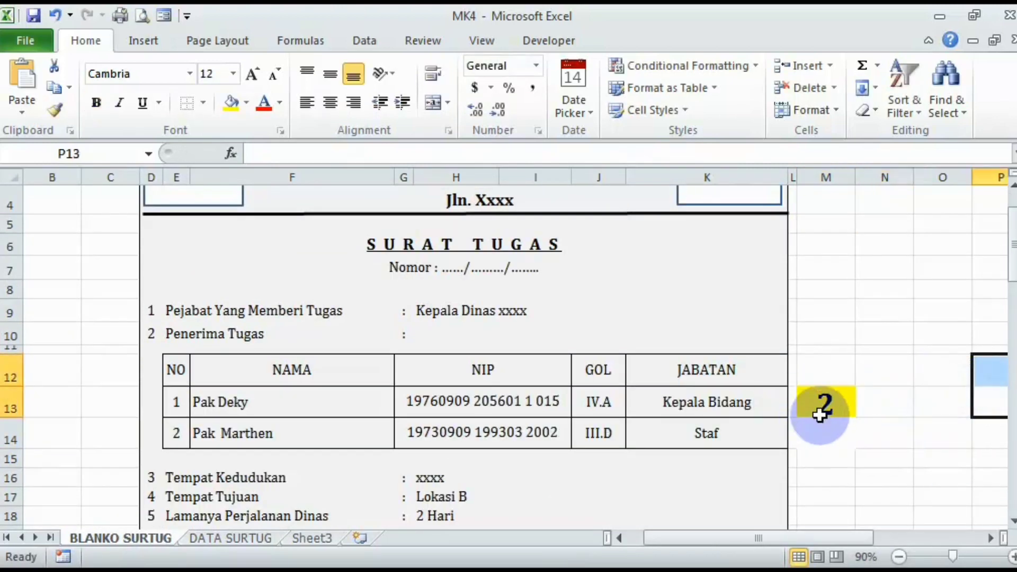
click(827, 405)
text(3)
click(951, 317)
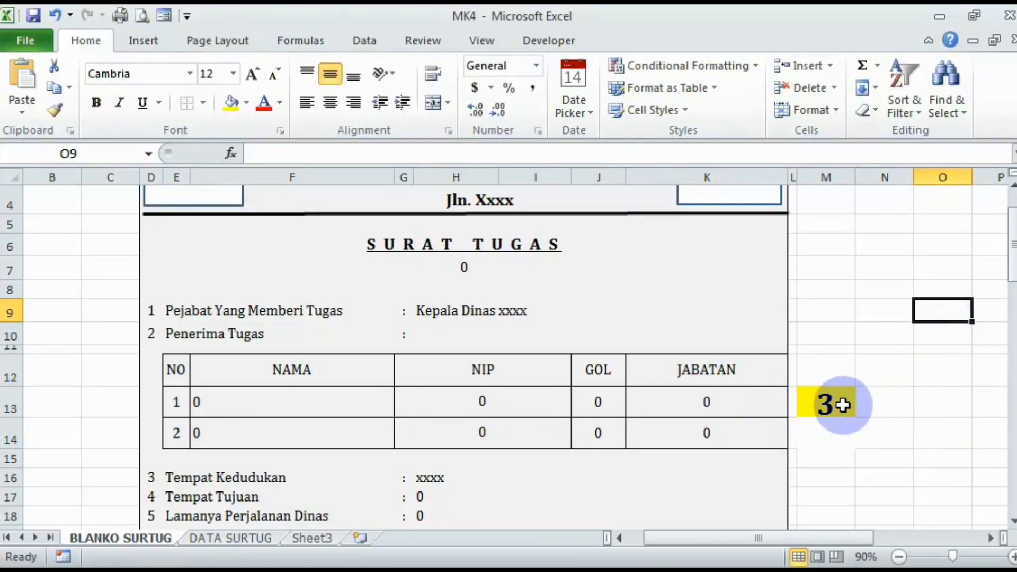
- Compare record 3's row in DATA SURTUG with the recipients and trip details on the BLANKO SURTUG form
click(214, 536)
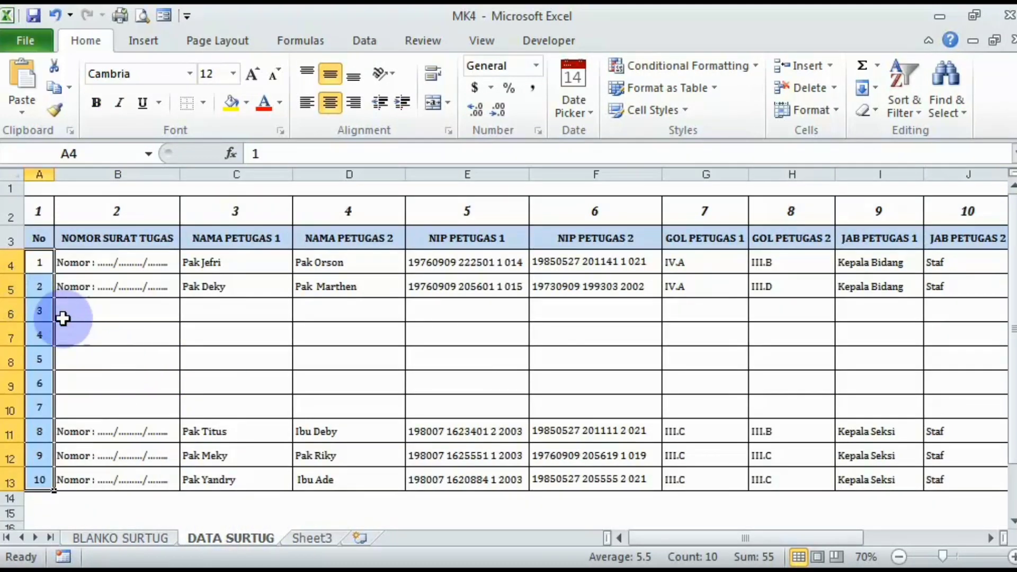
click(123, 536)
click(825, 404)
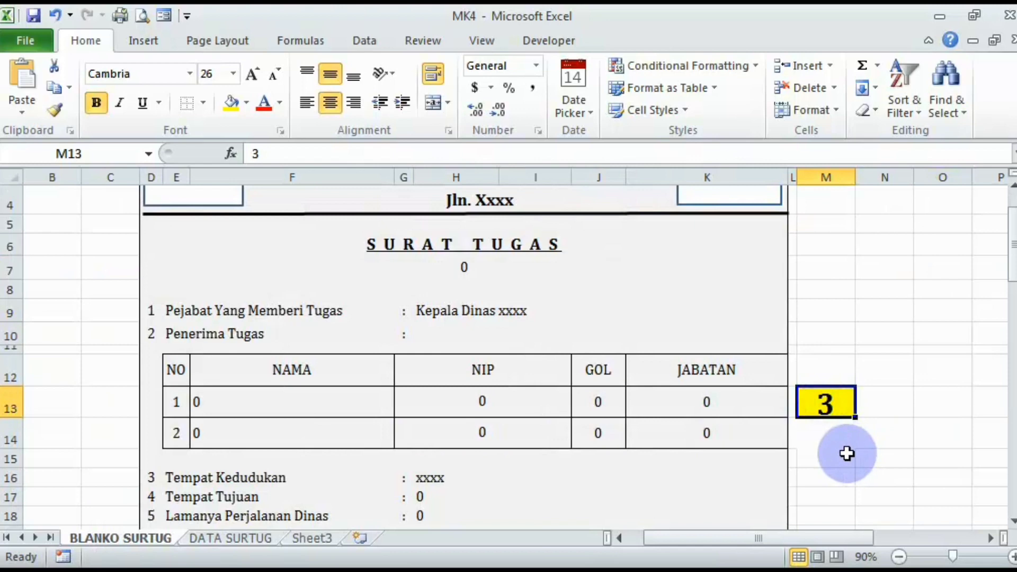
scroll(319, 412, down, 1)
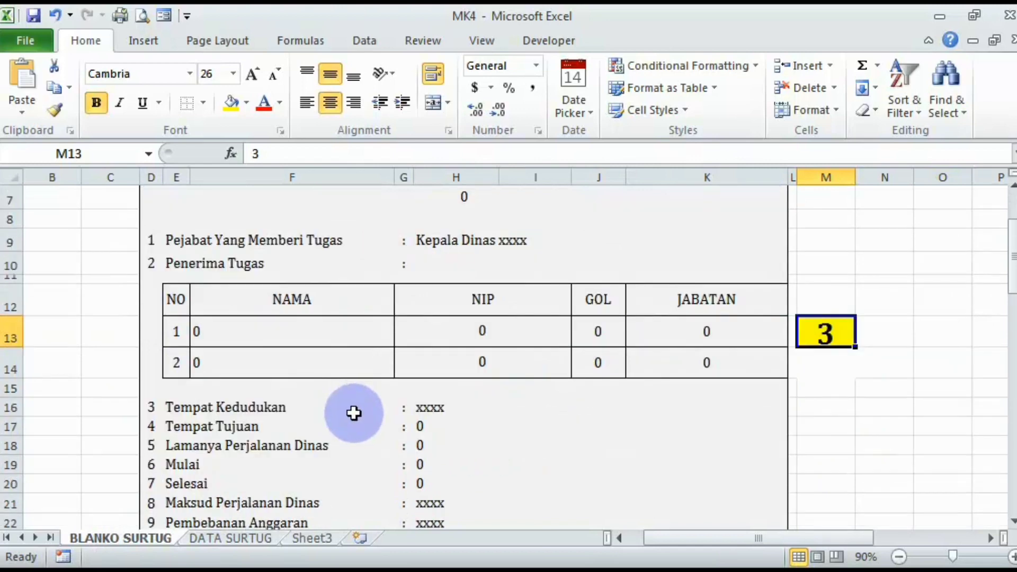
scroll(363, 399, up, 1)
- Test the form with record numbers 4, 5, 6 and 7 in M13
text(4)
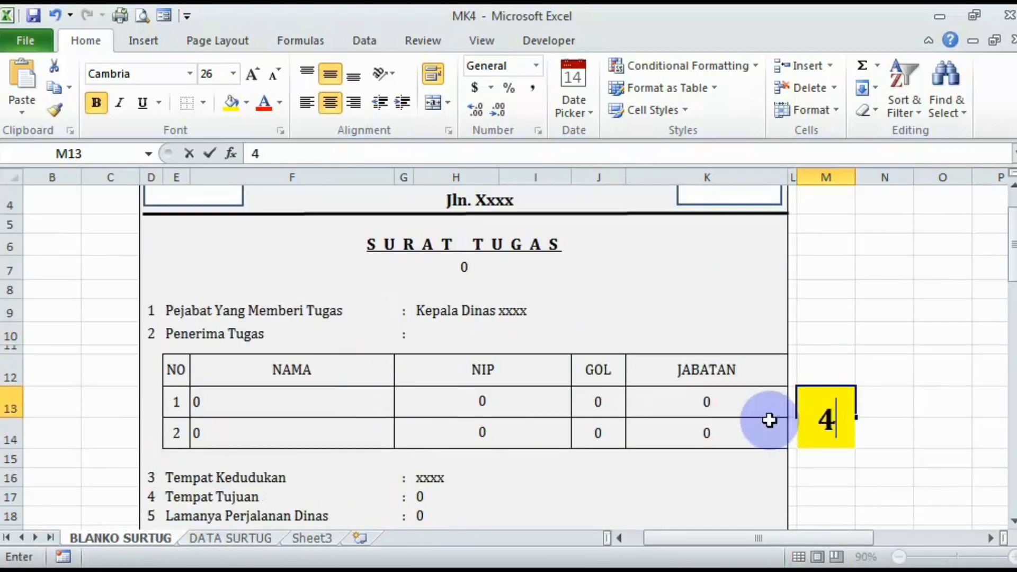
click(834, 322)
click(833, 409)
text(5)
click(940, 267)
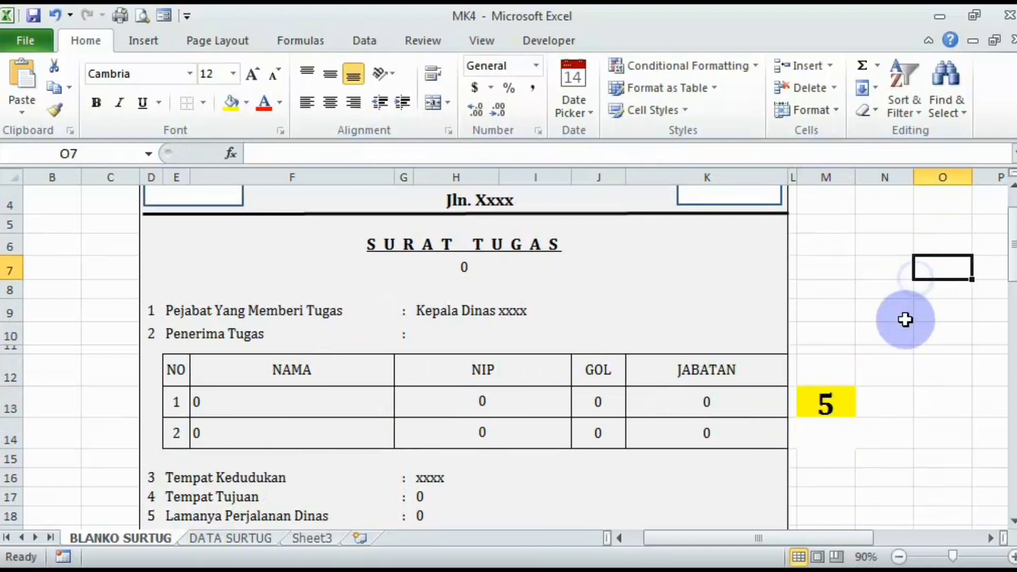
click(833, 402)
text(6)
click(903, 273)
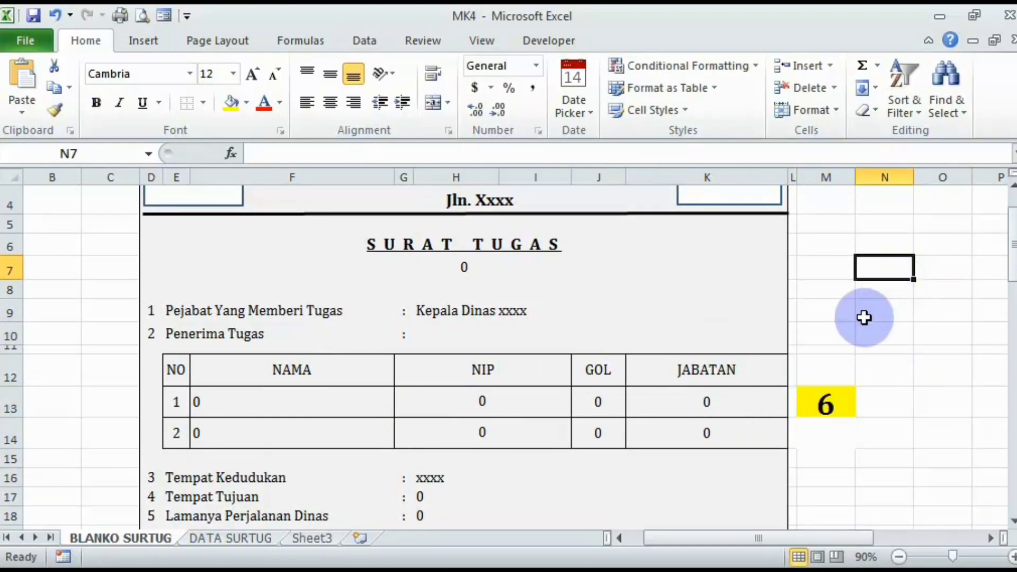
click(823, 403)
text(7)
click(848, 294)
- Set the record number in M13 to 8 and compare the form with record 8's row in DATA SURTUG
click(837, 406)
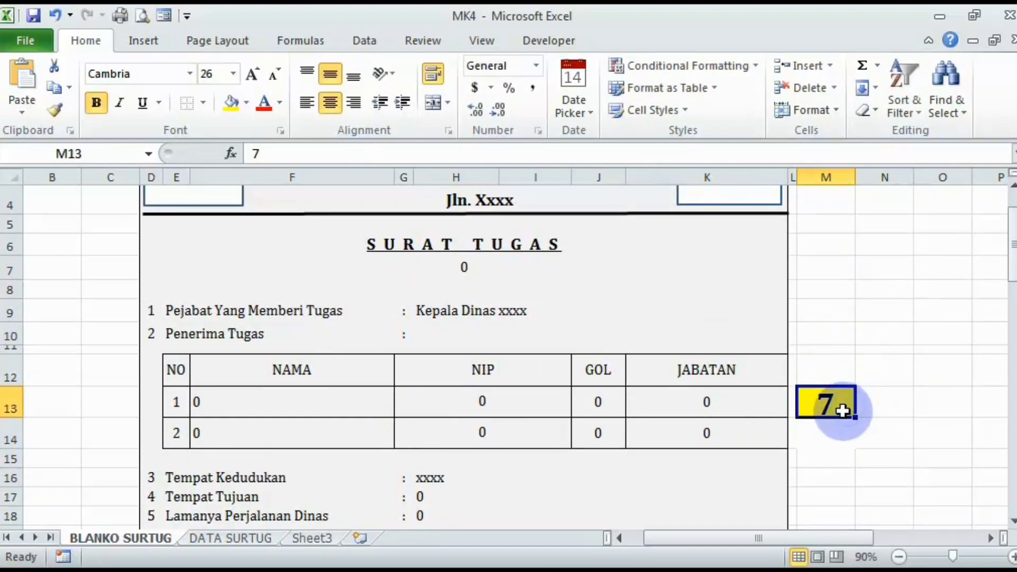
text(8)
click(899, 268)
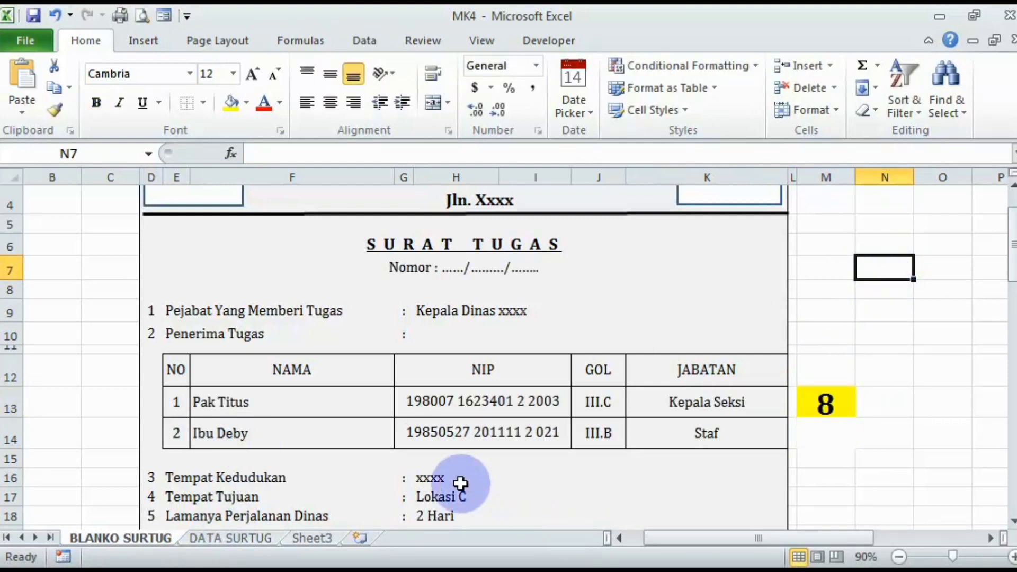
click(247, 539)
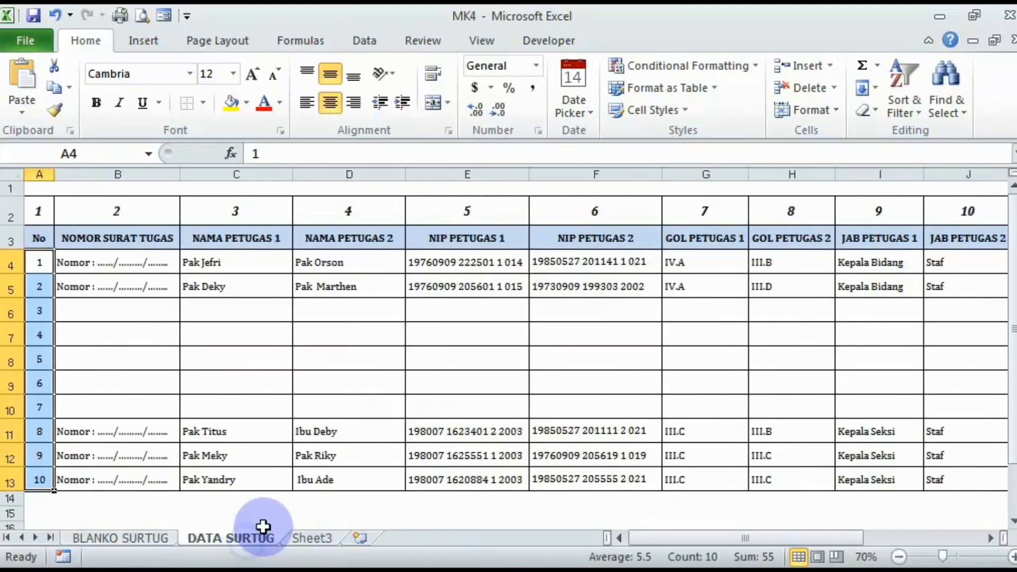
click(10, 432)
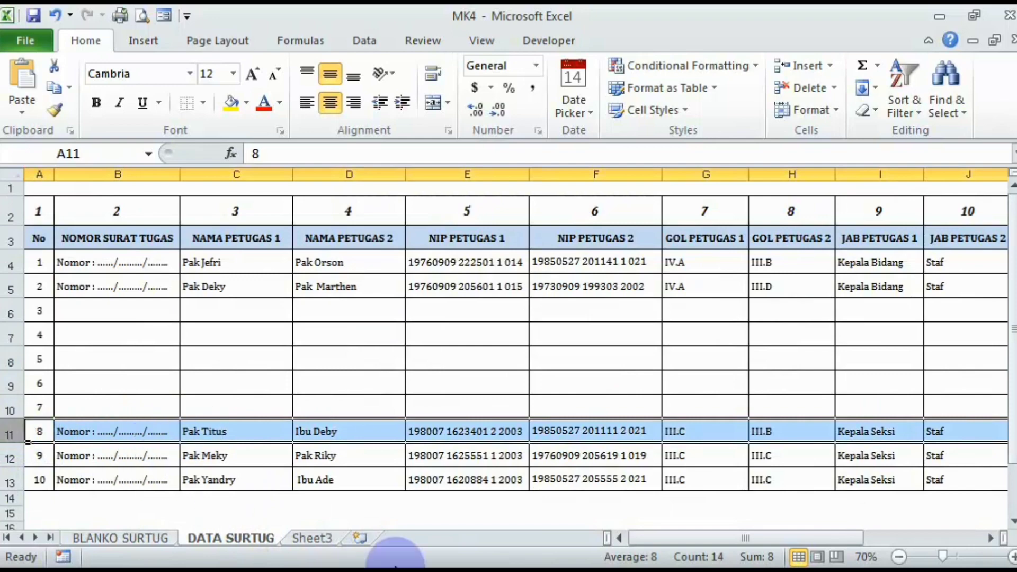
key(ctrl+Page_Up)
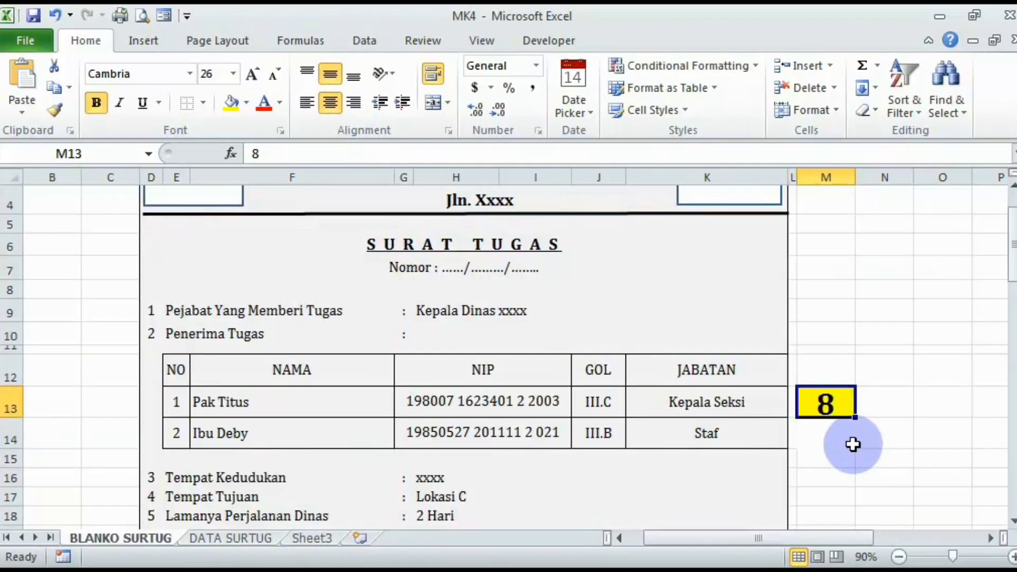
- Set the record number in M13 to 10 and review the whole form against the DATA SURTUG table
text(10)
click(603, 497)
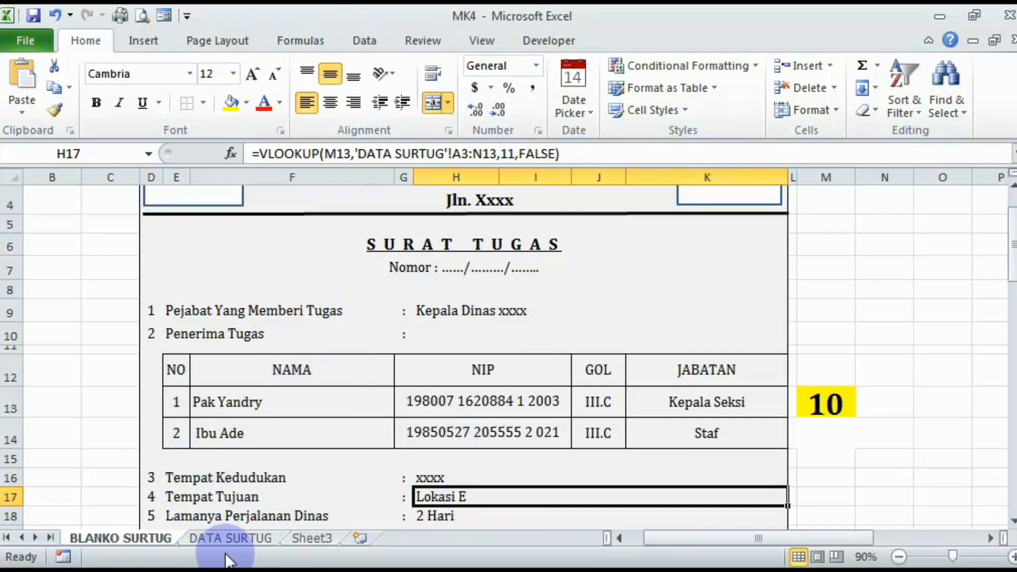
click(232, 538)
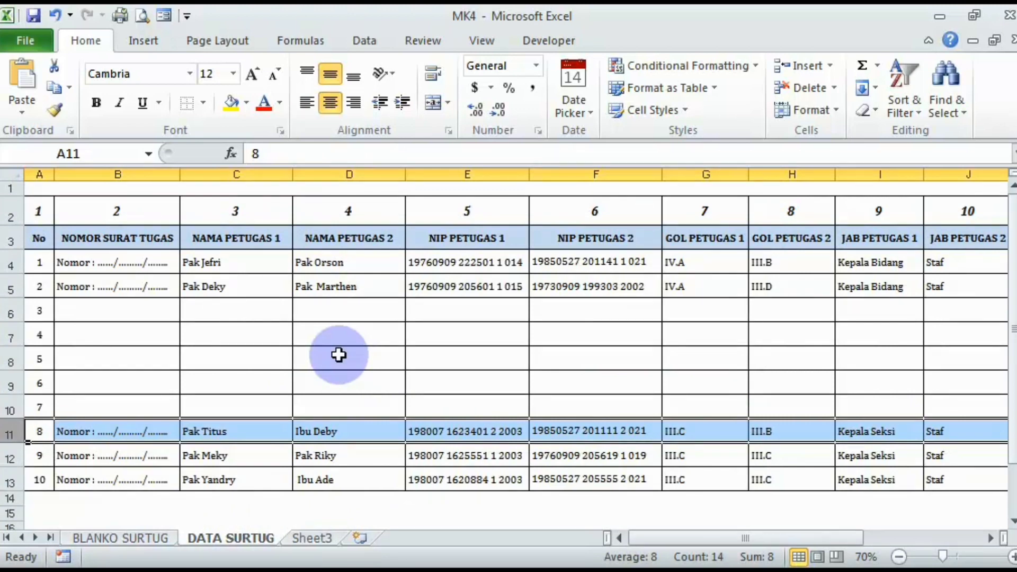
scroll(488, 454, down, 2)
scroll(404, 387, up, 2)
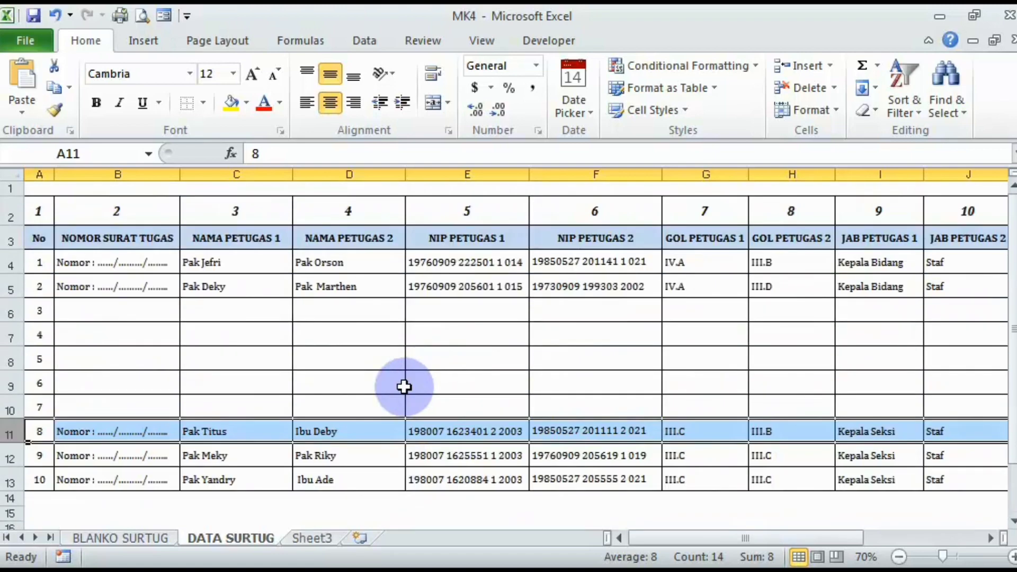
click(159, 536)
scroll(632, 404, down, 3)
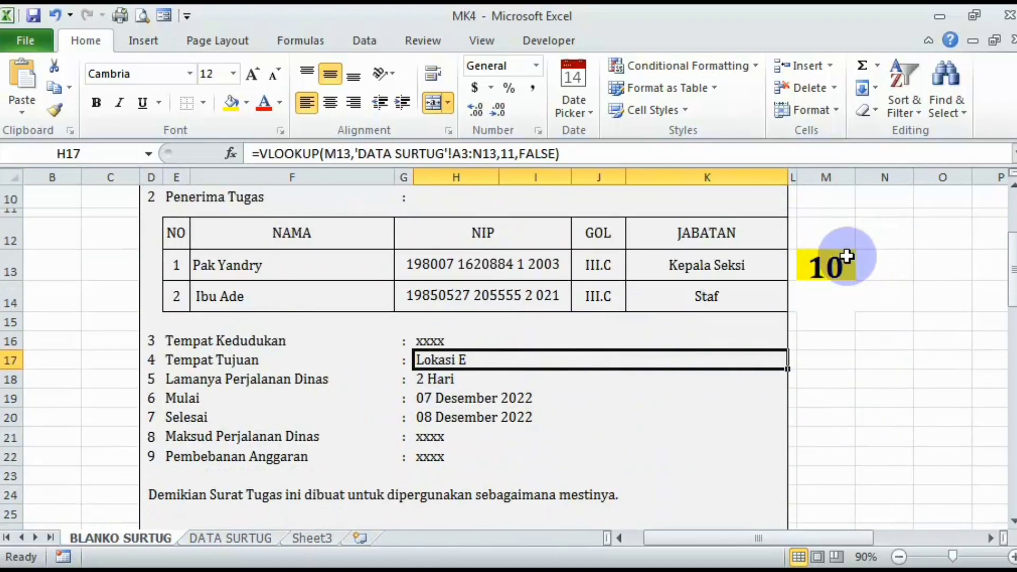
click(832, 264)
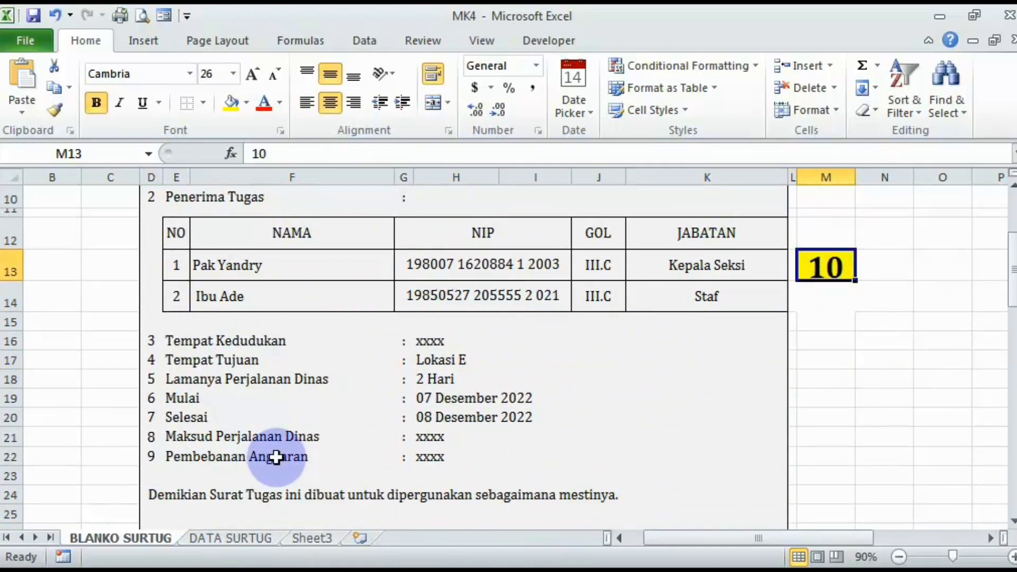
scroll(277, 458, up, 3)
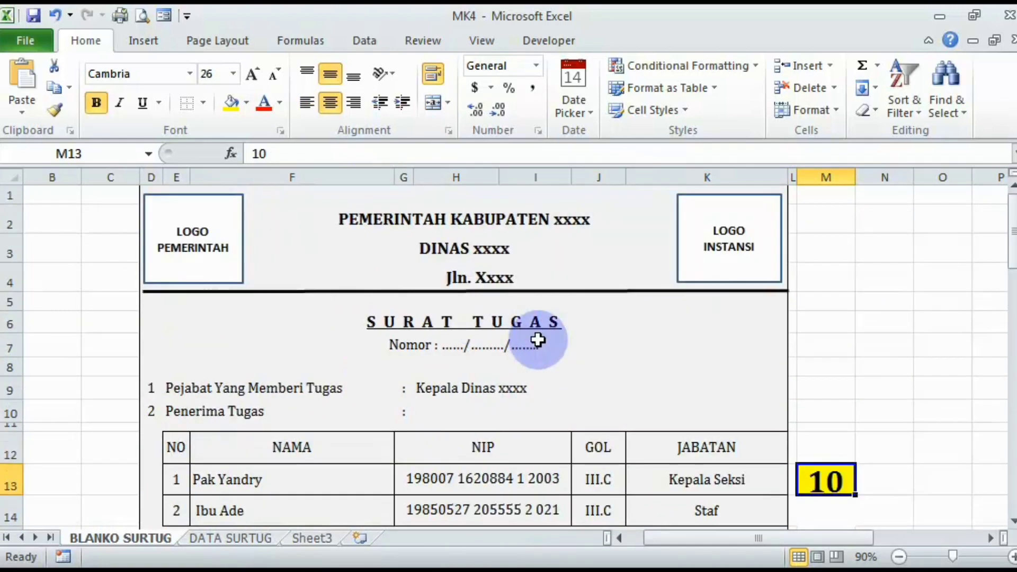